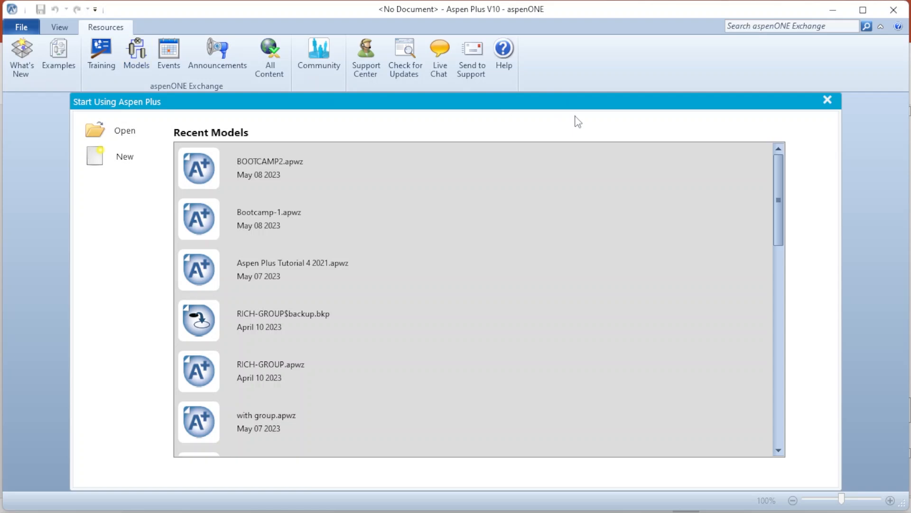
# Step: Browse the installed example models in the Energy folder and its Oil Shale subfolder, then leave without opening one
pyautogui.click(57, 53)
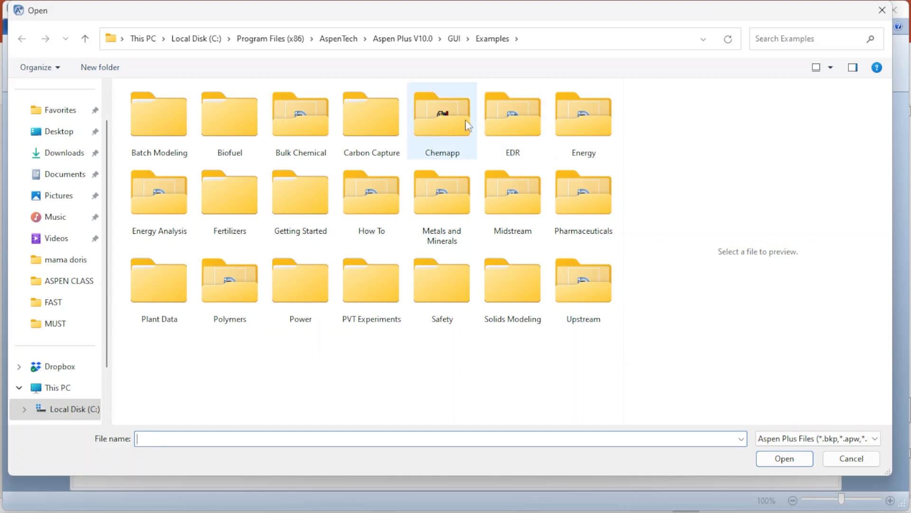
pyautogui.doubleClick(607, 137)
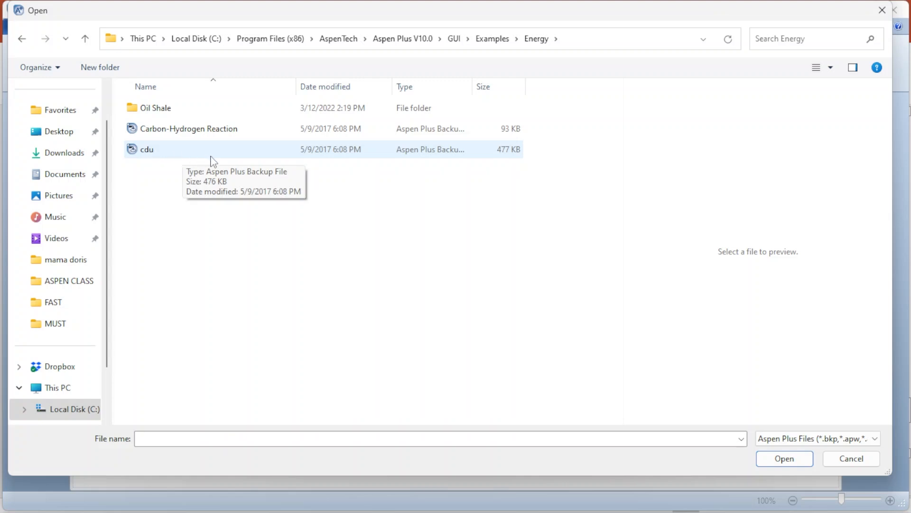
pyautogui.doubleClick(161, 108)
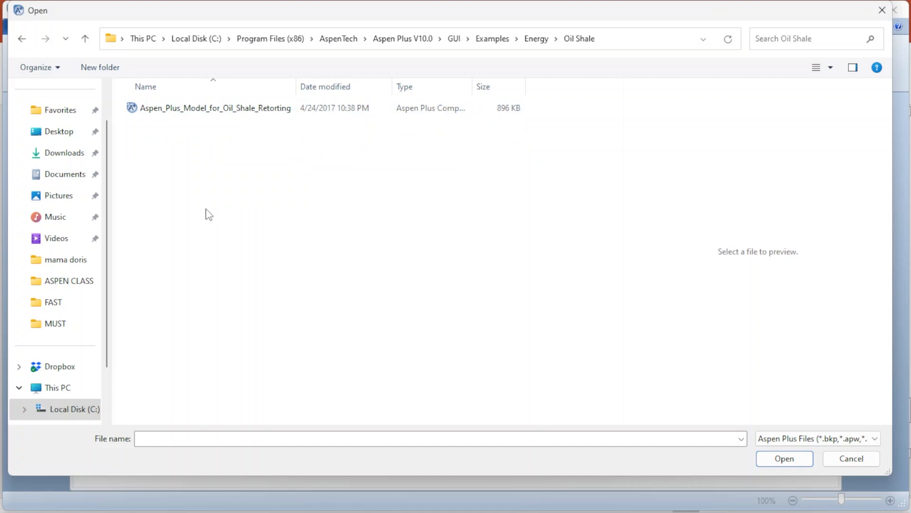
pyautogui.hotkey('alt', 'Left')
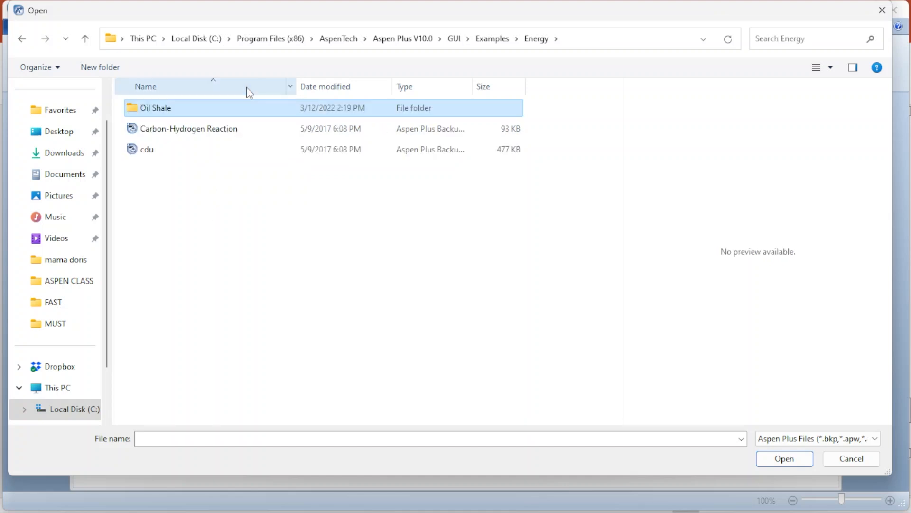
pyautogui.hotkey('alt', 'Left')
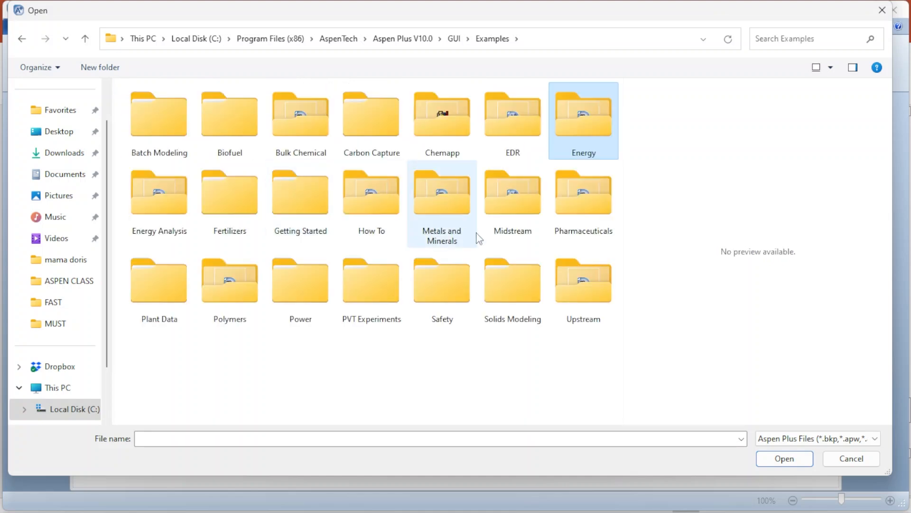
pyautogui.click(852, 458)
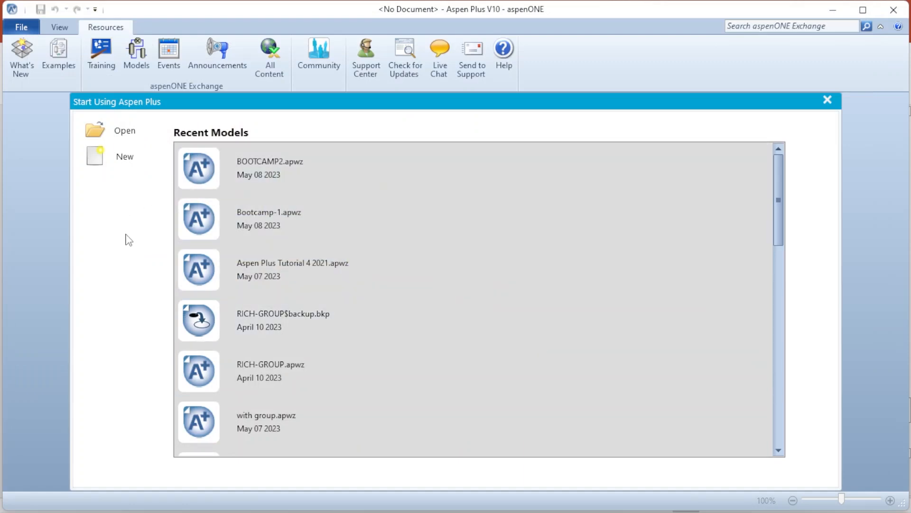
# Step: Look through the new-simulation templates for Chemical Processes, Electrolytes, Gas Processing and Metallurgy, including the Chemicals with Metric Units preview
pyautogui.click(116, 159)
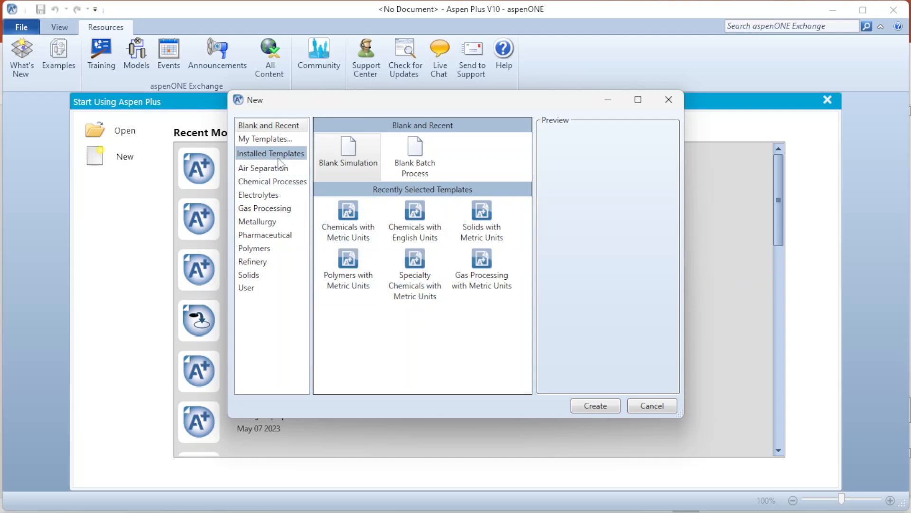
pyautogui.click(292, 183)
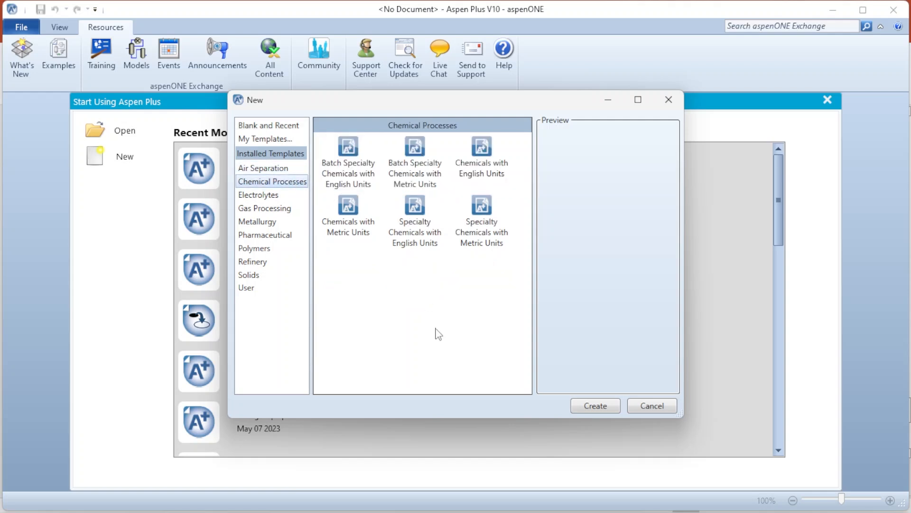
pyautogui.click(361, 233)
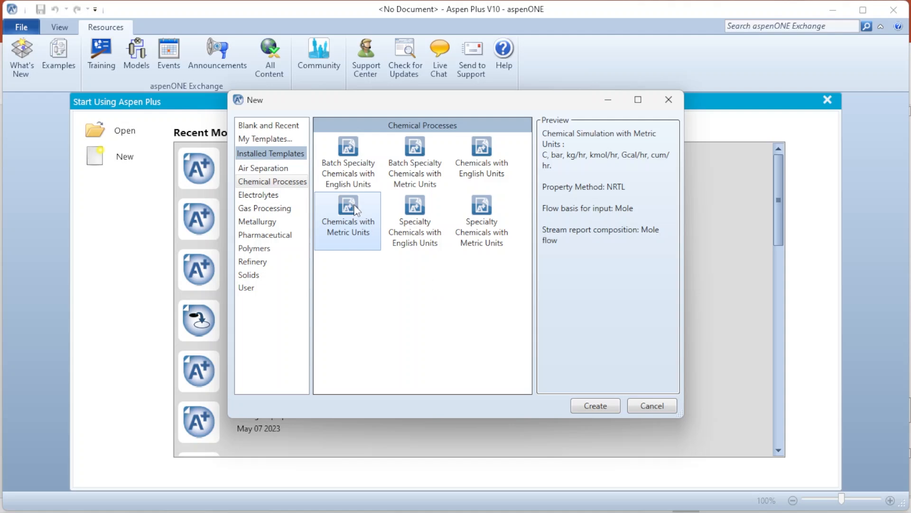
pyautogui.click(283, 197)
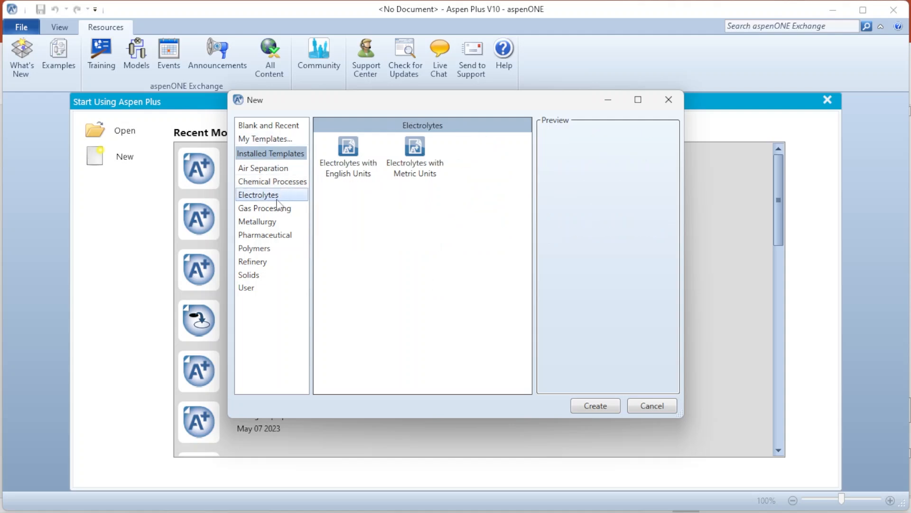
pyautogui.click(280, 213)
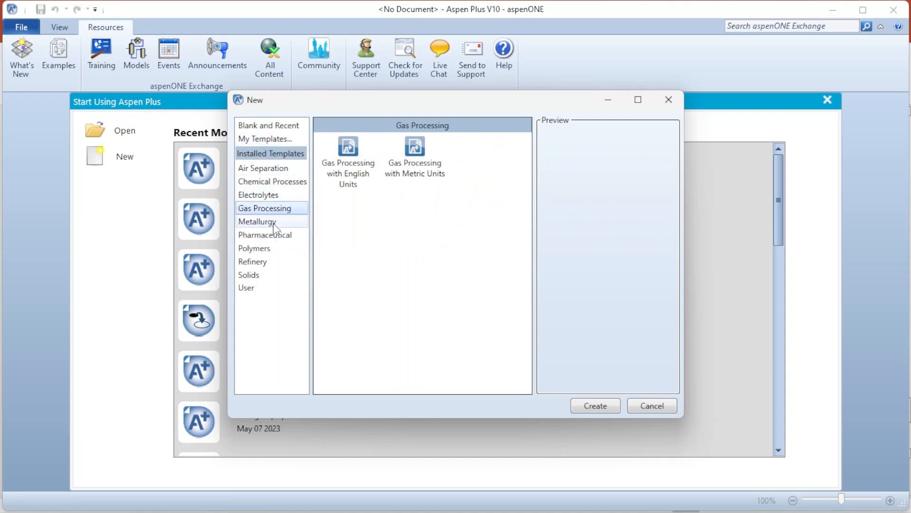
pyautogui.click(274, 222)
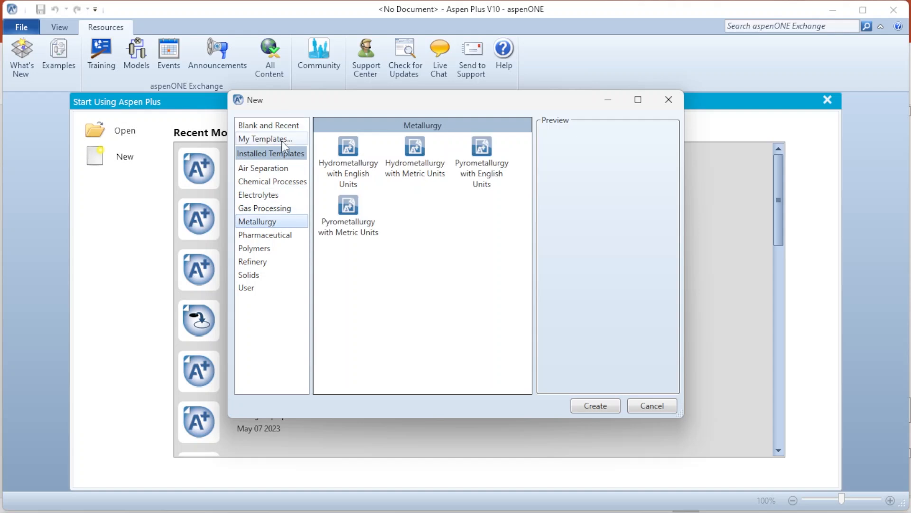
pyautogui.click(285, 128)
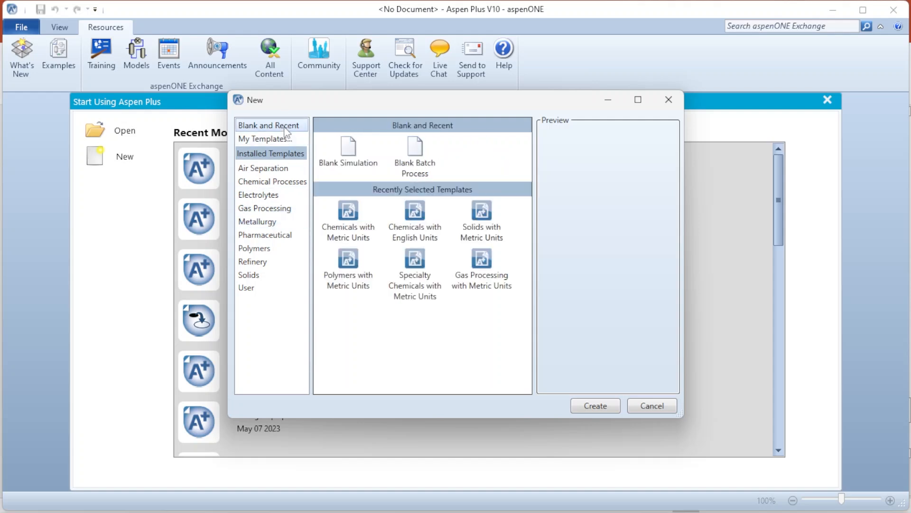
# Step: Try to create a new simulation from the Blank Simulation template
pyautogui.click(362, 152)
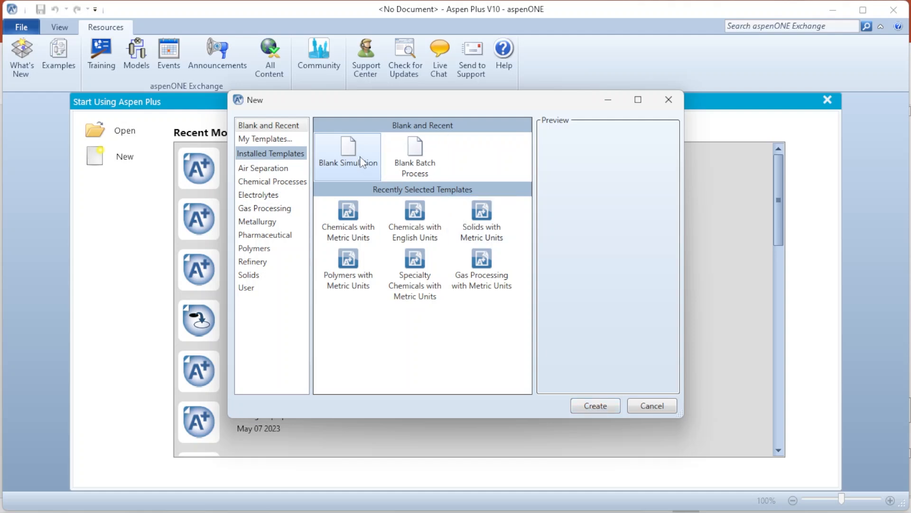
pyautogui.click(604, 405)
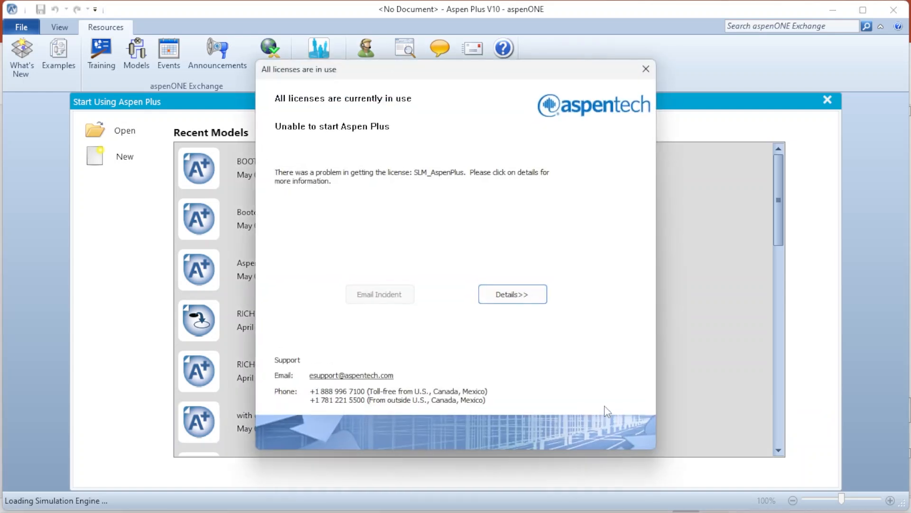
pyautogui.click(648, 72)
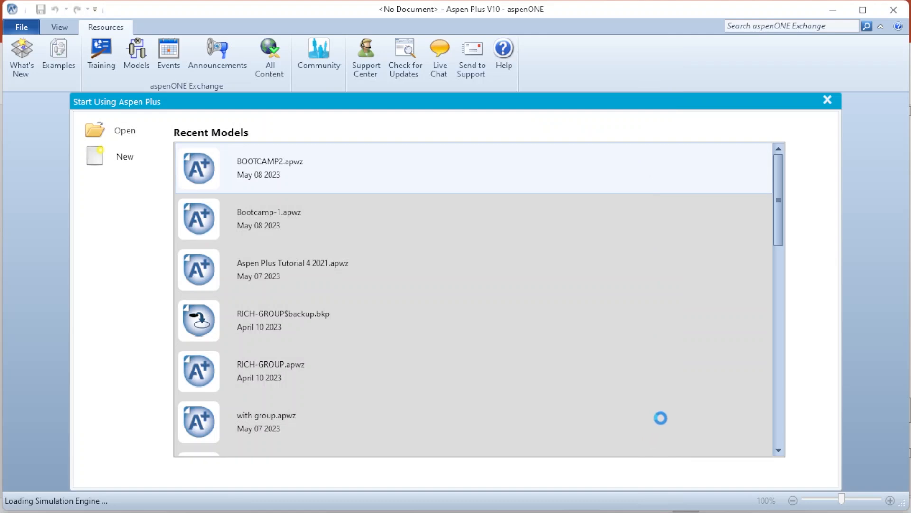
# Step: Switch to the template chooser of the open Bootcamp-1 run and create a Blank Simulation, keeping the current run open
pyautogui.moveTo(670, 510)
pyautogui.click(663, 496)
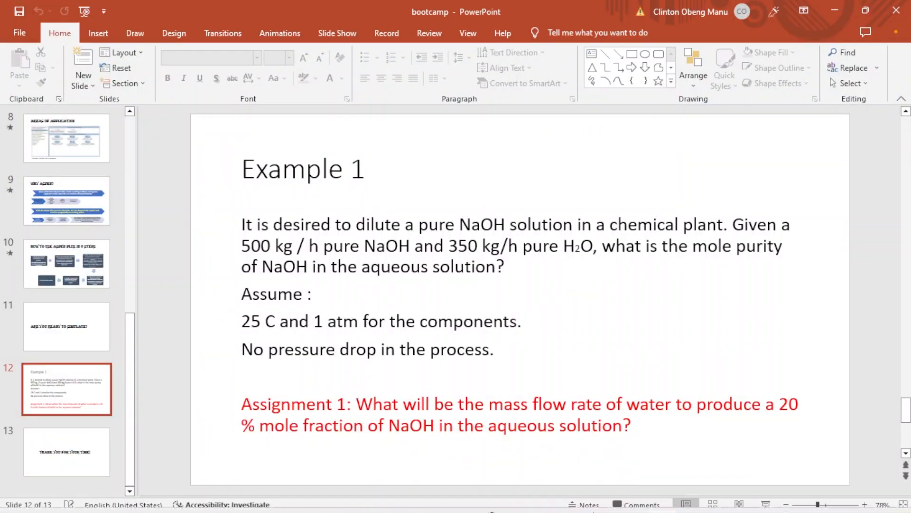
pyautogui.moveTo(588, 510)
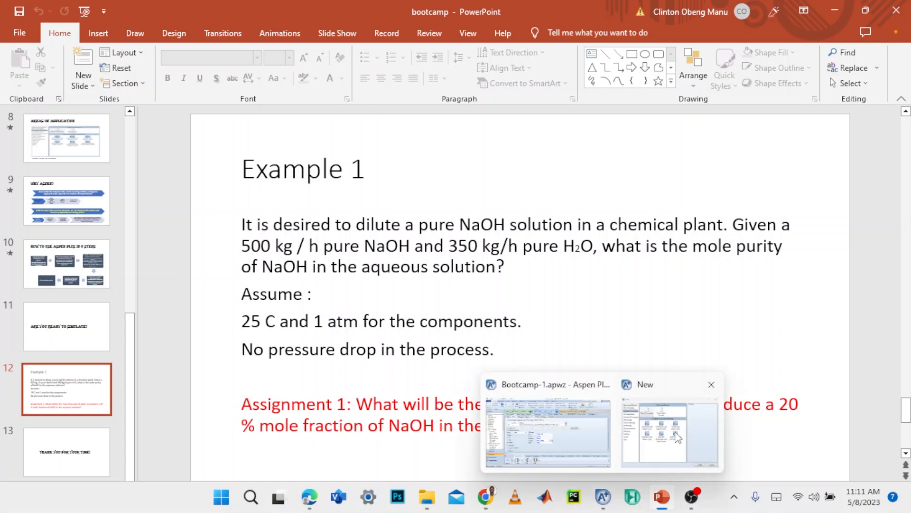
pyautogui.click(673, 440)
pyautogui.click(357, 148)
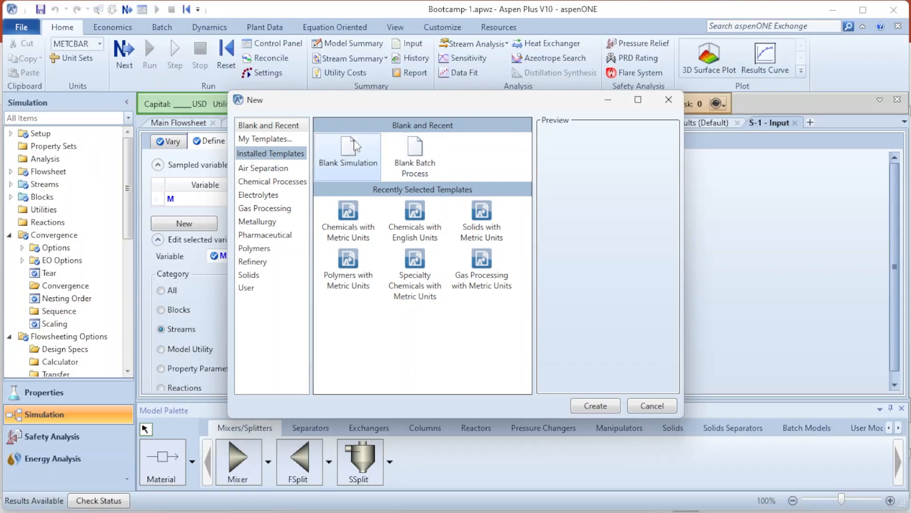
pyautogui.click(599, 406)
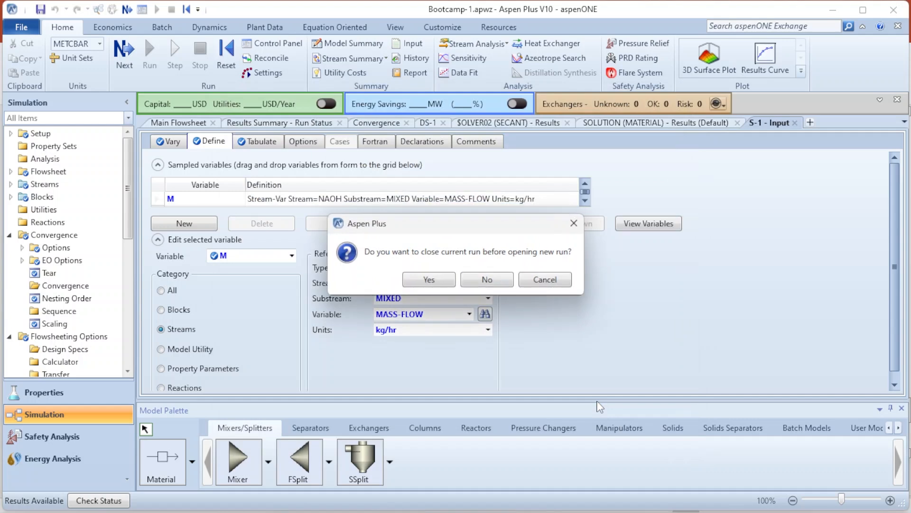
pyautogui.click(487, 279)
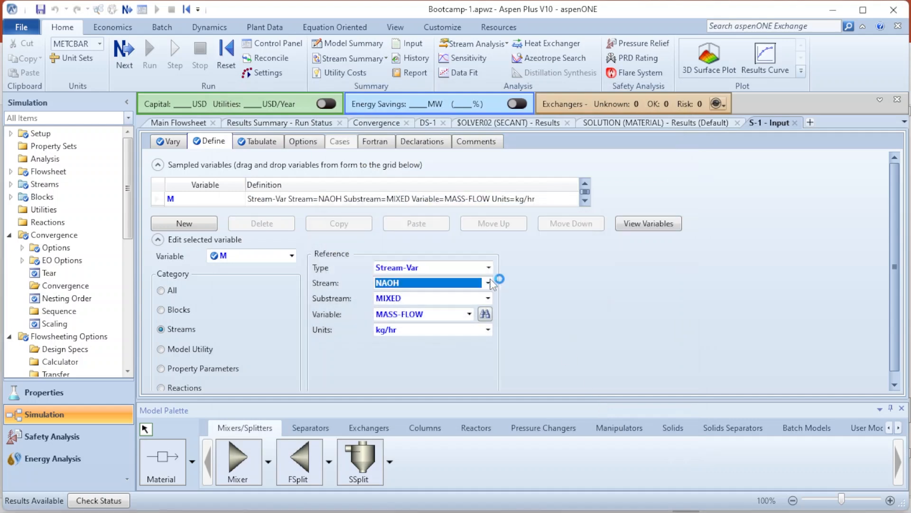
# Step: View the global property Methods form of the new simulation and return to the component selection
pyautogui.click(724, 135)
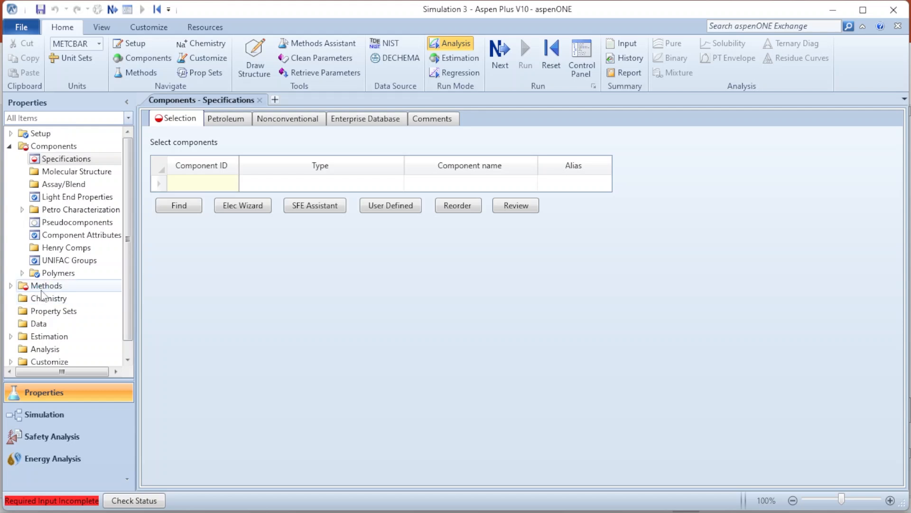
pyautogui.click(41, 289)
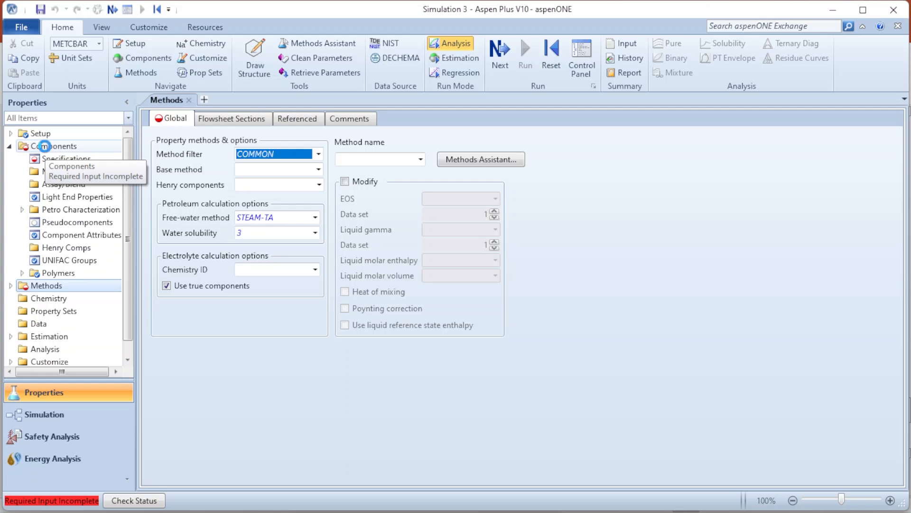
pyautogui.click(47, 146)
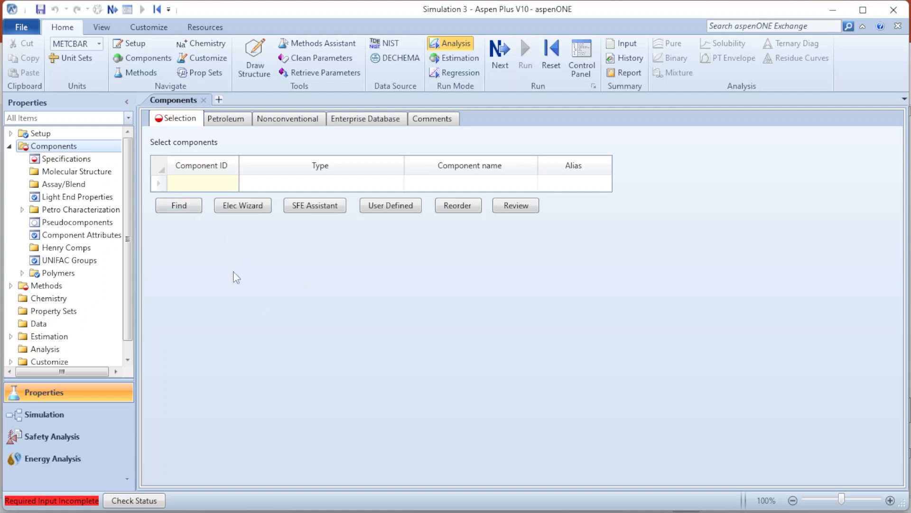
# Step: Search the component databanks for compounds whose name or alias begins with WATER
pyautogui.click(194, 209)
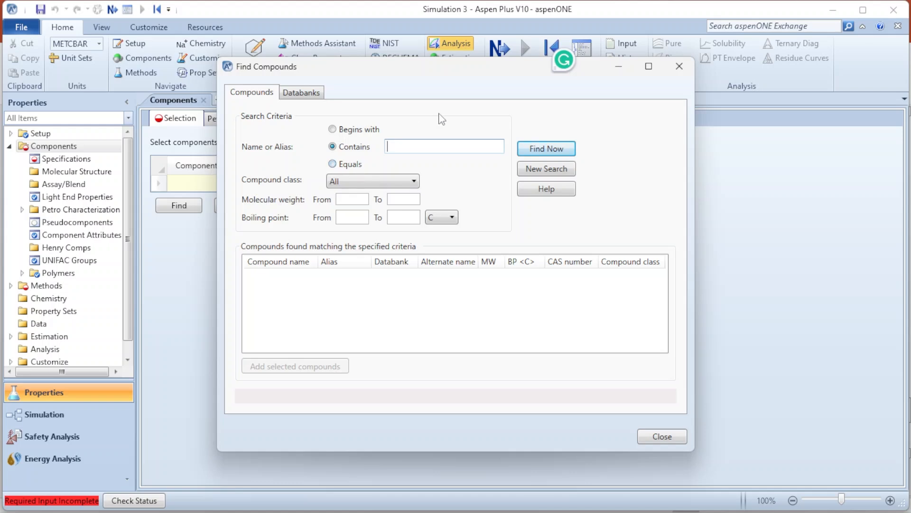
pyautogui.write('WTAER')
pyautogui.click(403, 149)
pyautogui.press('BackSpace')
pyautogui.press('Right')
pyautogui.write('T')
pyautogui.click(345, 132)
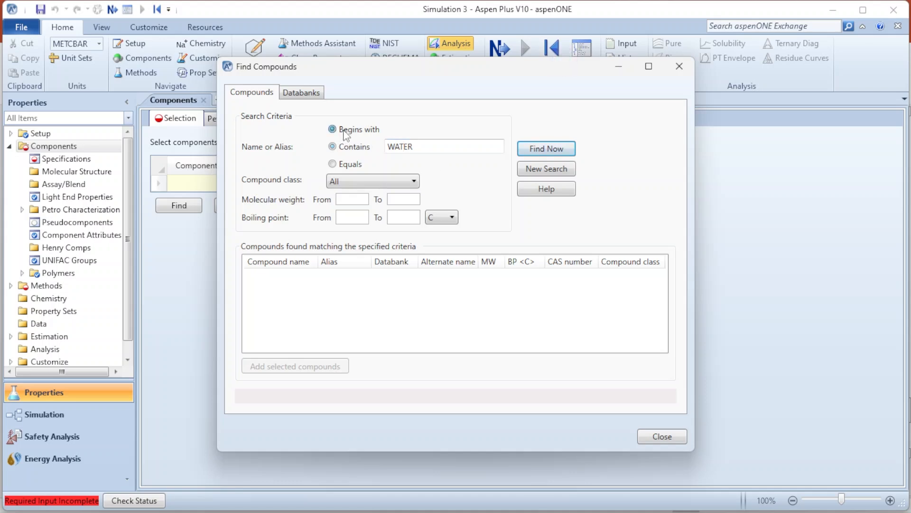
pyautogui.click(538, 151)
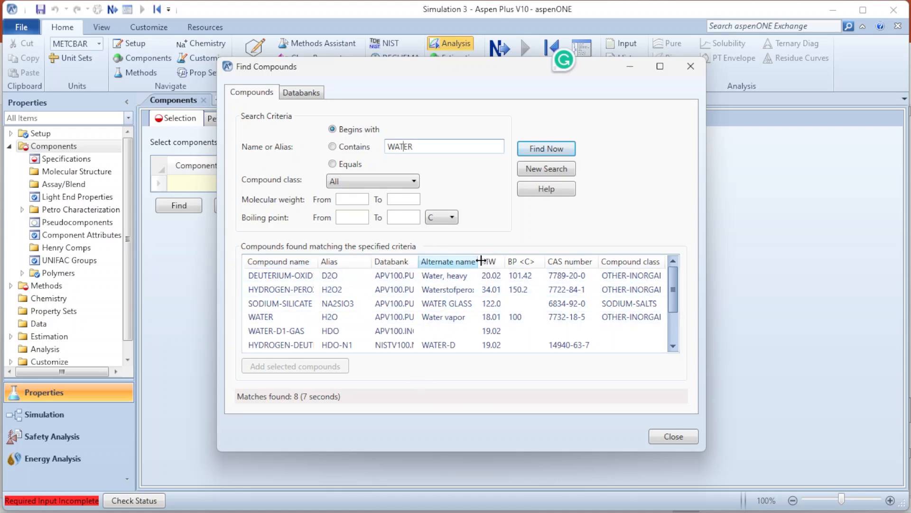
# Step: Widen the Alternate name column and look through the list of matching compounds
pyautogui.moveTo(483, 259); pyautogui.dragTo(508, 259)
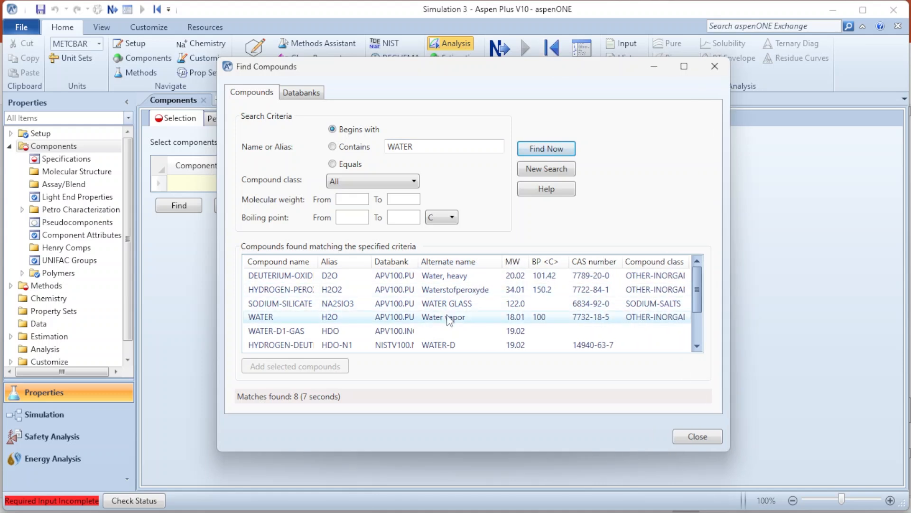
pyautogui.scroll(-1, 450, 337)
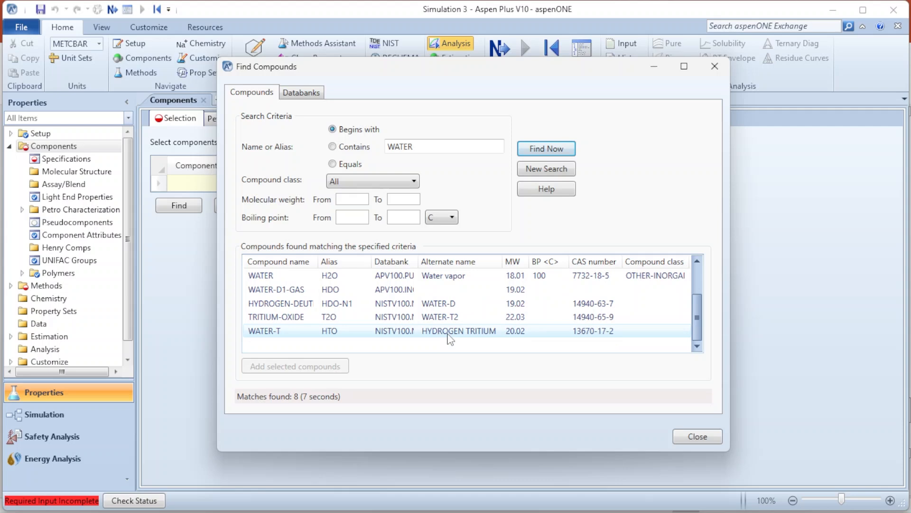
pyautogui.scroll(1, 450, 338)
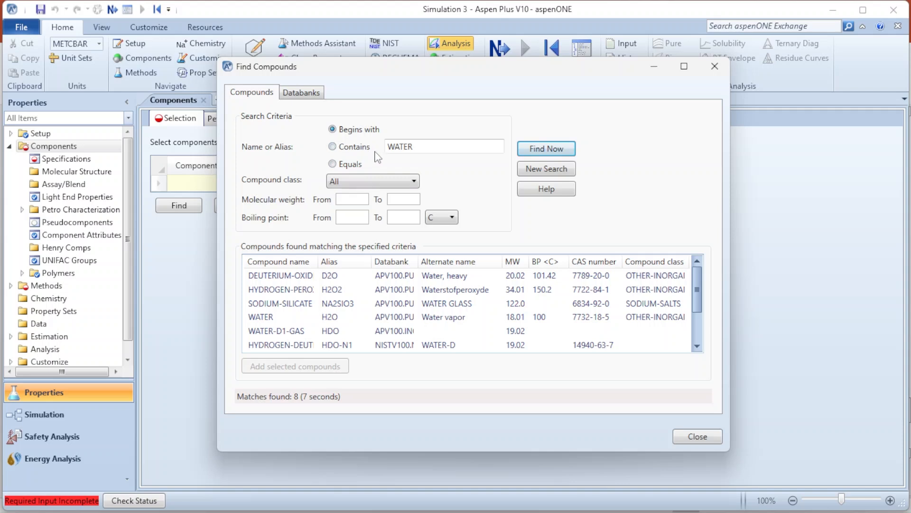
# Step: Search the databanks for compounds whose name or alias equals WATER, and widen the Alternate name and MW columns
pyautogui.click(357, 162)
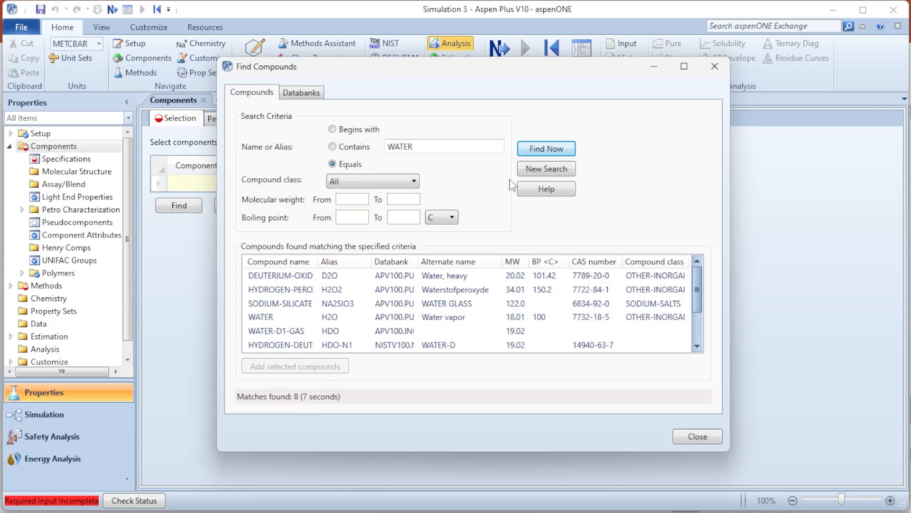
pyautogui.click(558, 151)
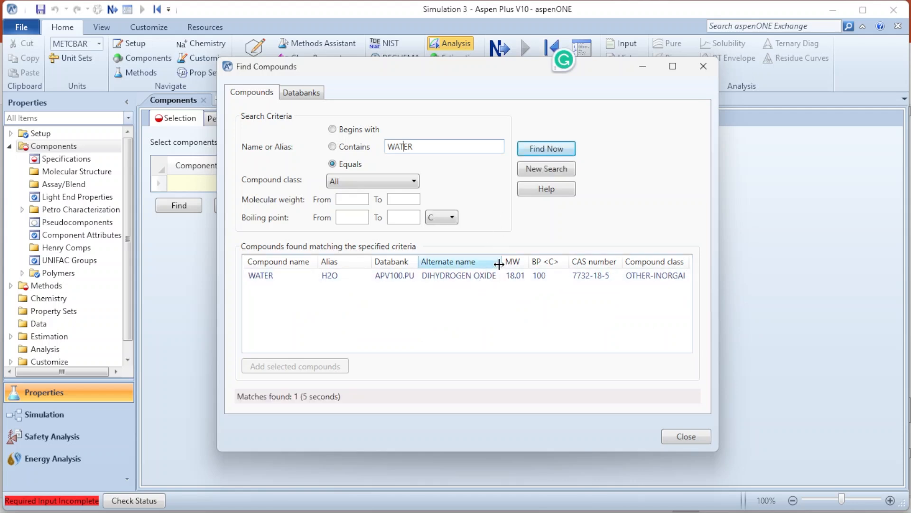
pyautogui.moveTo(498, 264); pyautogui.dragTo(507, 264)
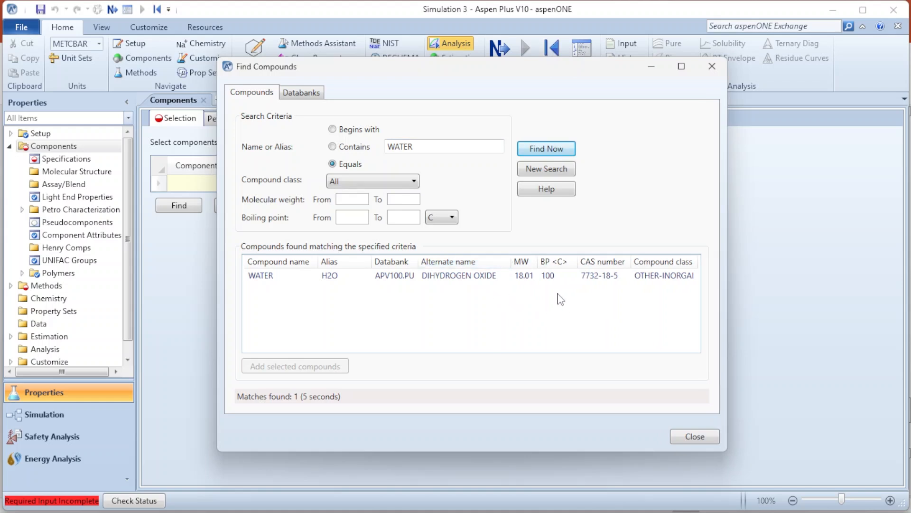
pyautogui.moveTo(537, 255); pyautogui.dragTo(543, 256)
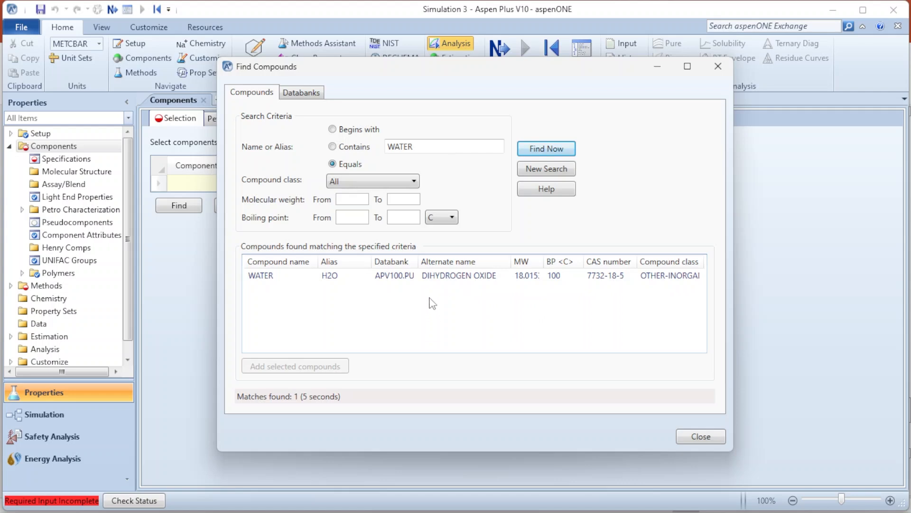
# Step: Add the matching WATER compound to the component list, close the compound search and check its component type options
pyautogui.click(420, 280)
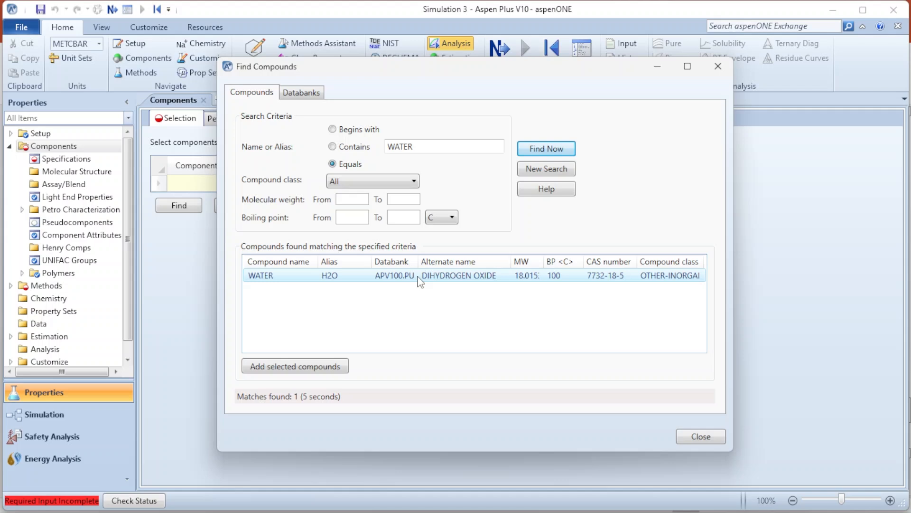
pyautogui.click(328, 366)
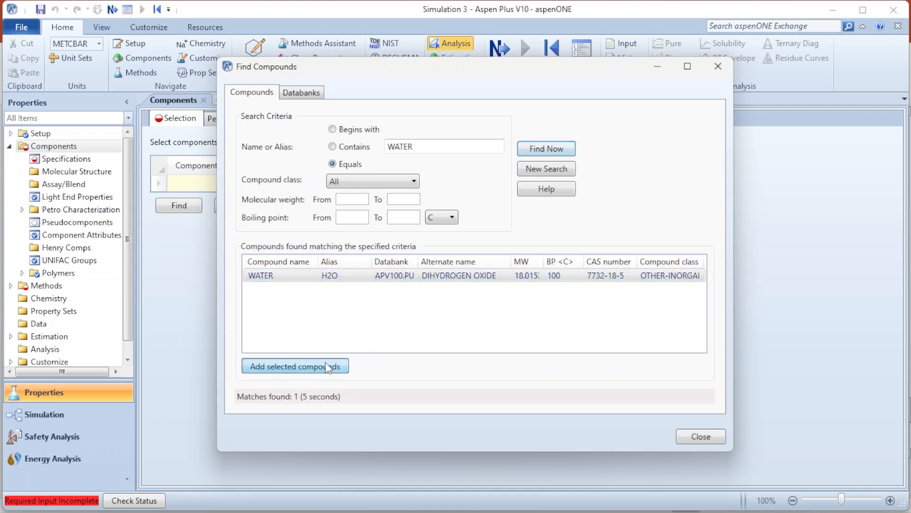
pyautogui.moveTo(428, 74); pyautogui.dragTo(419, 114)
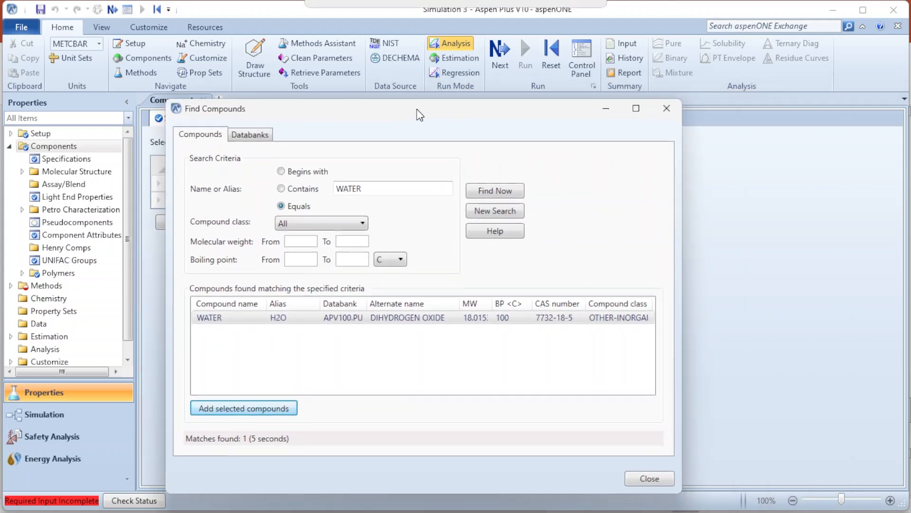
pyautogui.click(657, 112)
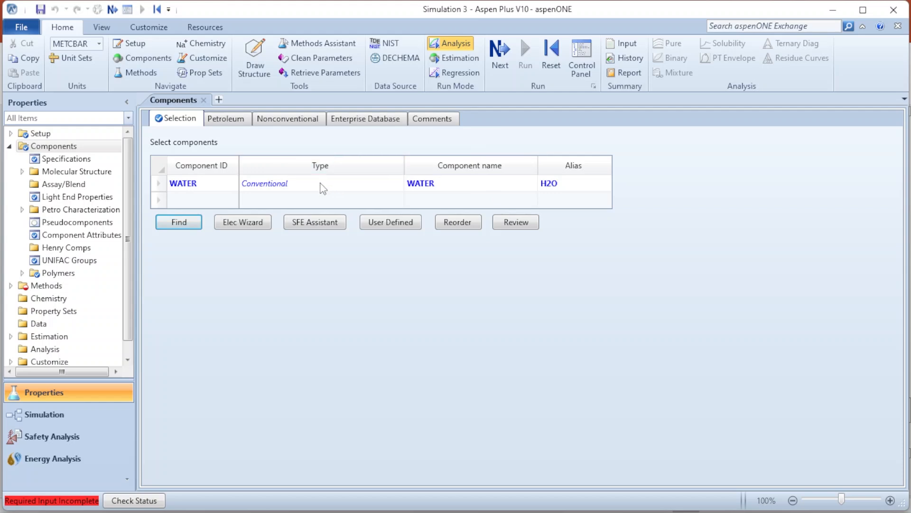
pyautogui.click(401, 191)
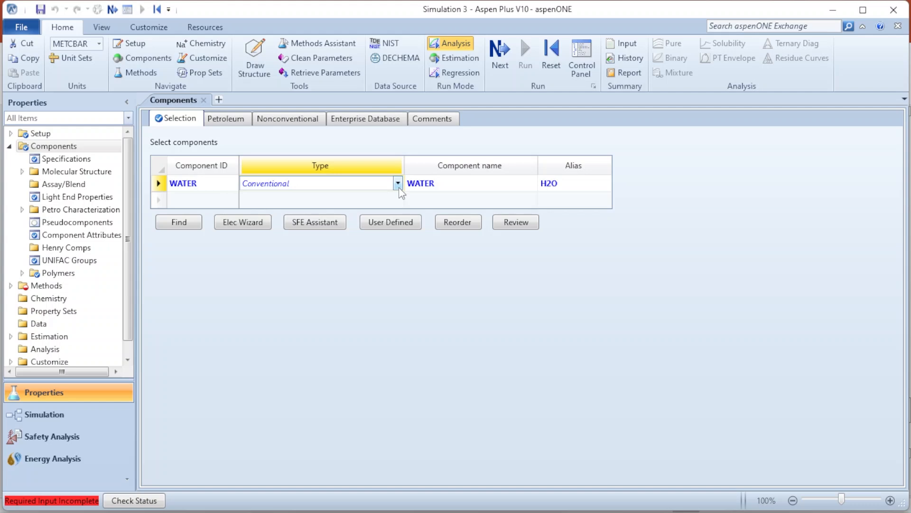
pyautogui.click(384, 285)
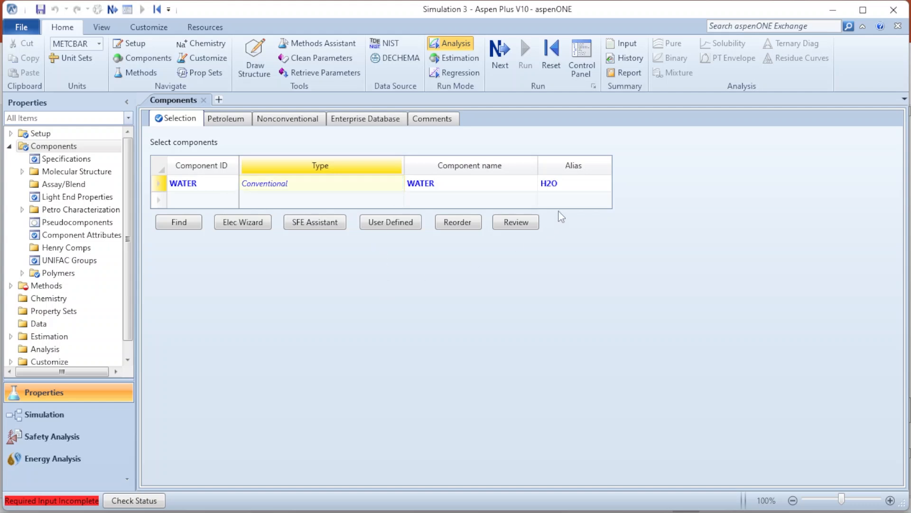
# Step: Add sodium hydroxide as the second component by entering the alias NAOH
pyautogui.click(570, 201)
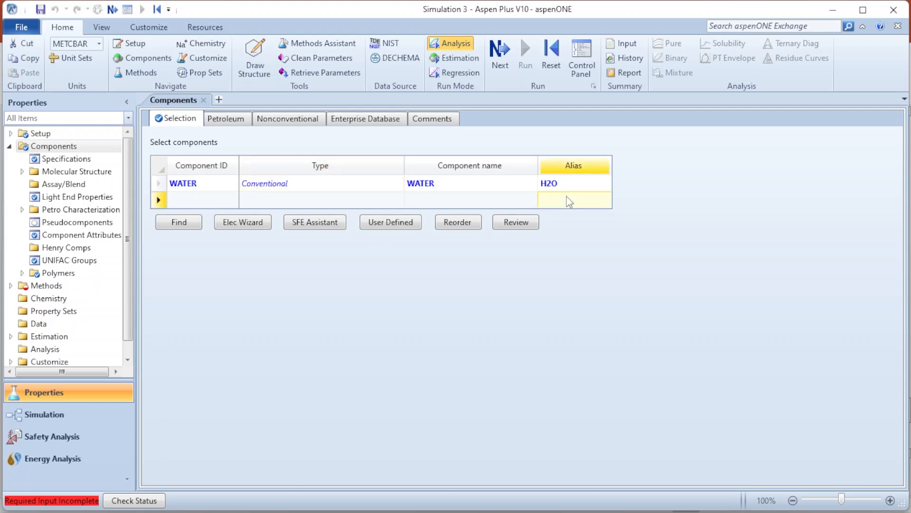
pyautogui.click(494, 205)
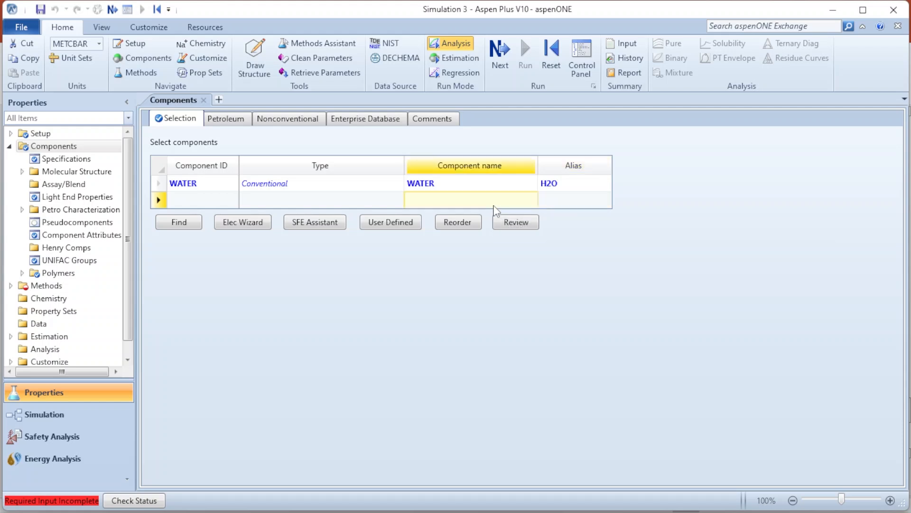
pyautogui.click(223, 199)
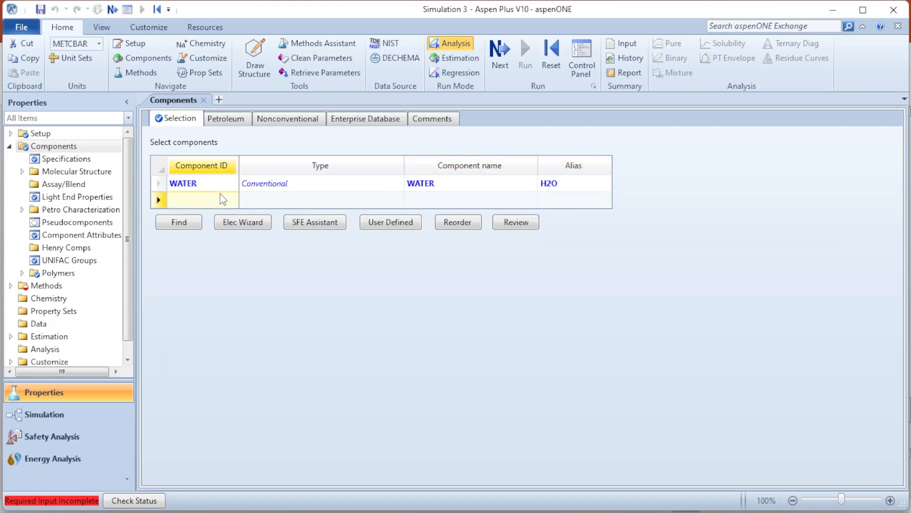
pyautogui.click(571, 205)
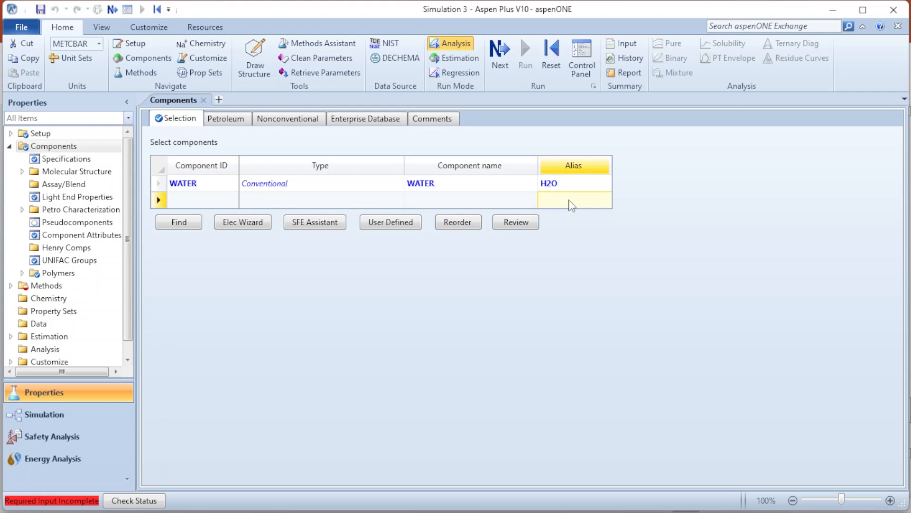
pyautogui.write('NAOH')
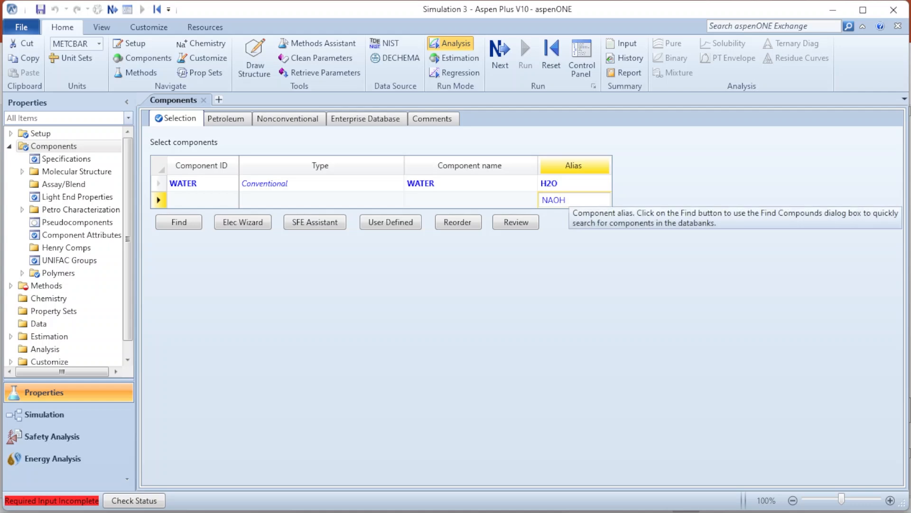
pyautogui.press('Return')
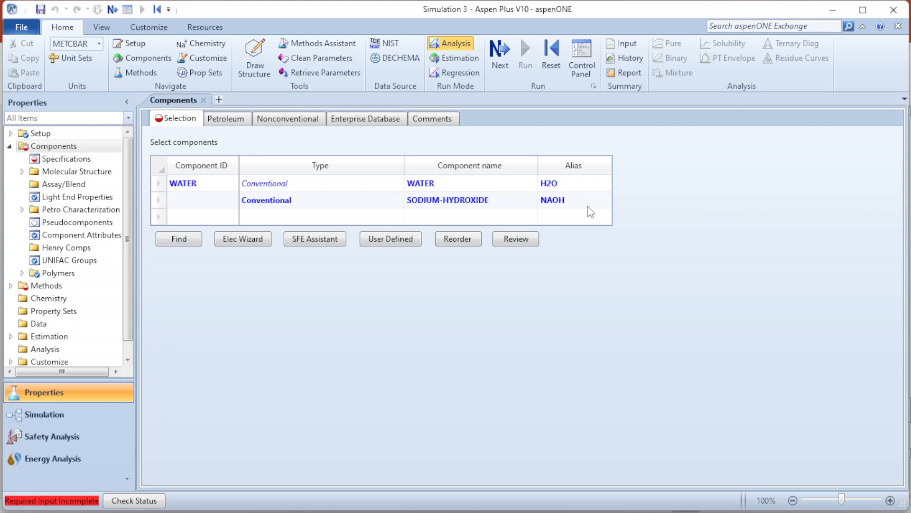
# Step: Set the component ID of sodium hydroxide to BASE
pyautogui.click(218, 205)
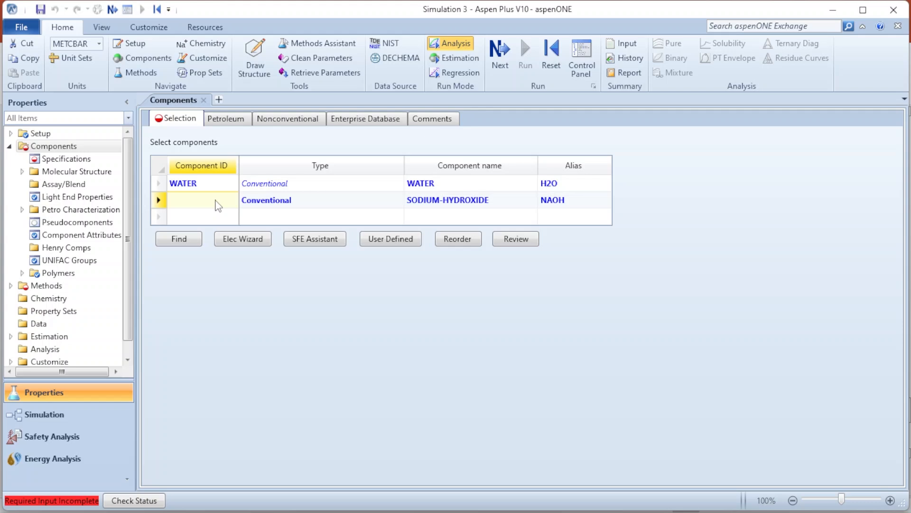
pyautogui.click(216, 200)
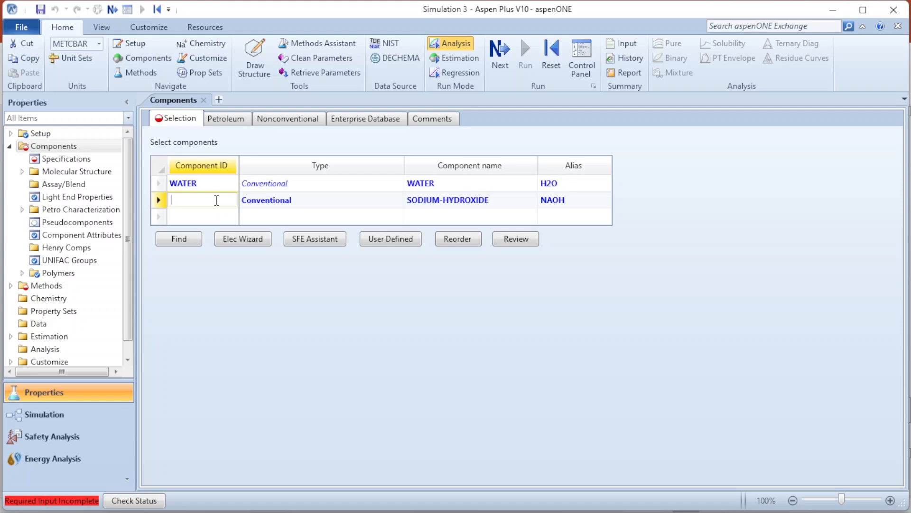
pyautogui.write('BASE')
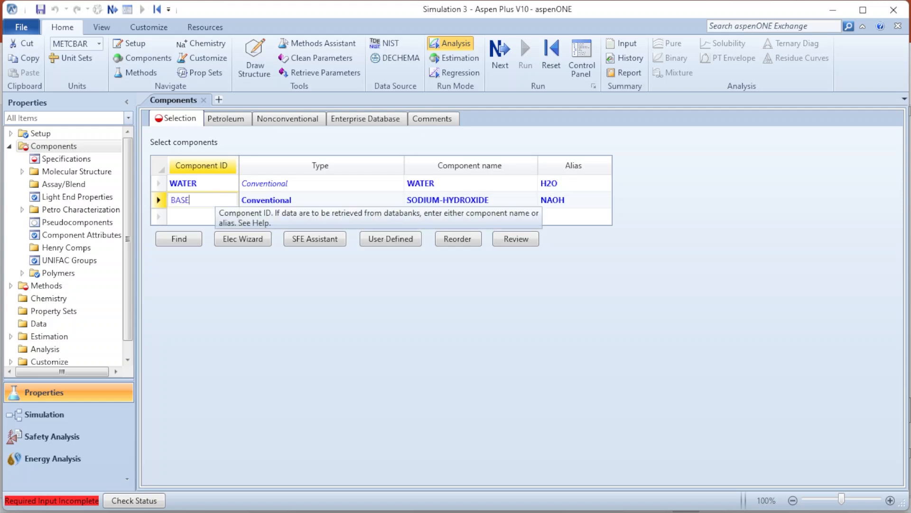
pyautogui.press('Return')
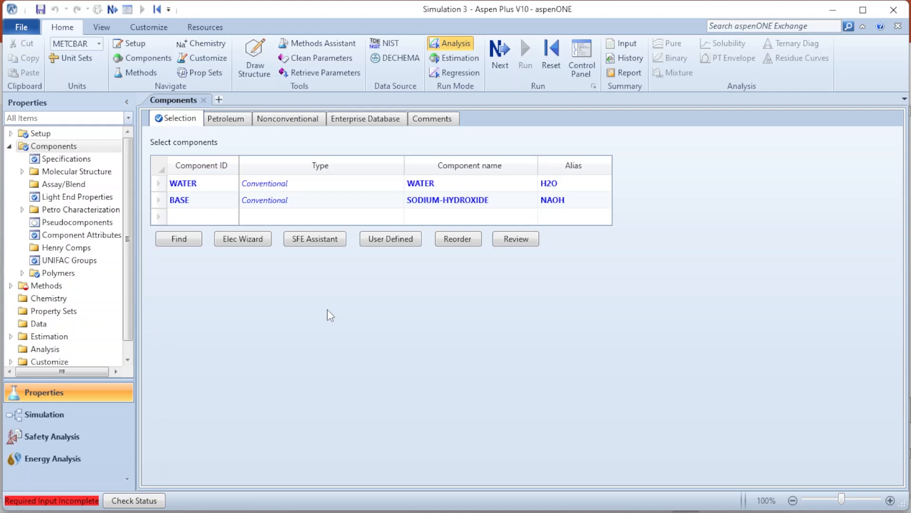
# Step: Add methane as a third component by entering the component ID CH4
pyautogui.click(218, 222)
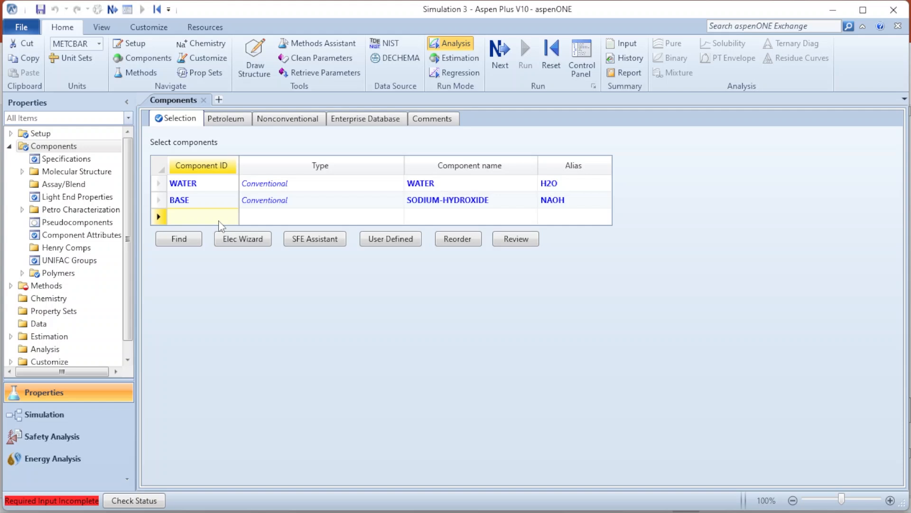
pyautogui.write('CH4')
pyautogui.press('Return')
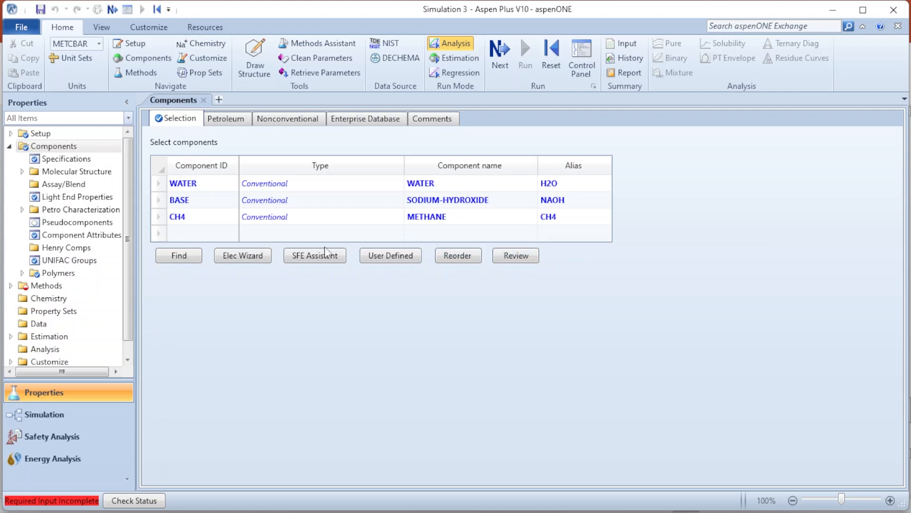
# Step: Delete the methane row from the component list and confirm the deletion
pyautogui.click(158, 219)
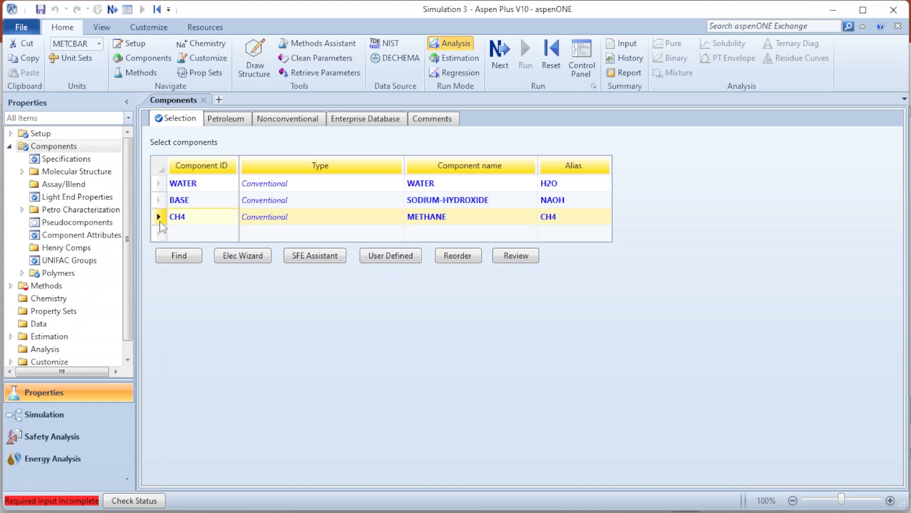
pyautogui.press('Delete')
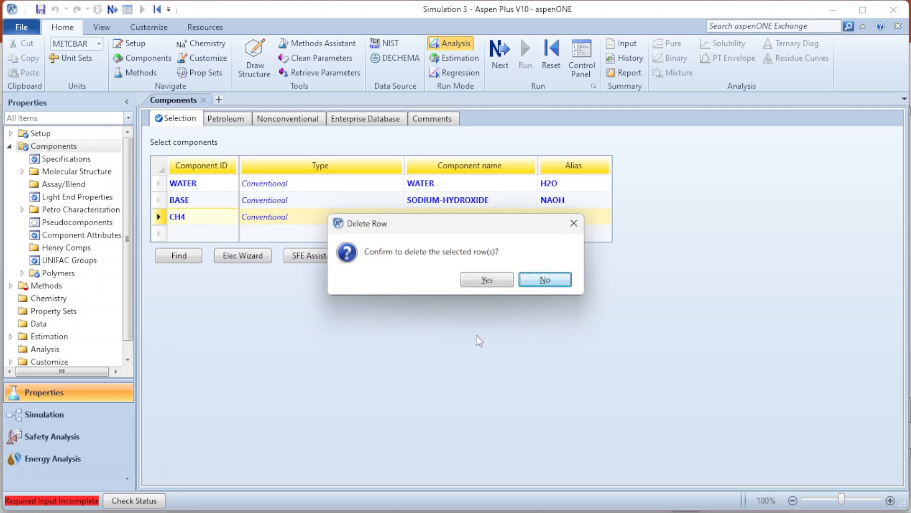
pyautogui.click(488, 280)
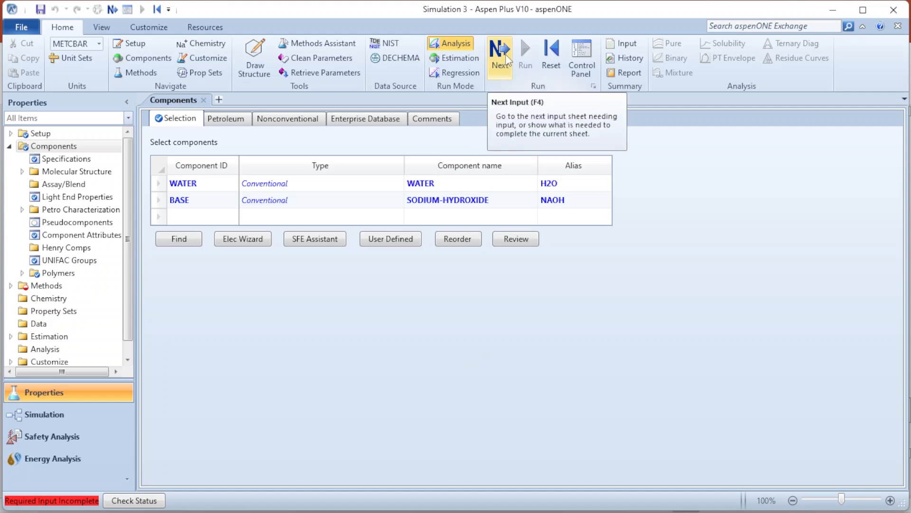
# Step: View the global property Methods form and its sub-forms, collapse that branch and return to the component selection
pyautogui.click(44, 286)
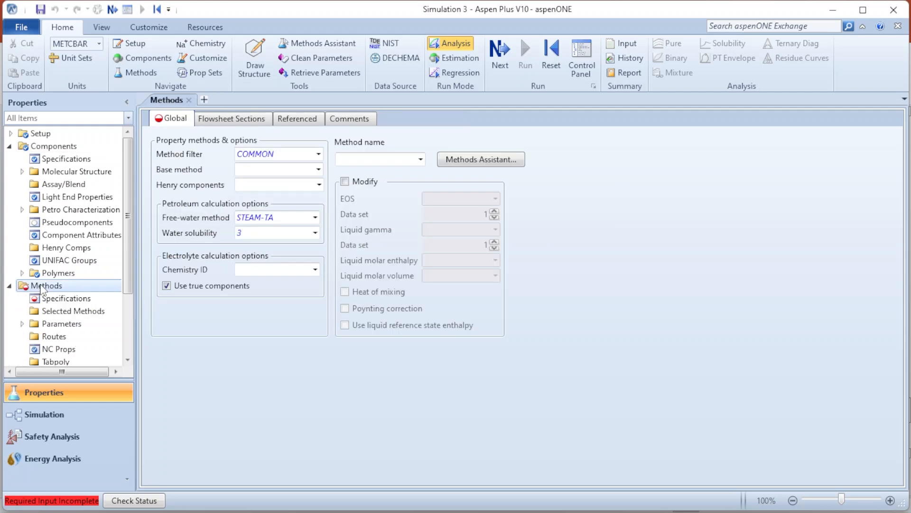
pyautogui.moveTo(128, 252); pyautogui.dragTo(133, 284)
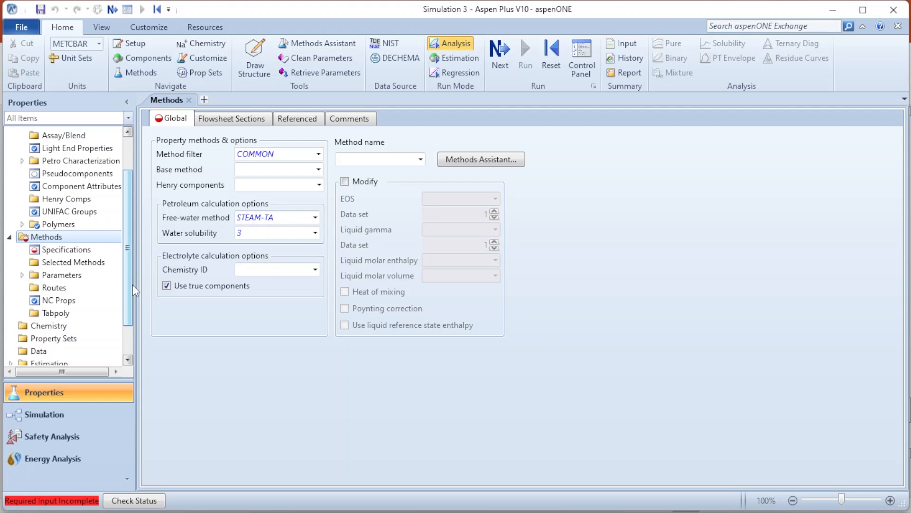
pyautogui.scroll(2, 129, 280)
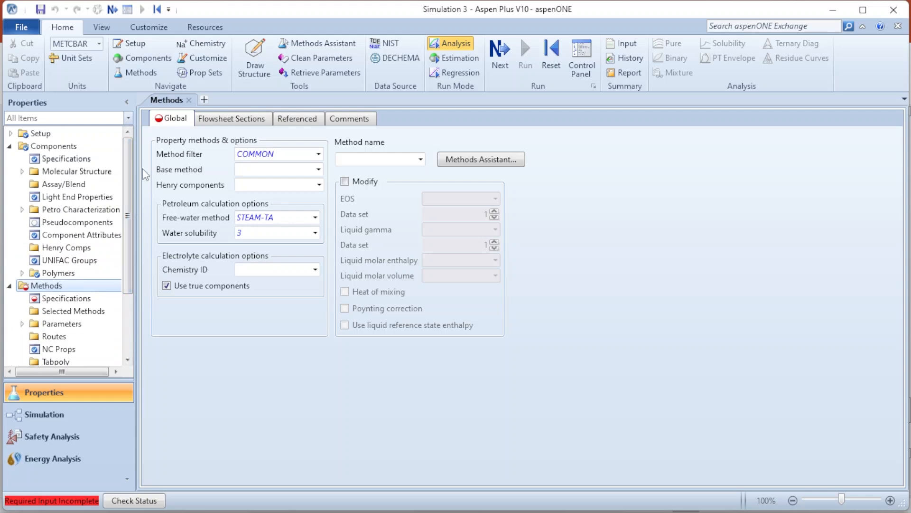
pyautogui.click(9, 285)
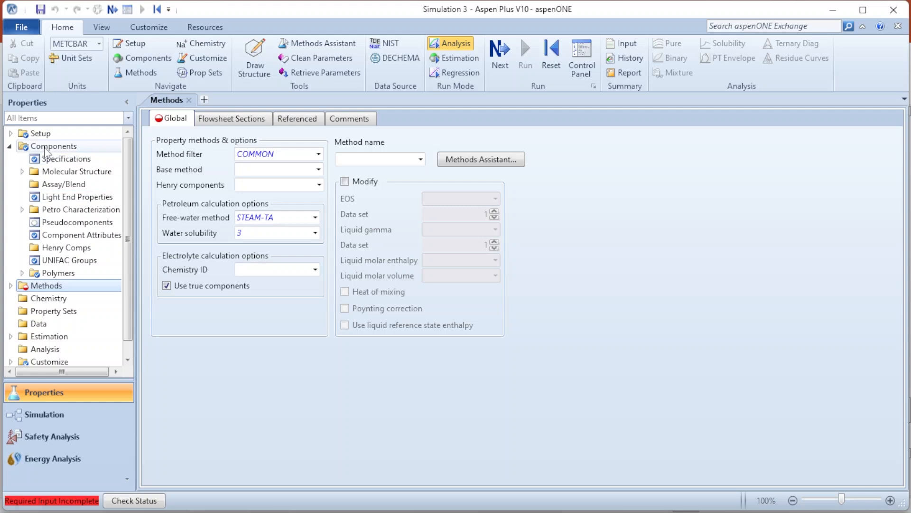
pyautogui.click(83, 146)
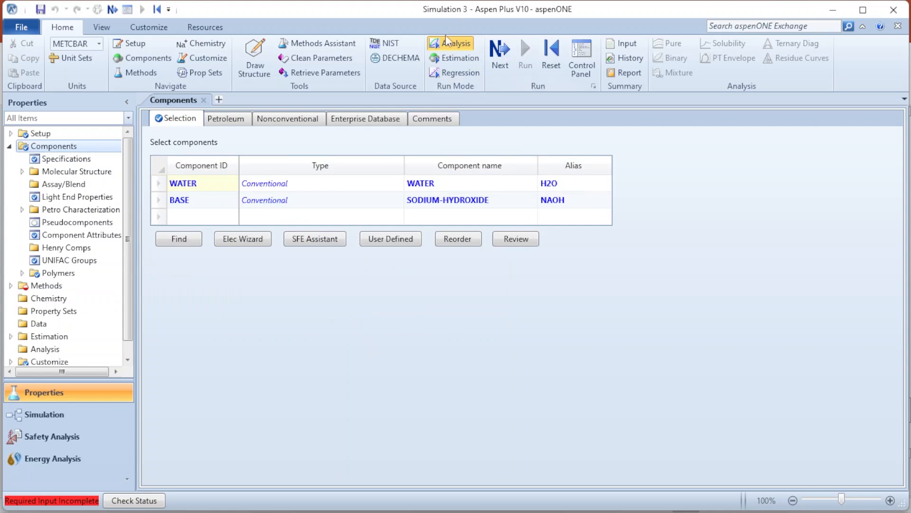
# Step: Advance to the next required input, open the Methods Assistant full screen and choose to specify the component type
pyautogui.click(501, 52)
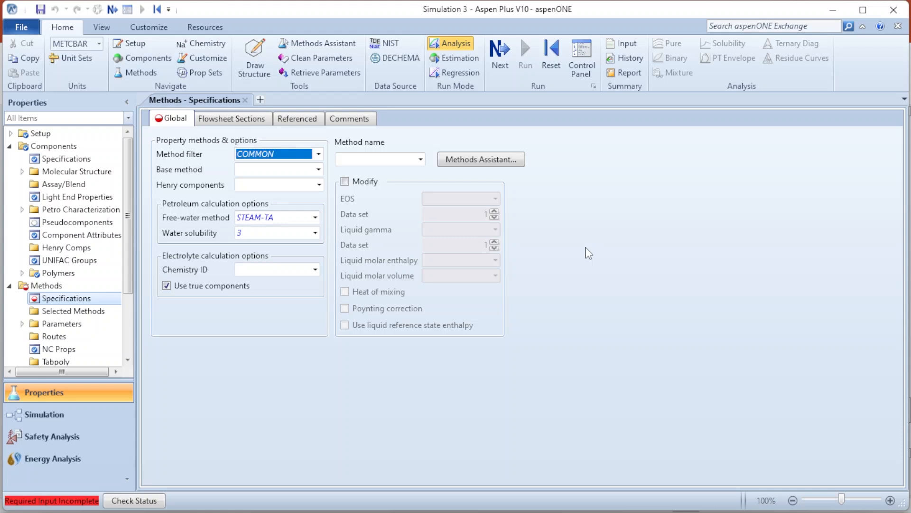
pyautogui.click(509, 162)
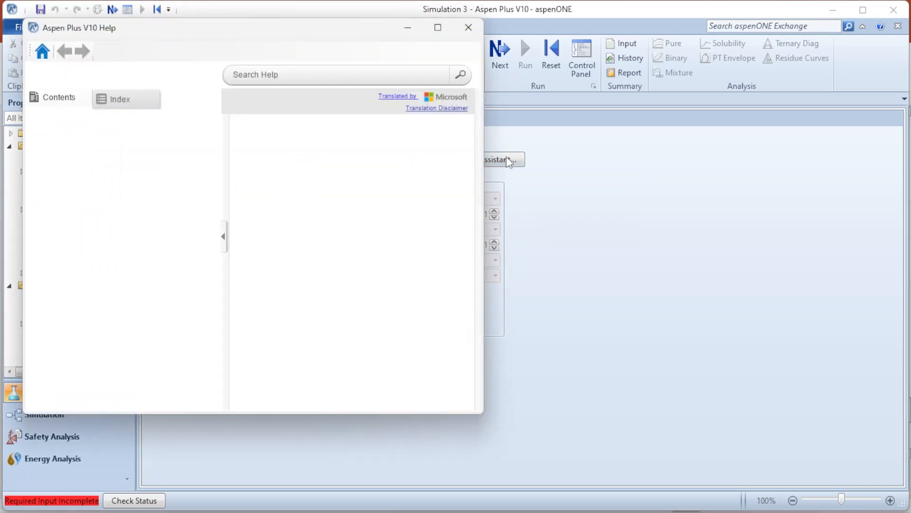
pyautogui.moveTo(441, 36)
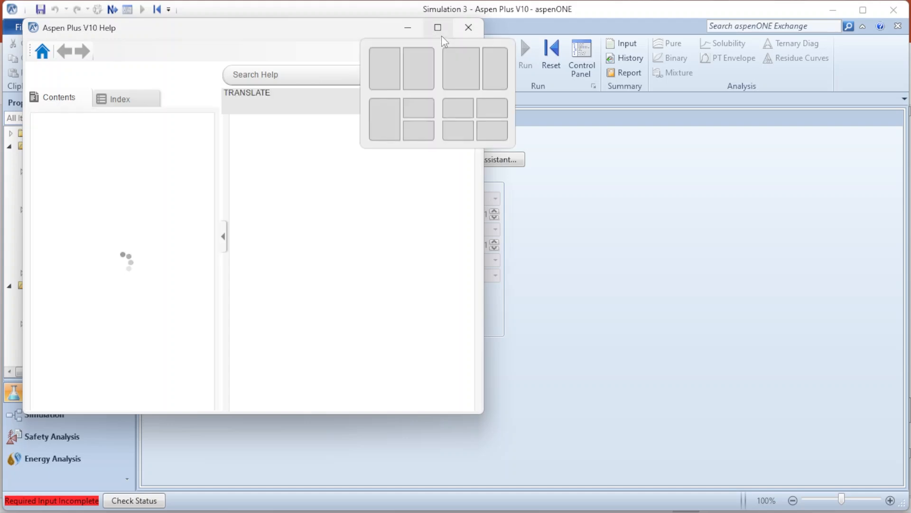
pyautogui.click(441, 35)
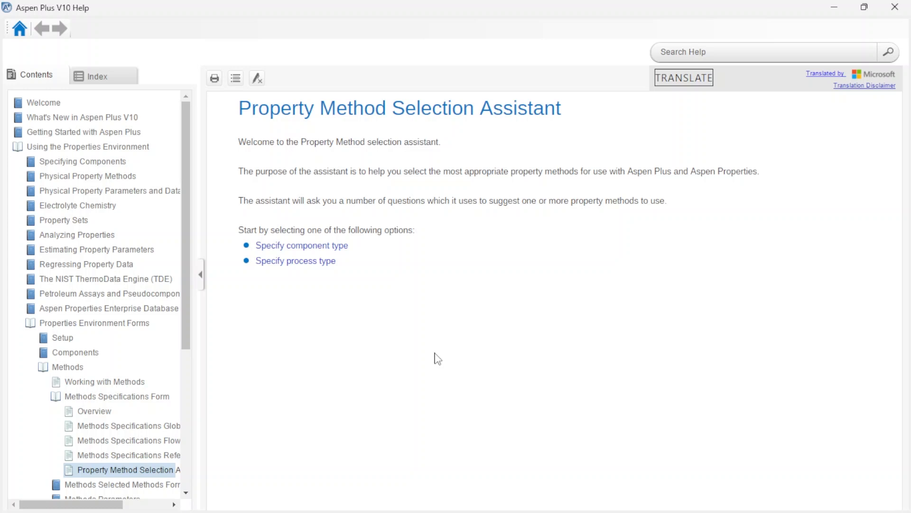
pyautogui.click(326, 248)
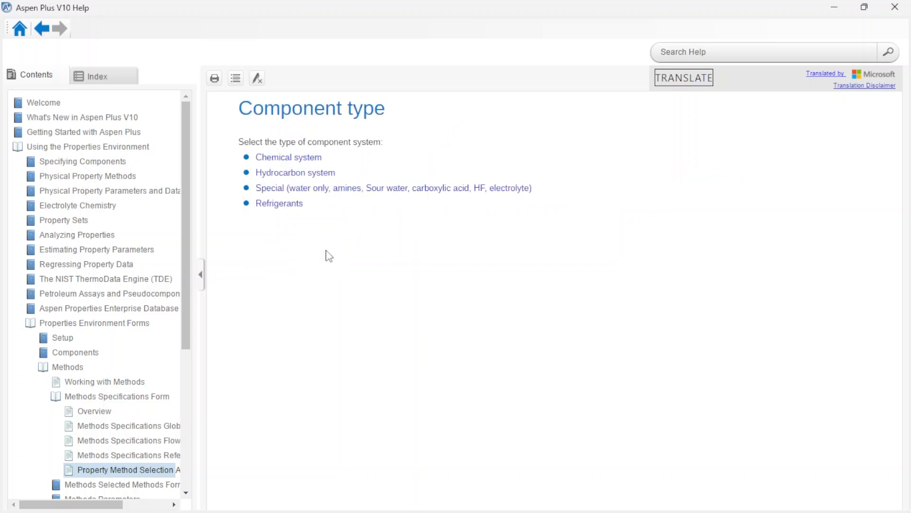
# Step: In the Methods Assistant, choose a chemical system not at high pressure, review the suggested methods and open the carboxylic acids topic
pyautogui.click(303, 158)
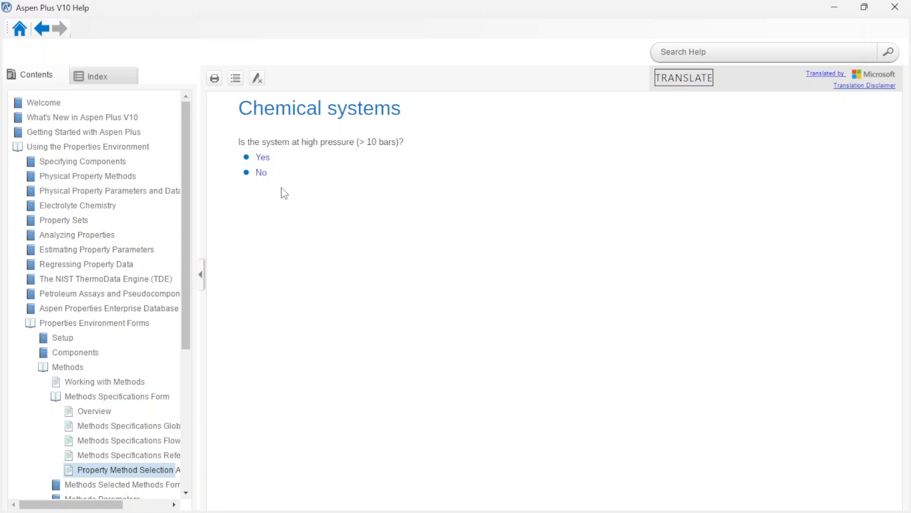
pyautogui.click(261, 176)
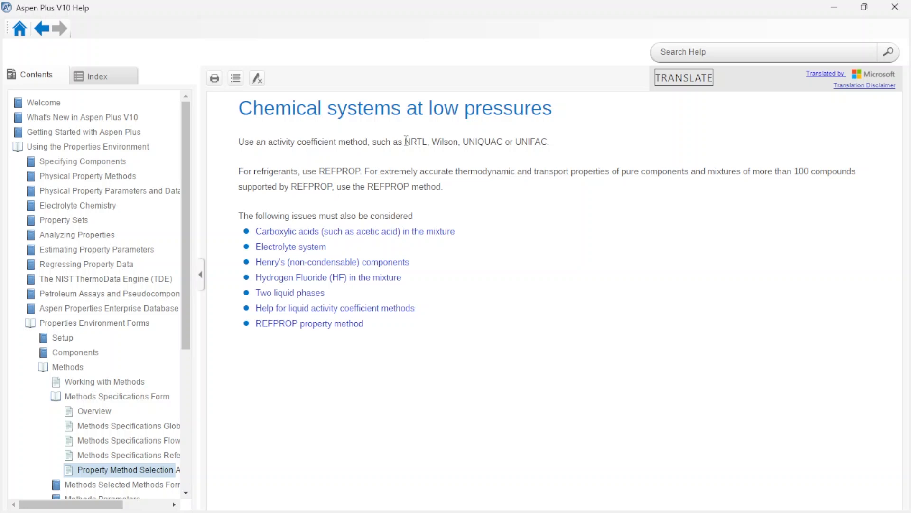
pyautogui.moveTo(405, 141); pyautogui.dragTo(423, 139)
pyautogui.click(585, 262)
pyautogui.click(393, 232)
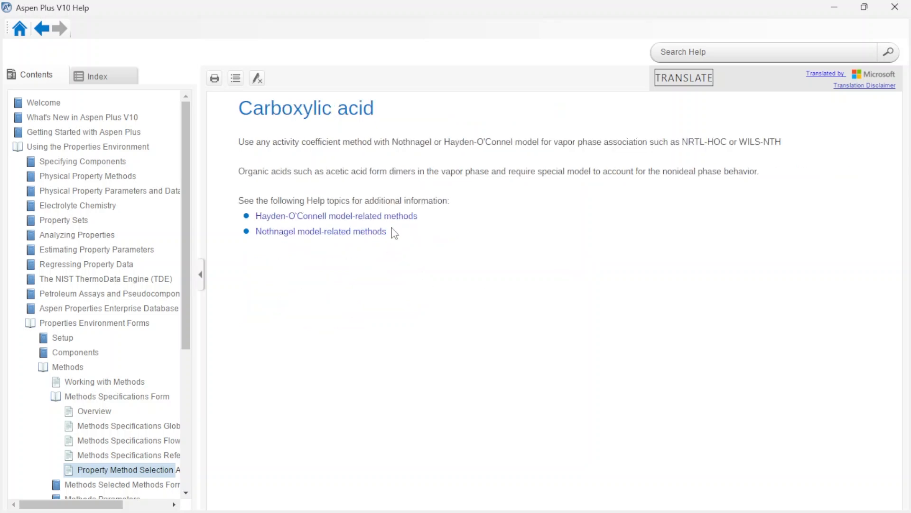
# Step: Read the help on Hayden-O'Connell model-related methods and the WILS-HOC page describing the Wilson property methods
pyautogui.click(360, 217)
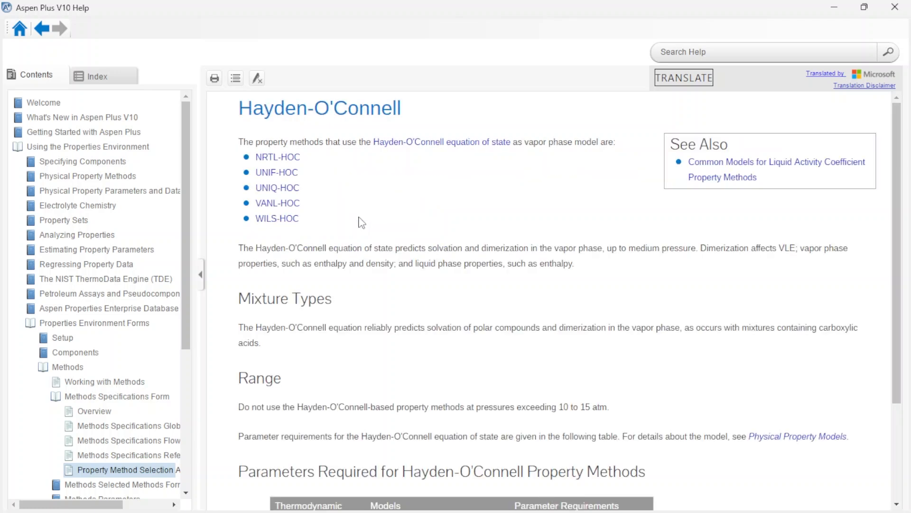
pyautogui.scroll(-3, 378, 309)
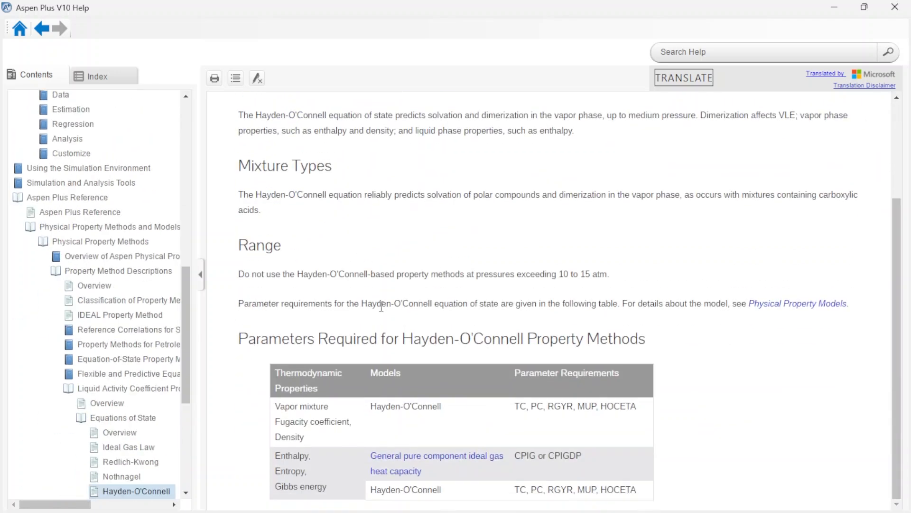
pyautogui.scroll(3, 381, 306)
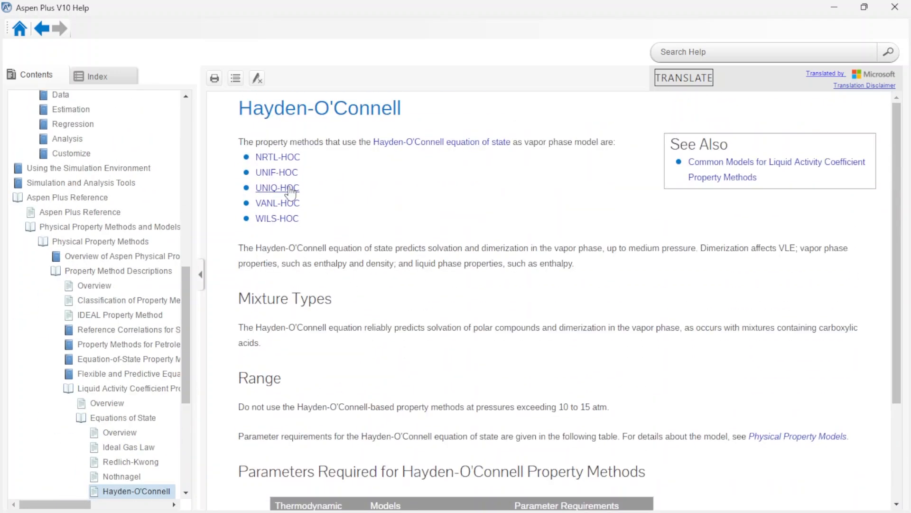
pyautogui.click(294, 220)
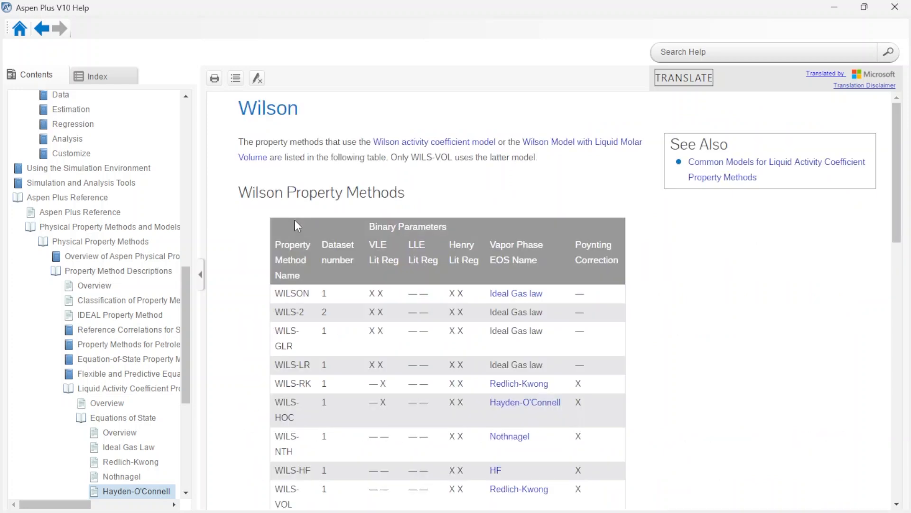
pyautogui.scroll(-10, 383, 268)
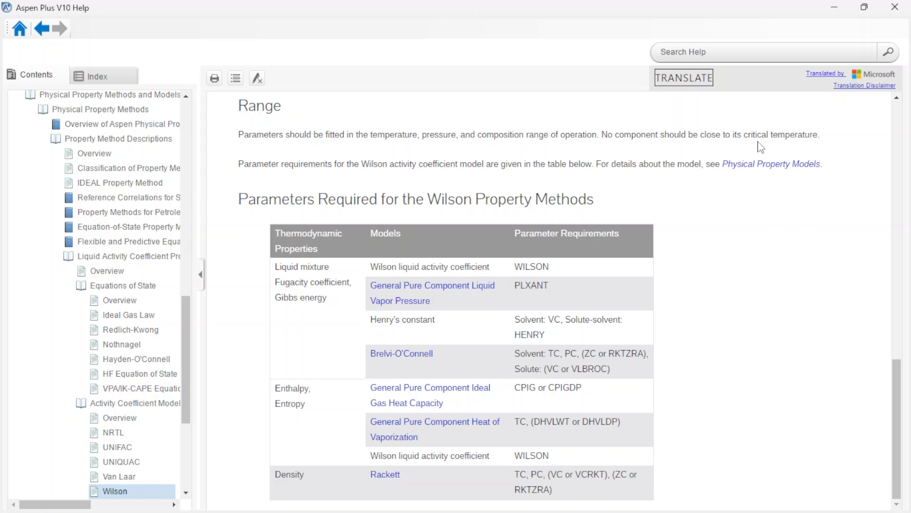
# Step: Examine the Wilson activity coefficient model's equations and parameter table through Physical Property Models, and close the help window
pyautogui.click(774, 164)
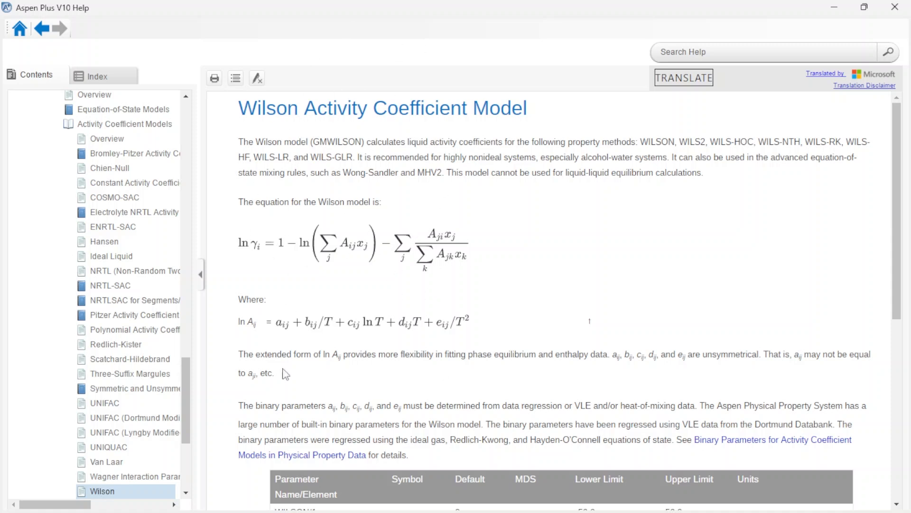
pyautogui.scroll(-6, 453, 359)
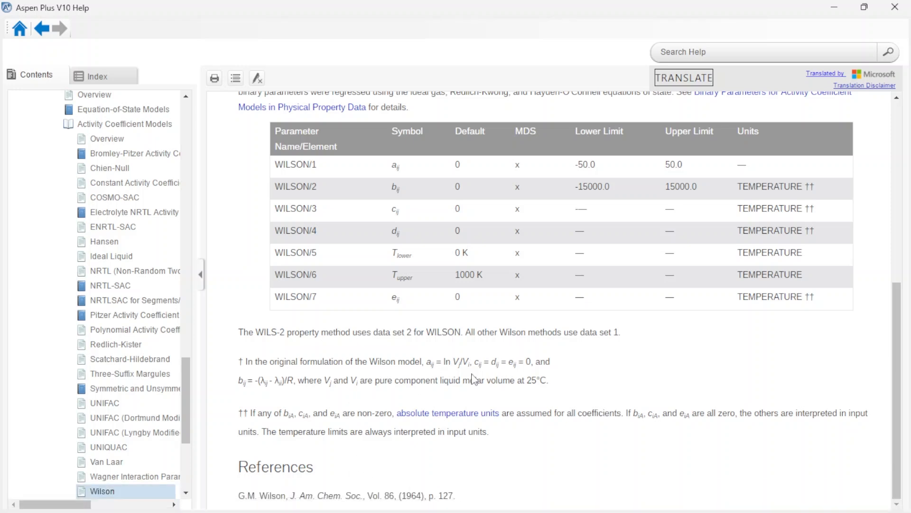
pyautogui.scroll(6, 472, 378)
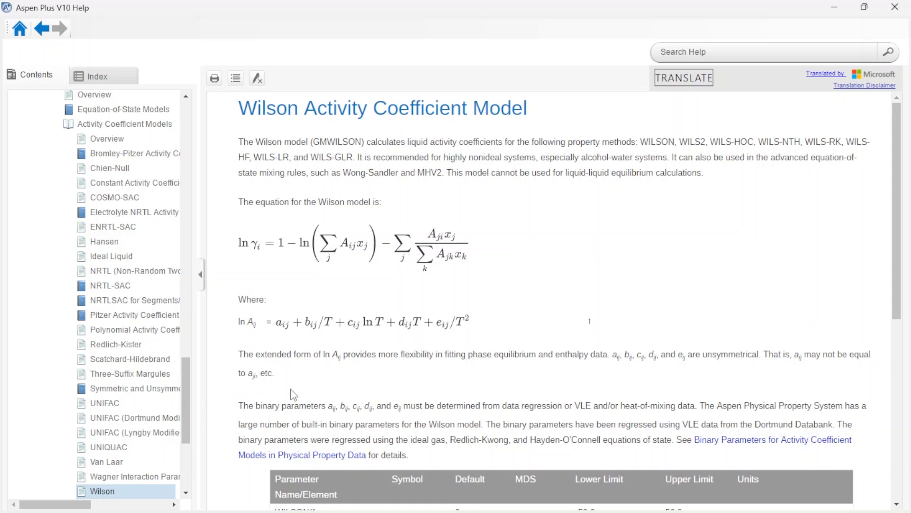
pyautogui.click(892, 8)
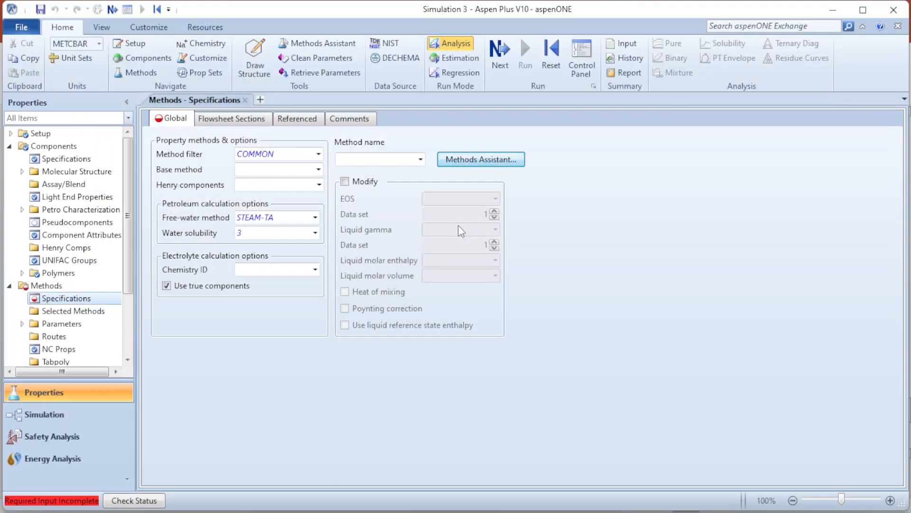
# Step: Set the global method filter to ALL and choose NRTL as the base method
pyautogui.click(318, 155)
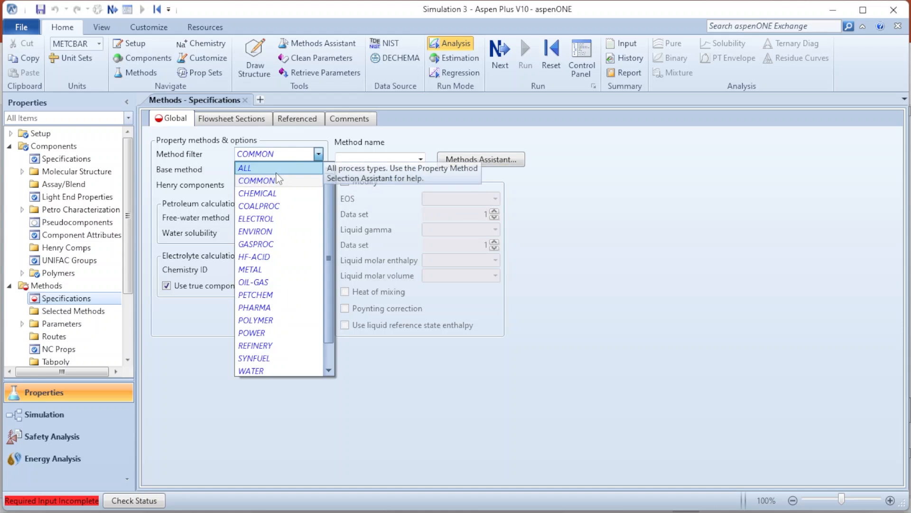
pyautogui.click(274, 168)
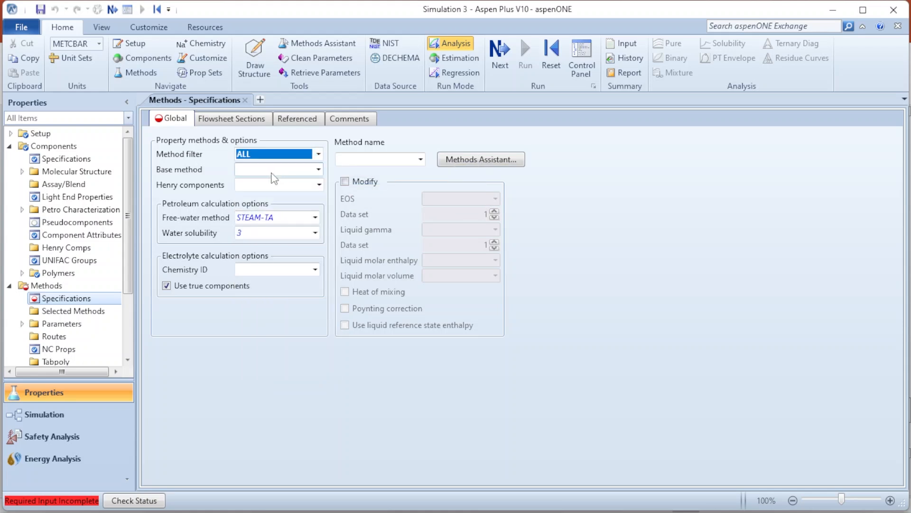
pyautogui.click(272, 173)
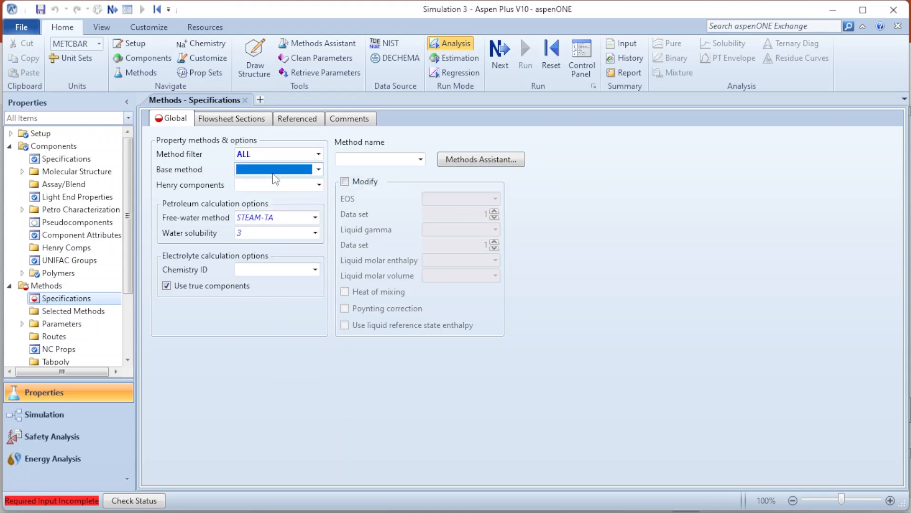
pyautogui.click(318, 170)
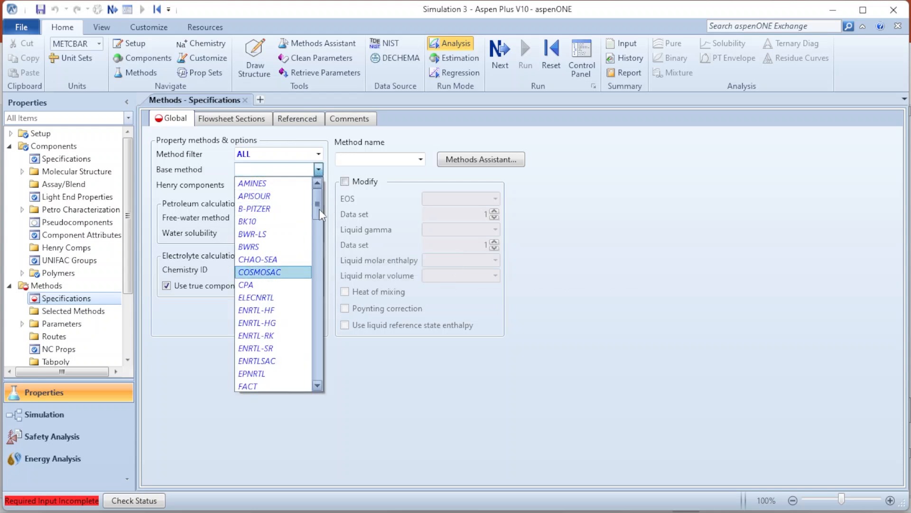
pyautogui.moveTo(319, 209); pyautogui.dragTo(320, 218)
pyautogui.moveTo(322, 225); pyautogui.dragTo(326, 274)
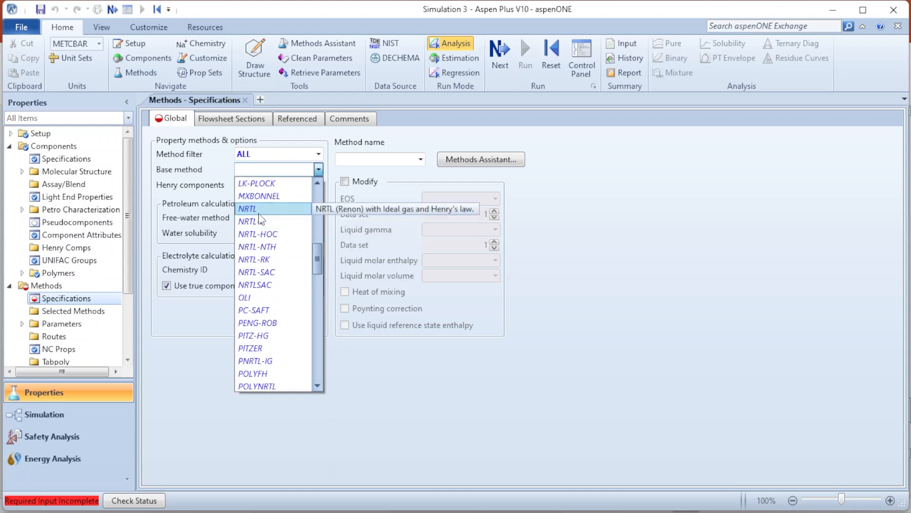
pyautogui.click(259, 214)
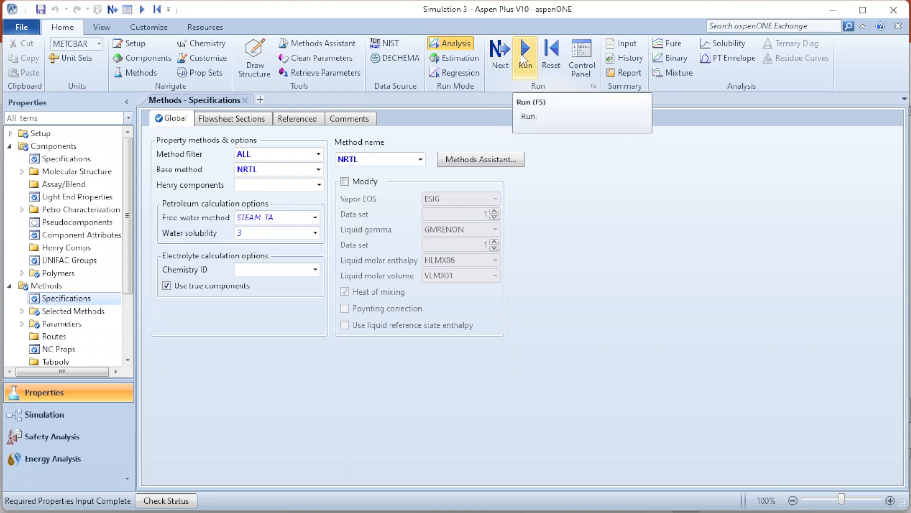
# Step: Advance to the next step and run Property Analysis / Setup
pyautogui.click(502, 66)
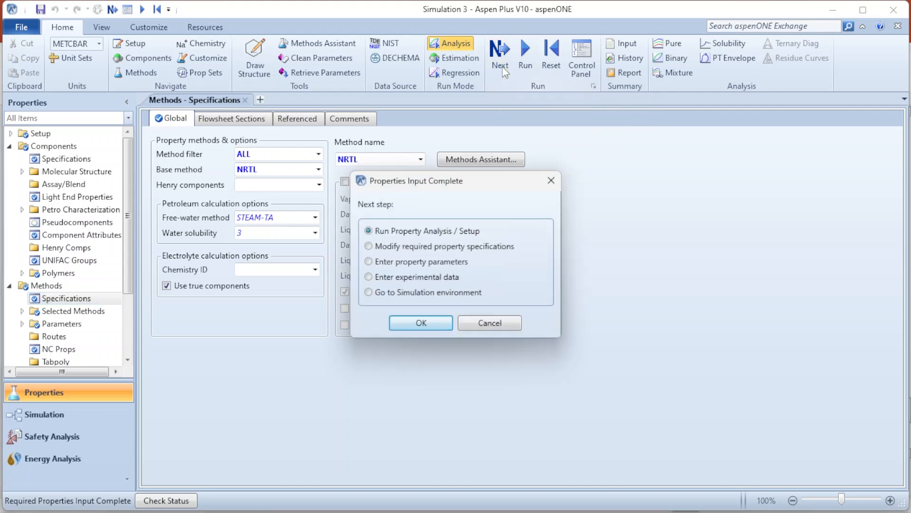
pyautogui.click(436, 324)
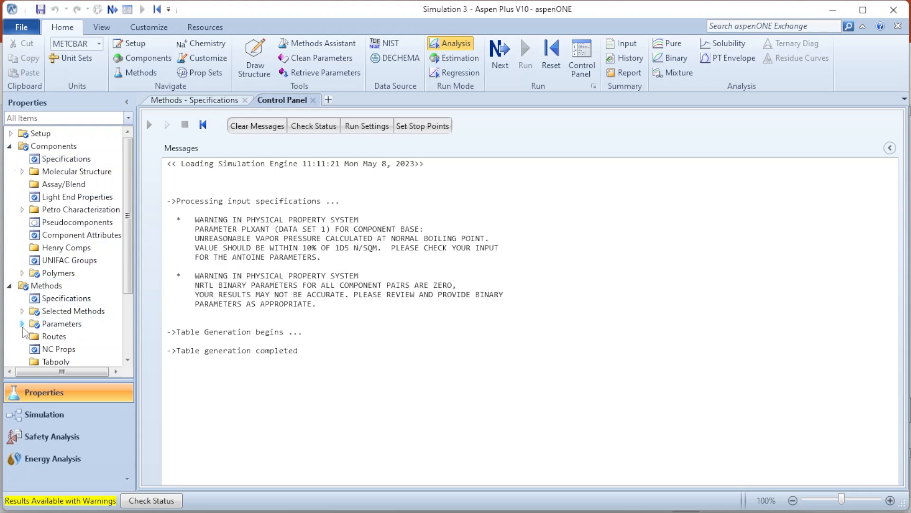
# Step: Enable Estimate using UNIFAC for the NRTL-1 binary interaction parameters and rerun the property analysis
pyautogui.click(22, 324)
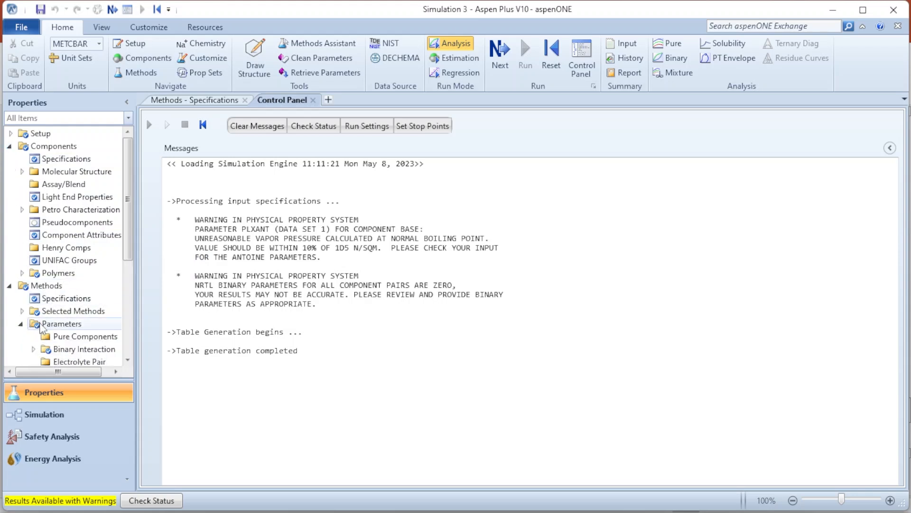
pyautogui.click(41, 326)
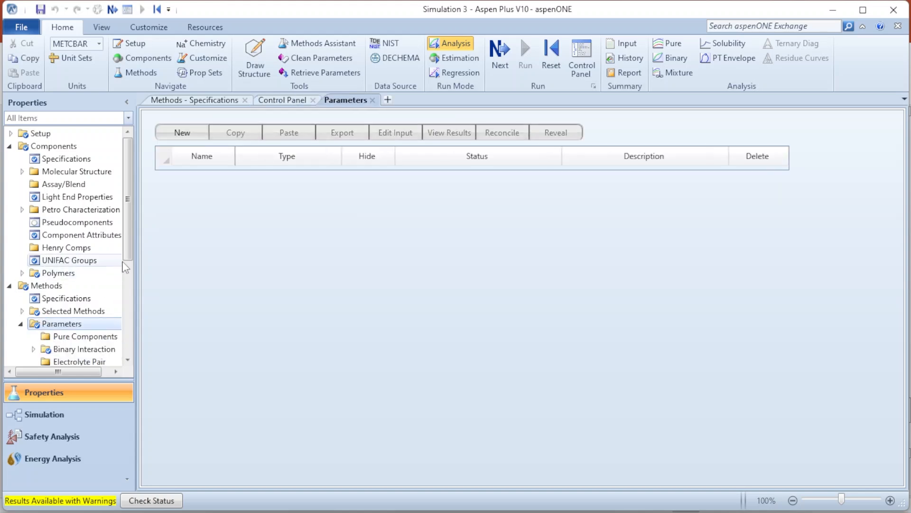
pyautogui.scroll(-2, 70, 291)
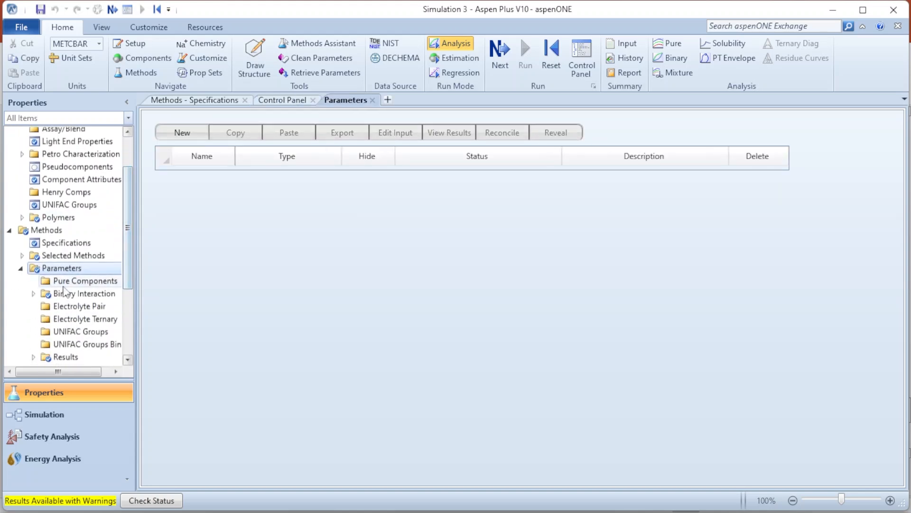
pyautogui.click(33, 293)
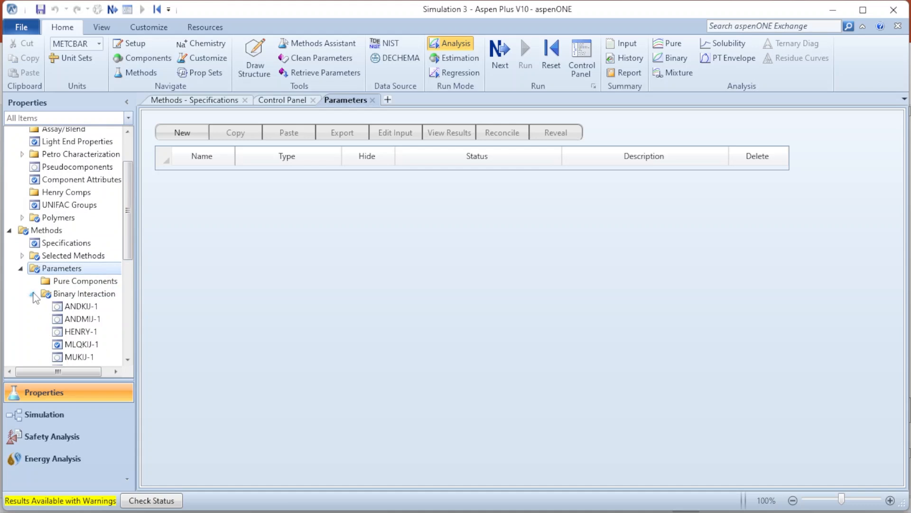
pyautogui.moveTo(128, 258); pyautogui.dragTo(135, 314)
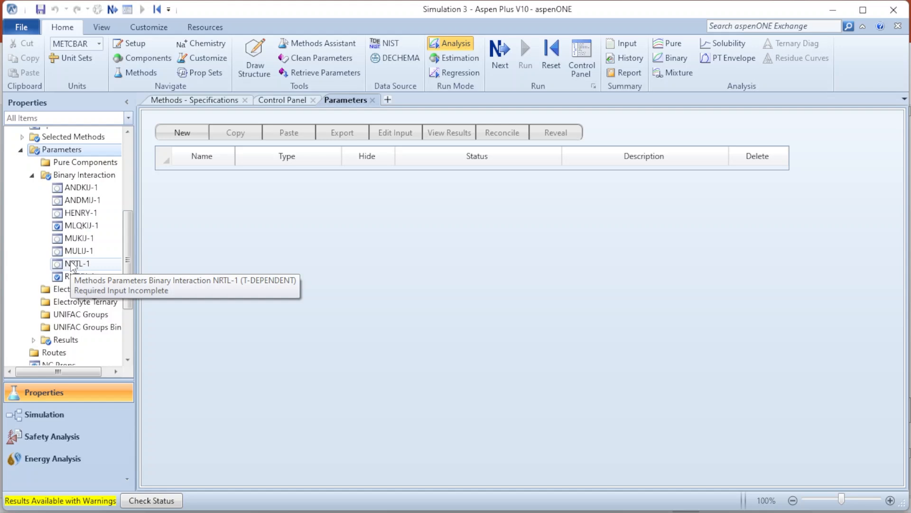
pyautogui.doubleClick(72, 264)
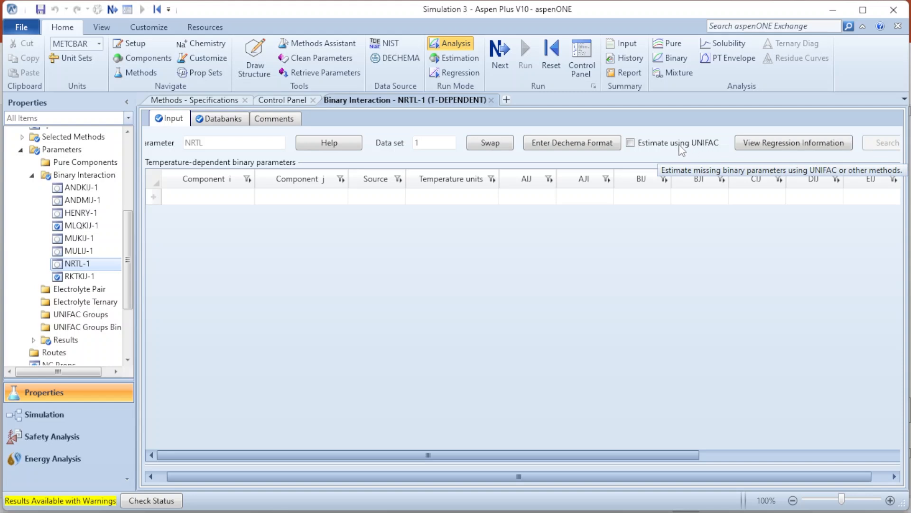
pyautogui.click(632, 144)
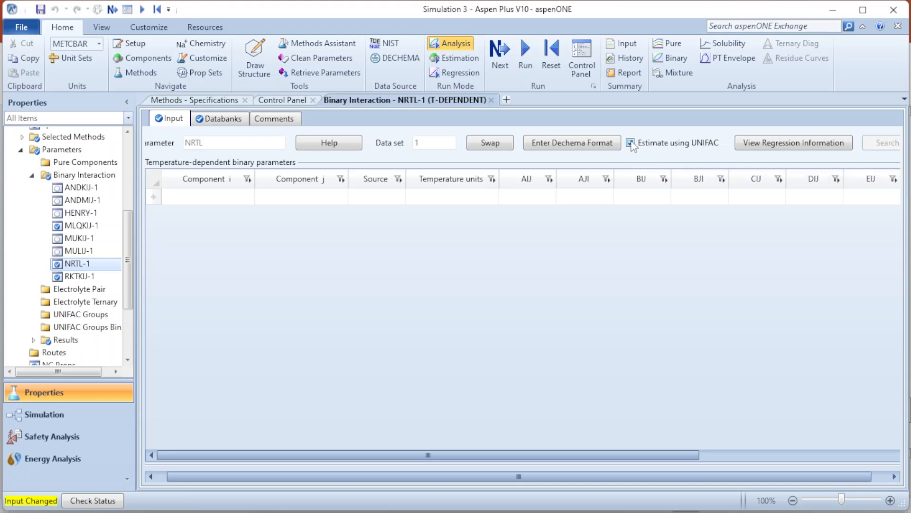
pyautogui.click(527, 56)
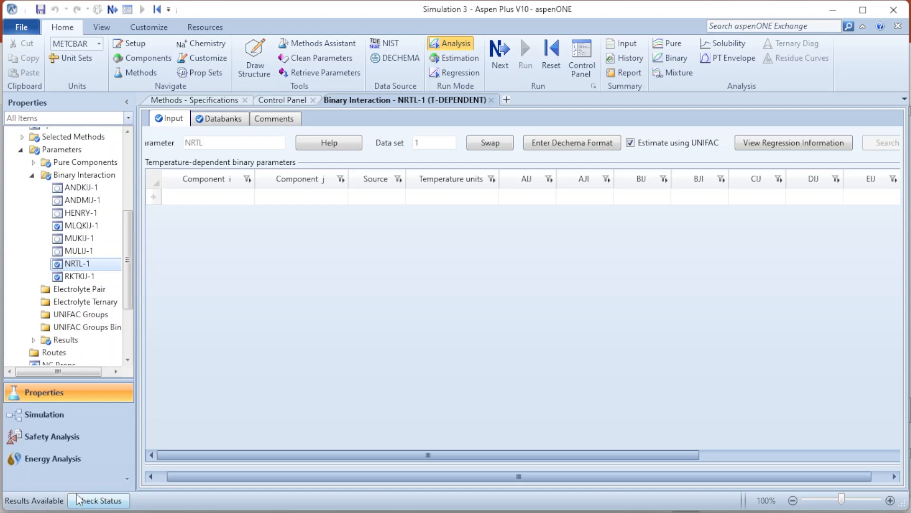
# Step: Close the NRTL-1 form and the Control Panel, and collapse the Methods and Components branches
pyautogui.click(491, 100)
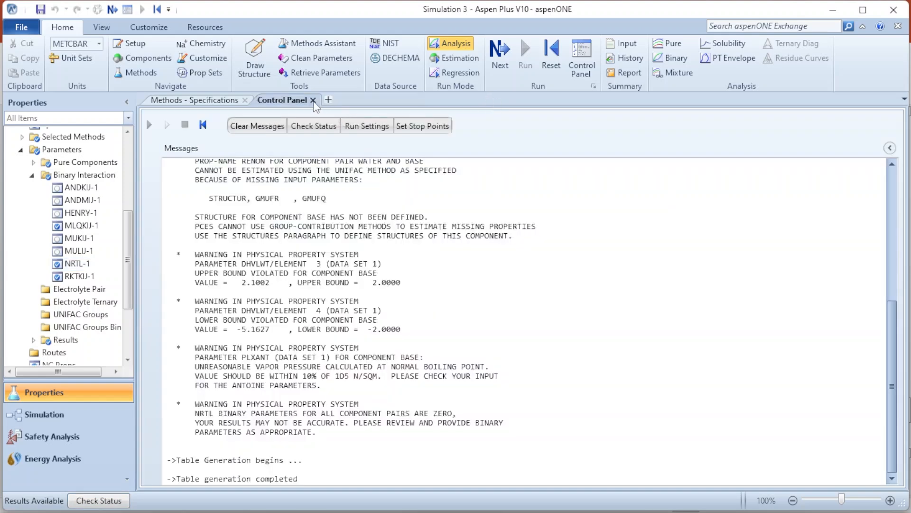
pyautogui.click(312, 100)
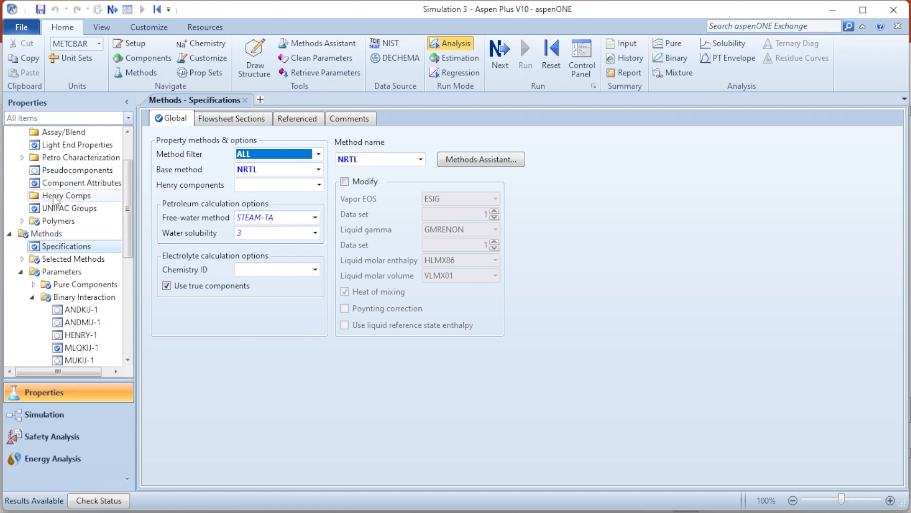
pyautogui.click(9, 234)
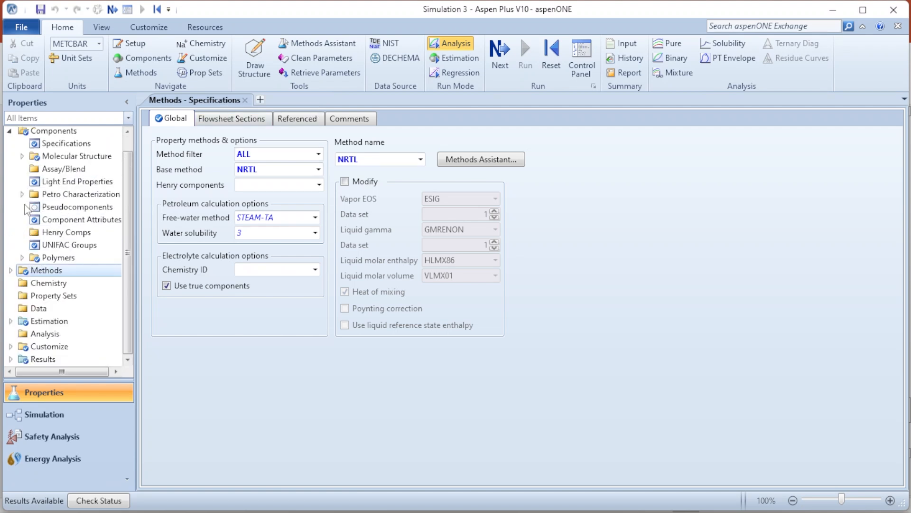
pyautogui.scroll(1, 25, 214)
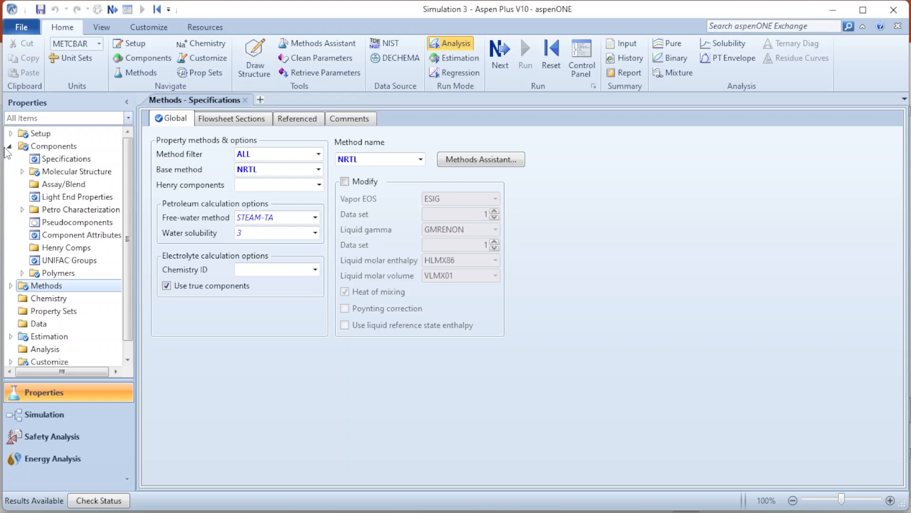
pyautogui.click(8, 147)
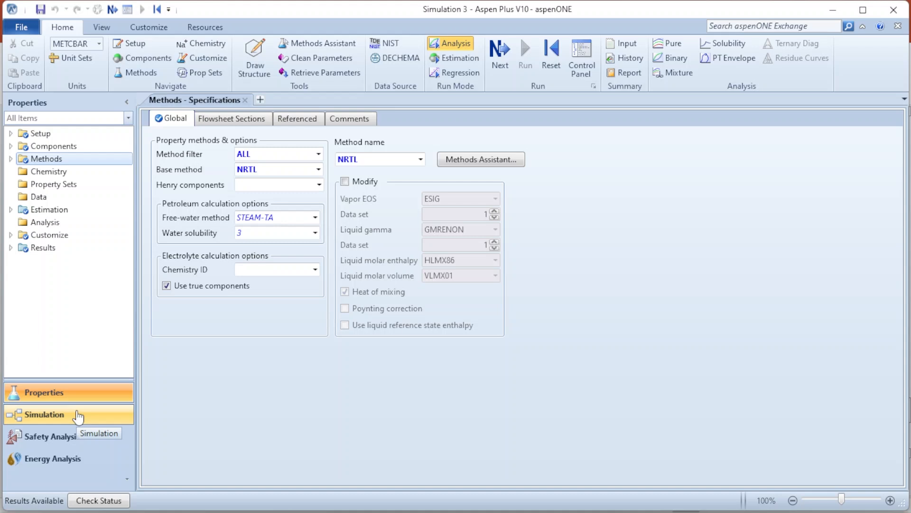
# Step: Switch to the Simulation environment and display the Separators models for the flowsheet
pyautogui.click(79, 416)
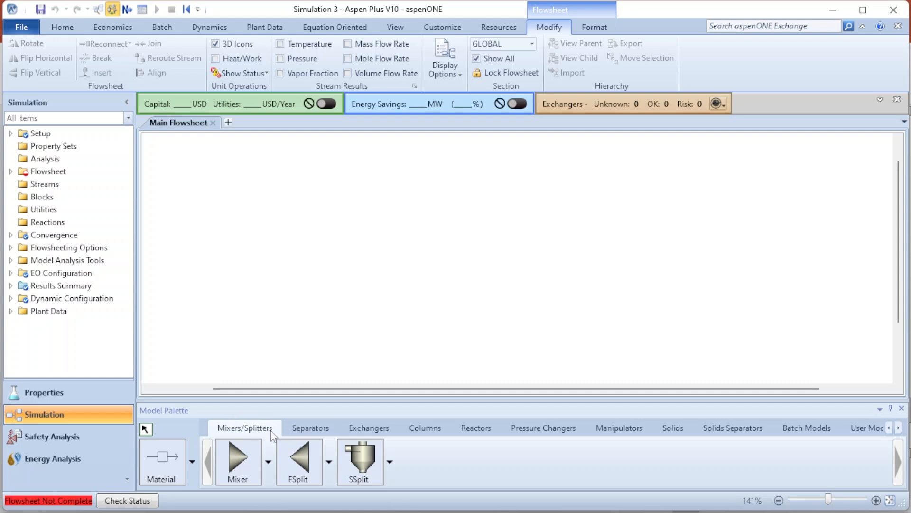
pyautogui.click(306, 429)
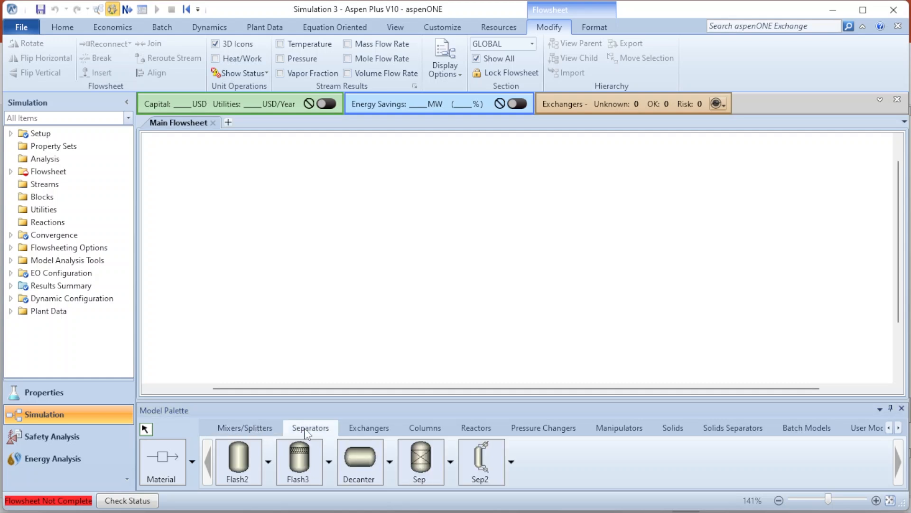
# Step: Look through the model categories from Exchangers and Columns to Solids Separators and Batch Models, ending on the Mixers/Splitters models
pyautogui.click(363, 427)
pyautogui.click(417, 427)
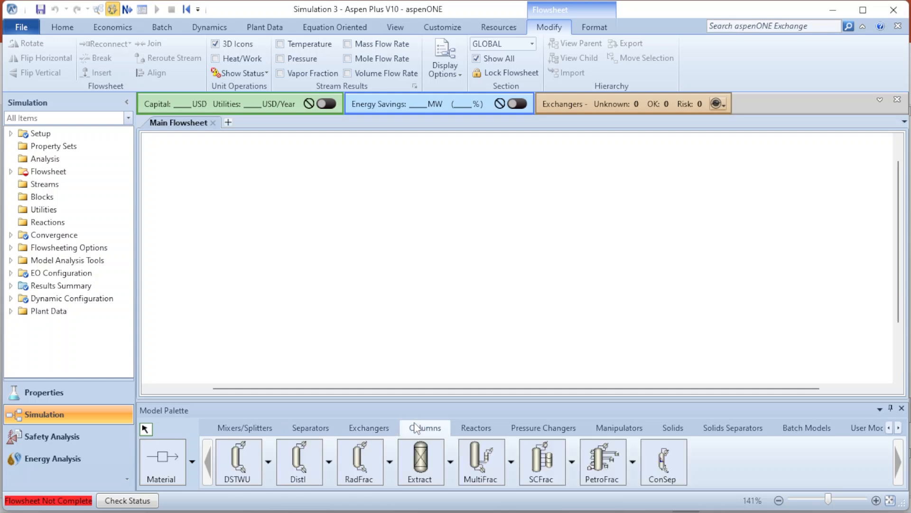
pyautogui.click(470, 430)
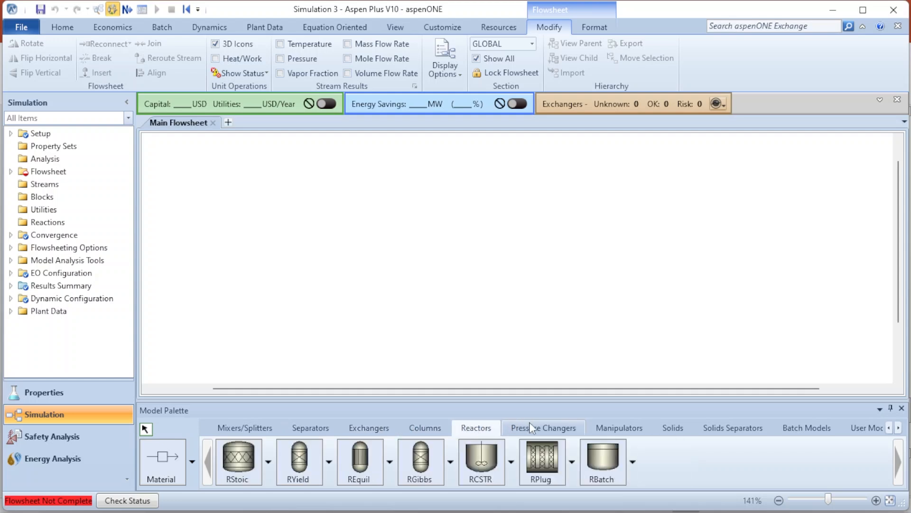
pyautogui.click(544, 430)
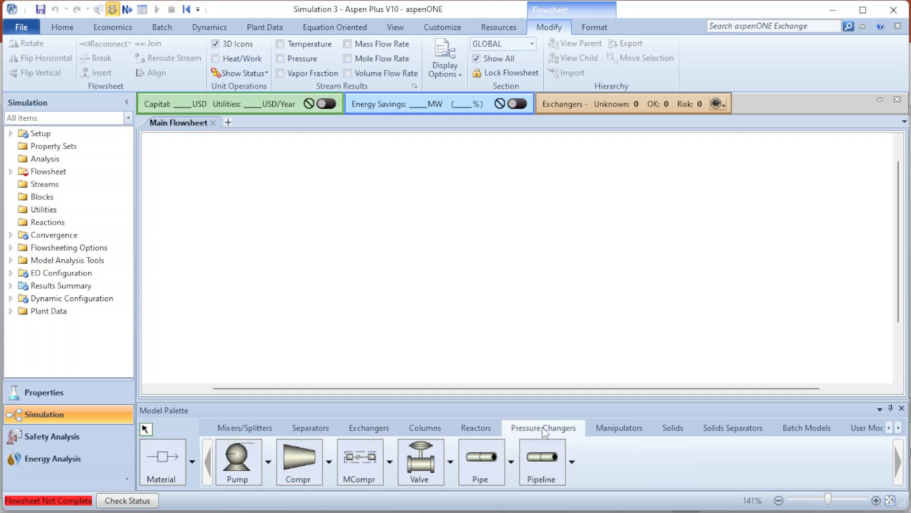
pyautogui.click(636, 429)
pyautogui.click(679, 427)
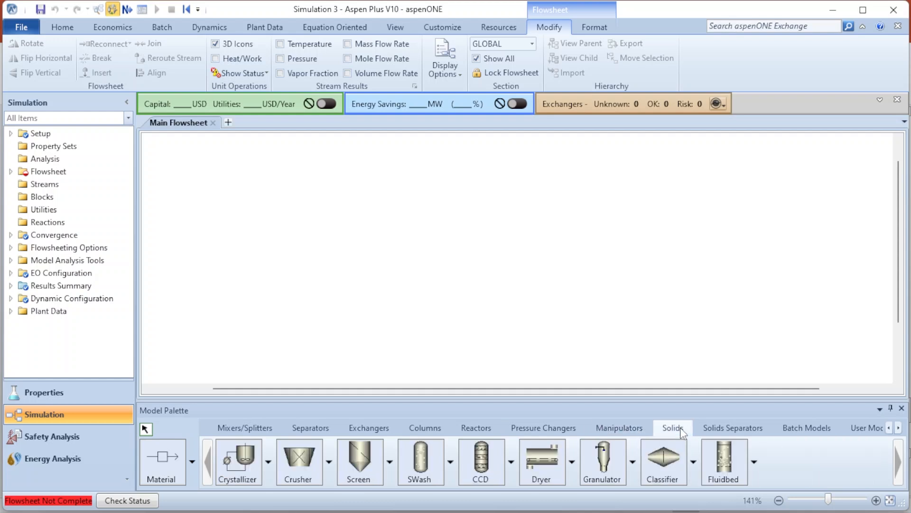
pyautogui.click(717, 430)
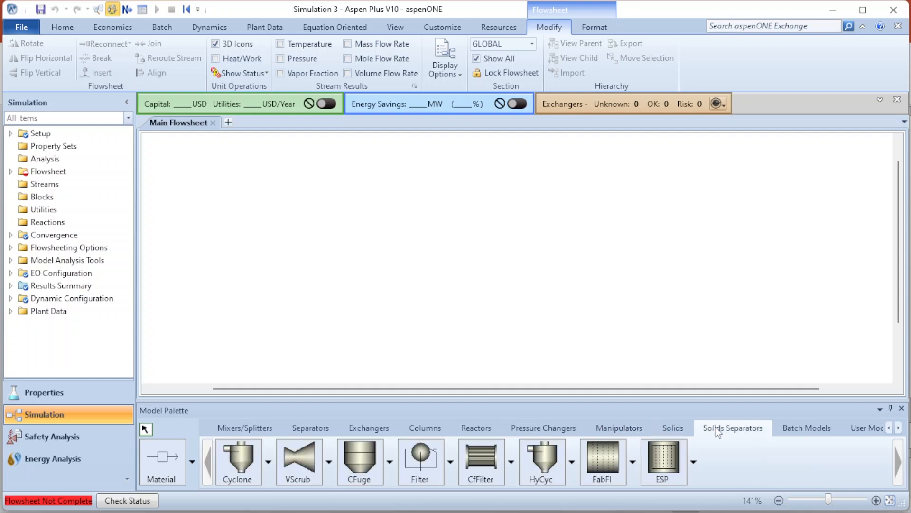
pyautogui.click(813, 427)
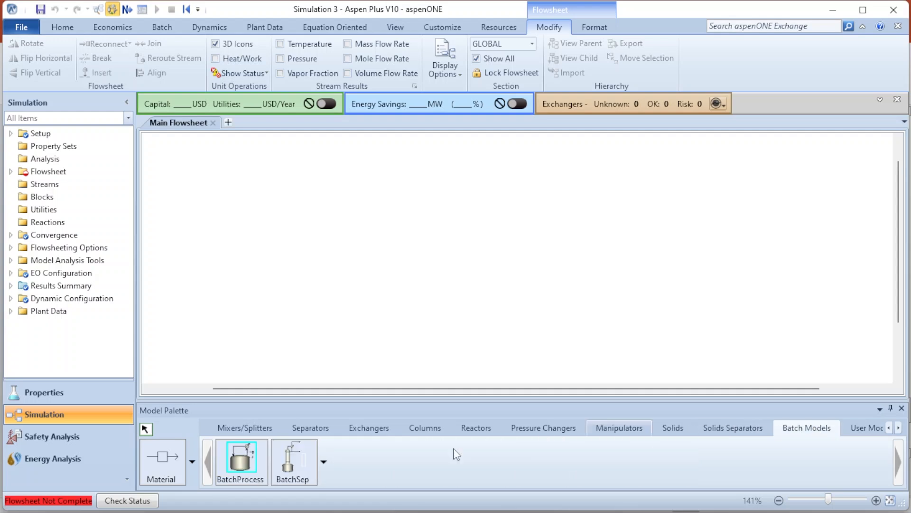
pyautogui.click(245, 430)
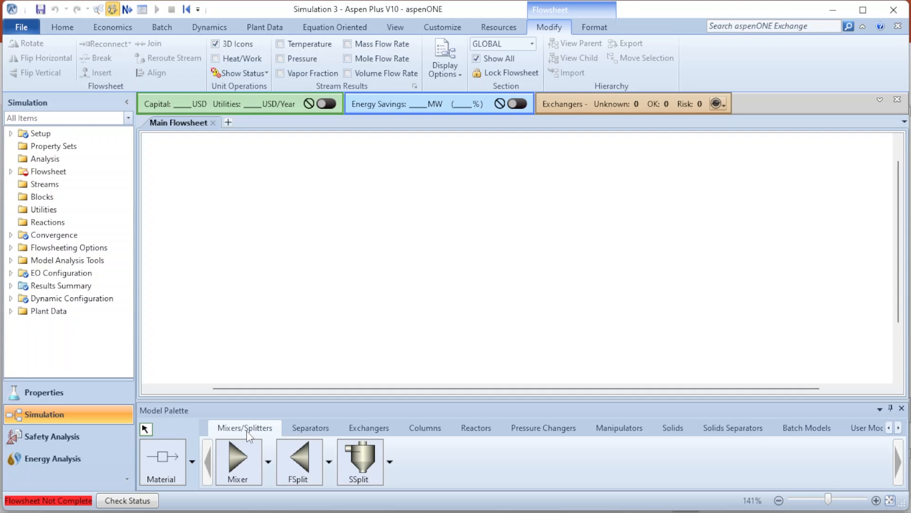
# Step: Draw a horizontal material stream named BASE on the left part of the flowsheet
pyautogui.click(166, 464)
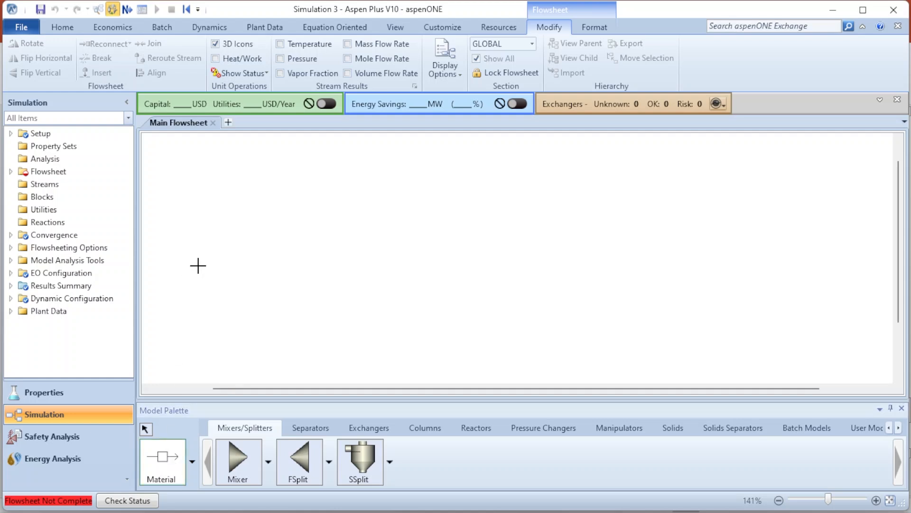
pyautogui.rightClick(200, 268)
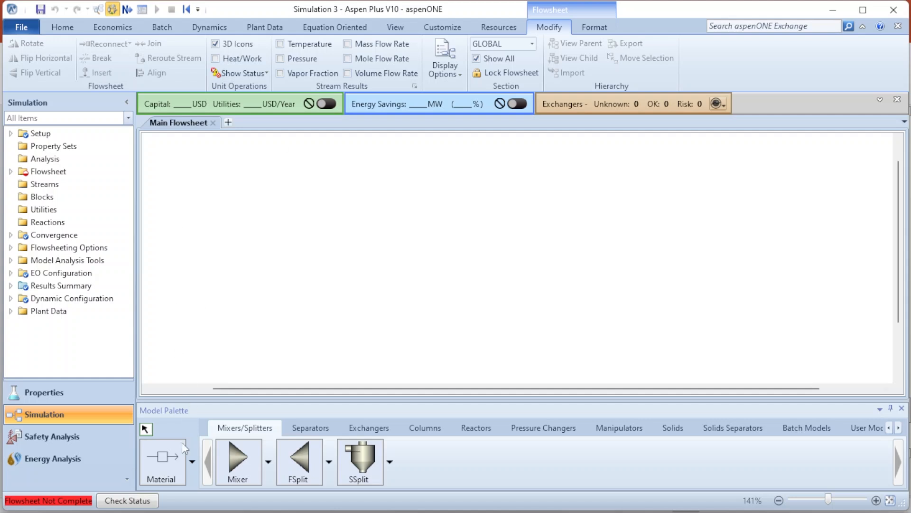
pyautogui.click(170, 463)
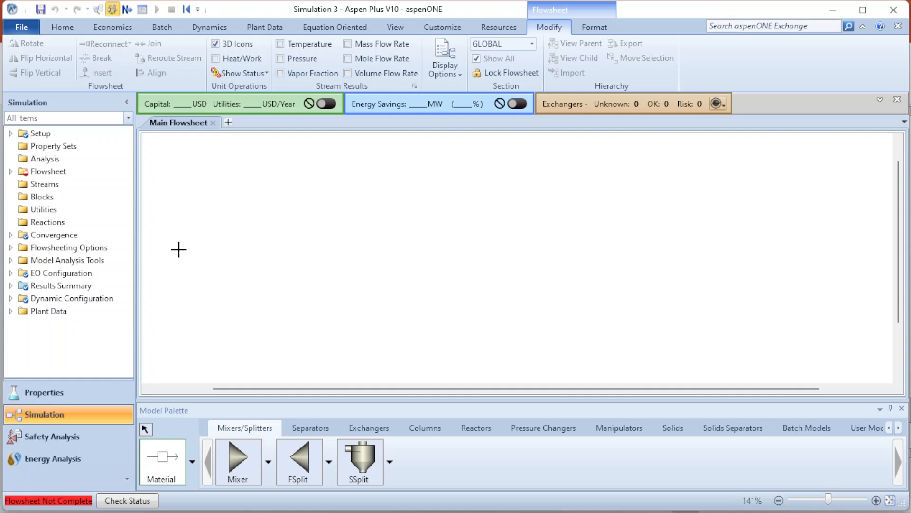
pyautogui.click(177, 249)
pyautogui.click(304, 249)
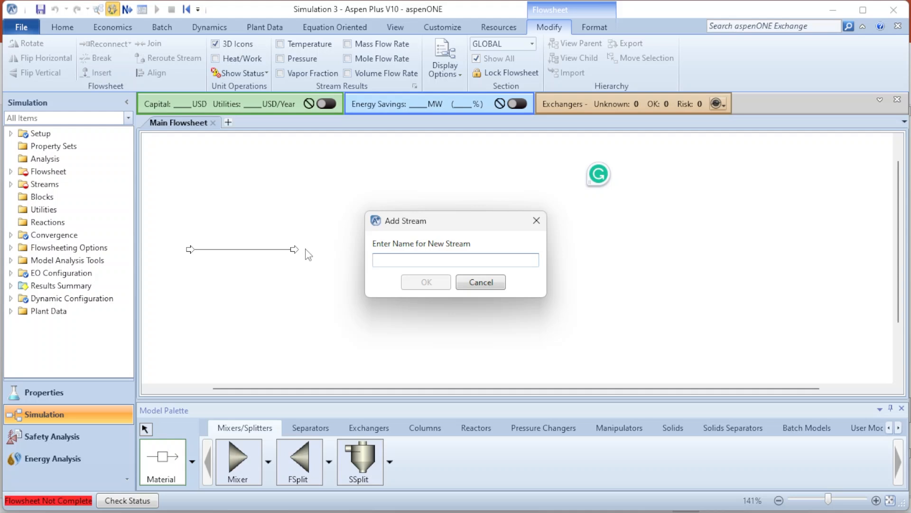
pyautogui.write('BASE')
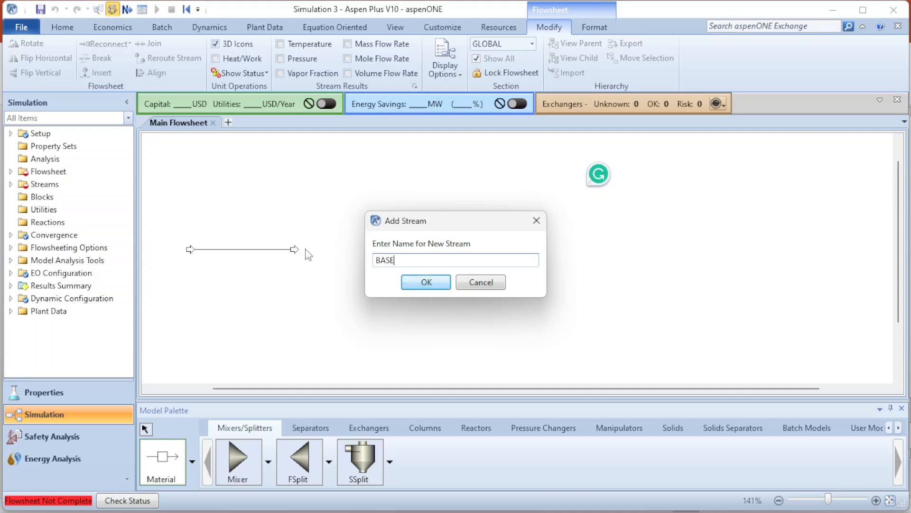
pyautogui.press('Return')
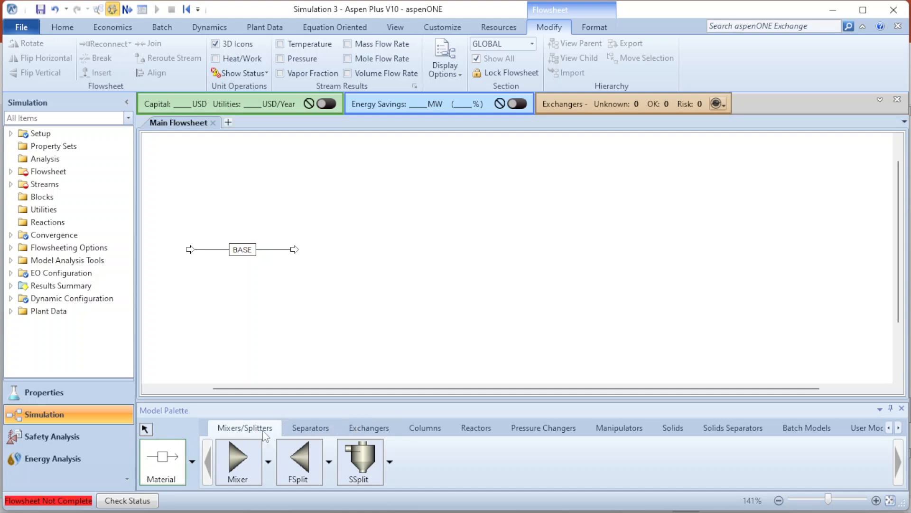
# Step: Place a Mixer block with the tank-shaped icon beyond the BASE stream's outlet end and name it BEAKER
pyautogui.click(268, 461)
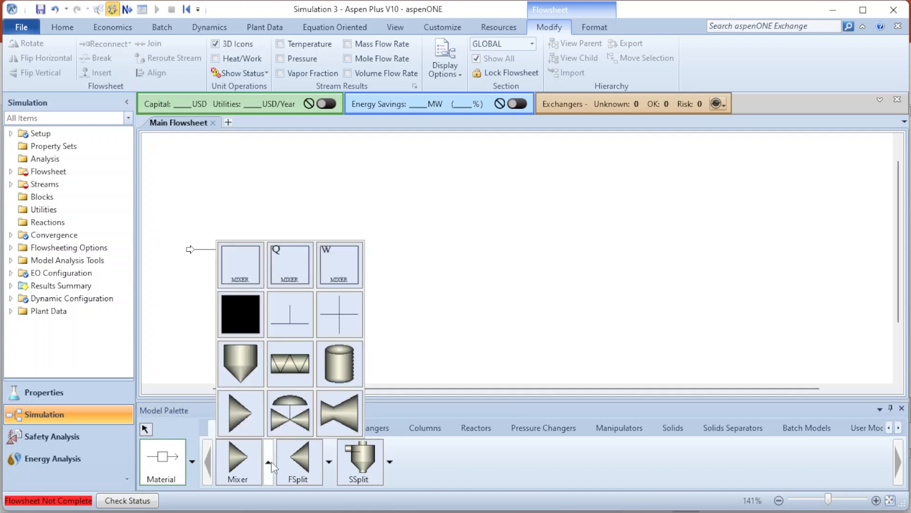
pyautogui.click(346, 357)
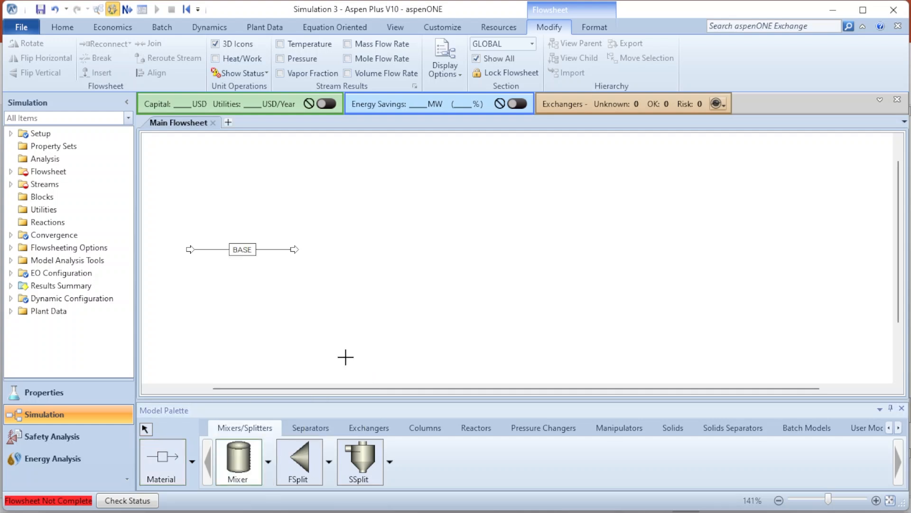
pyautogui.click(416, 244)
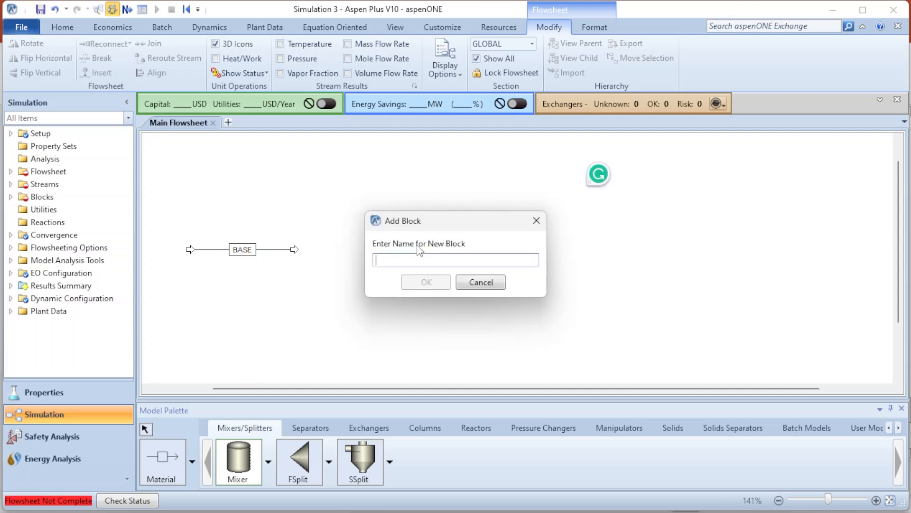
pyautogui.write('BEA')
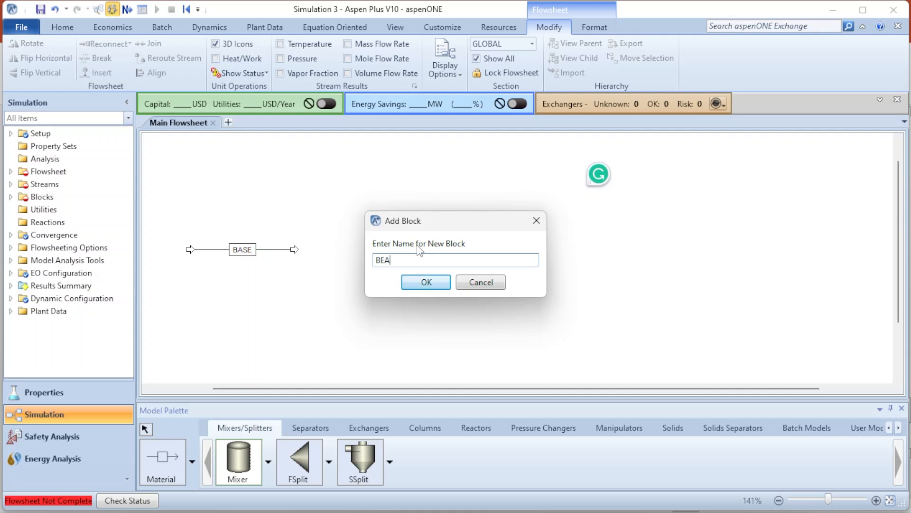
pyautogui.write('KER')
pyautogui.click(428, 282)
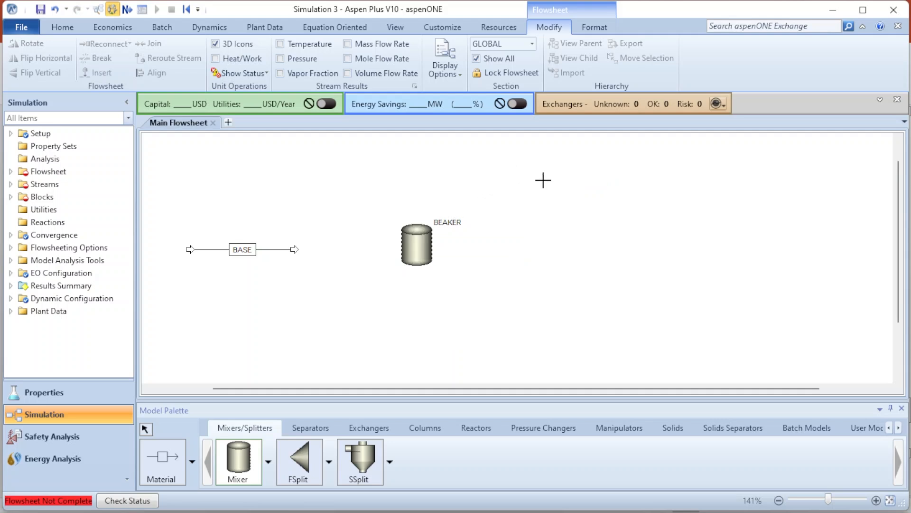
# Step: Place another tank-shaped Mixer block named D to the right of BEAKER and end block insertion
pyautogui.click(587, 231)
pyautogui.write('D')
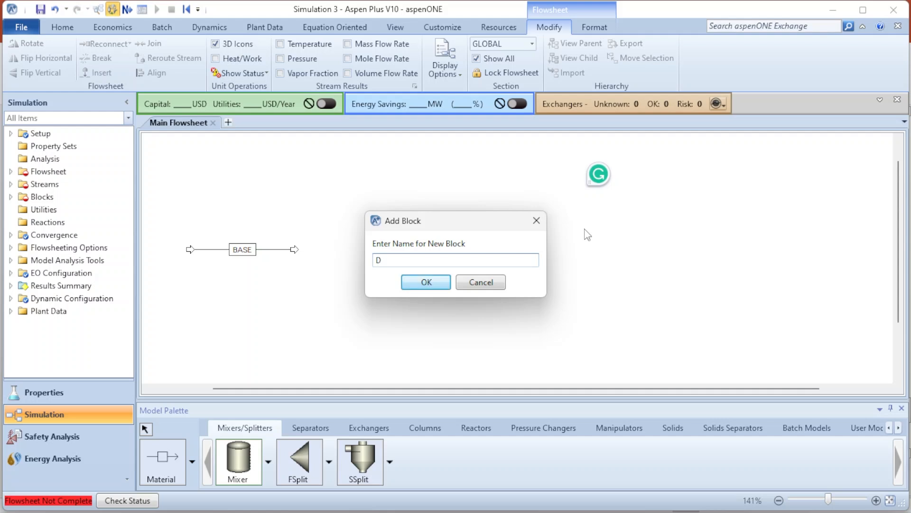
pyautogui.press('Return')
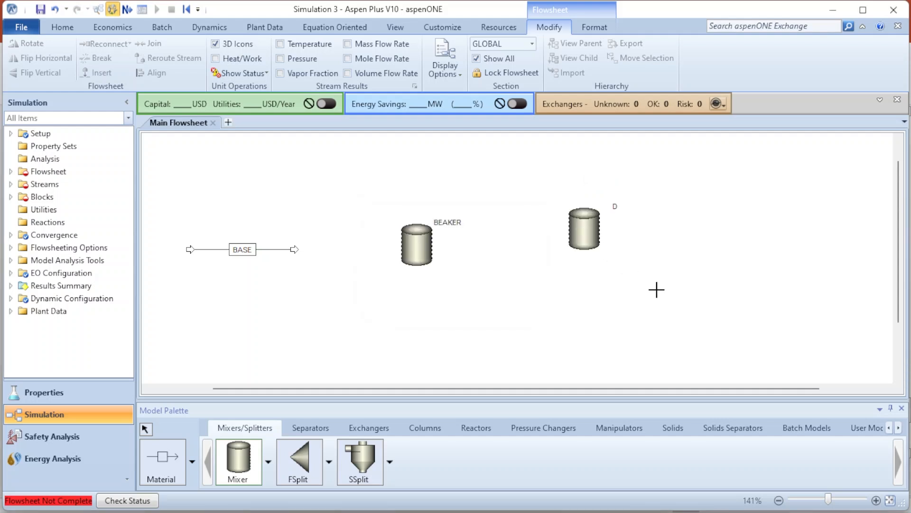
pyautogui.click(149, 429)
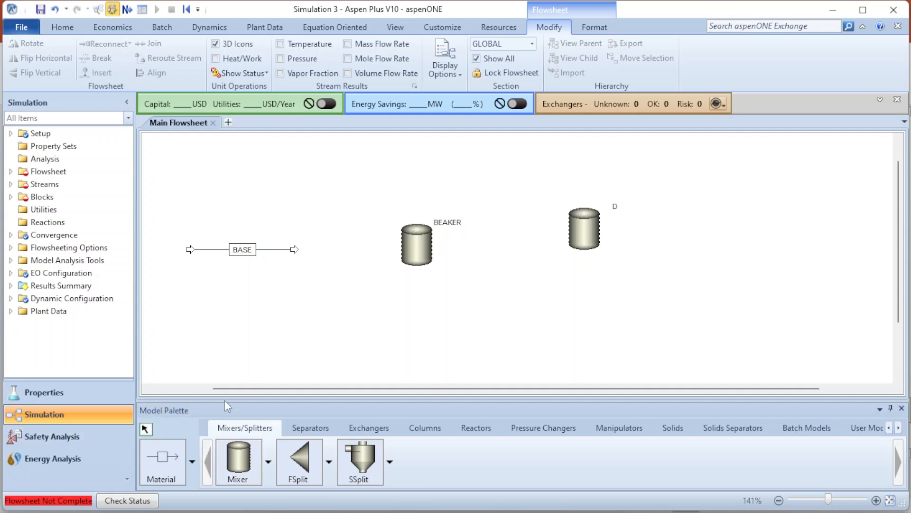
pyautogui.click(164, 480)
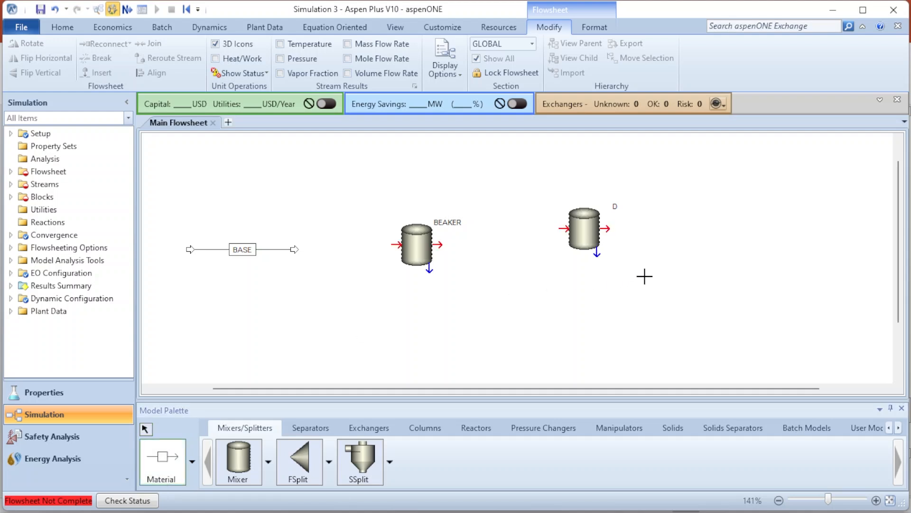
pyautogui.rightClick(688, 270)
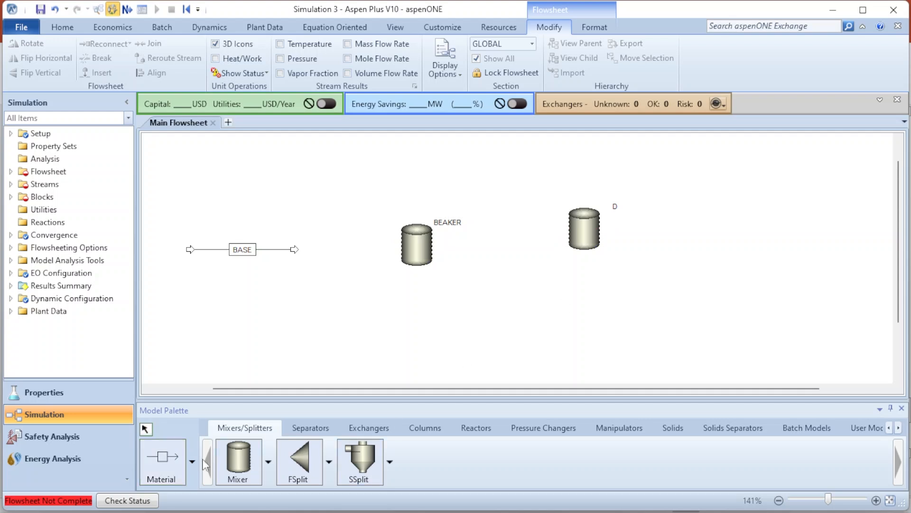
pyautogui.click(160, 465)
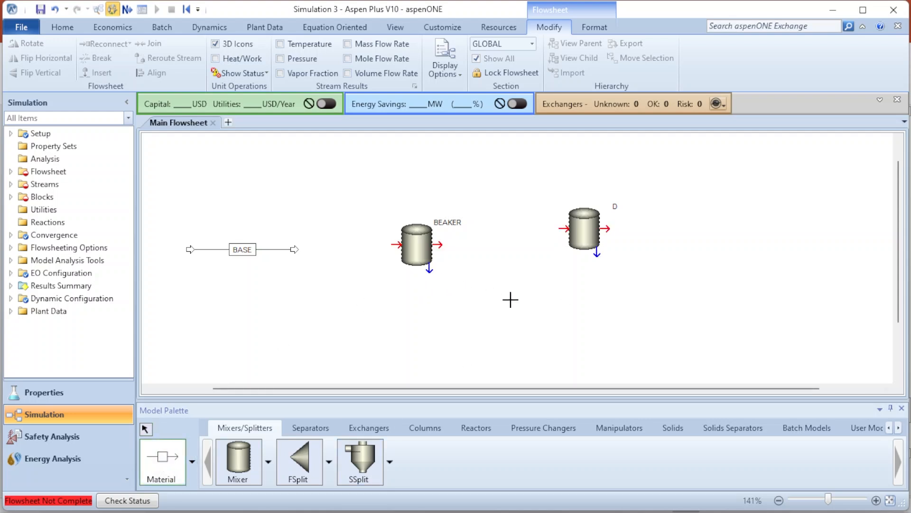
pyautogui.rightClick(559, 310)
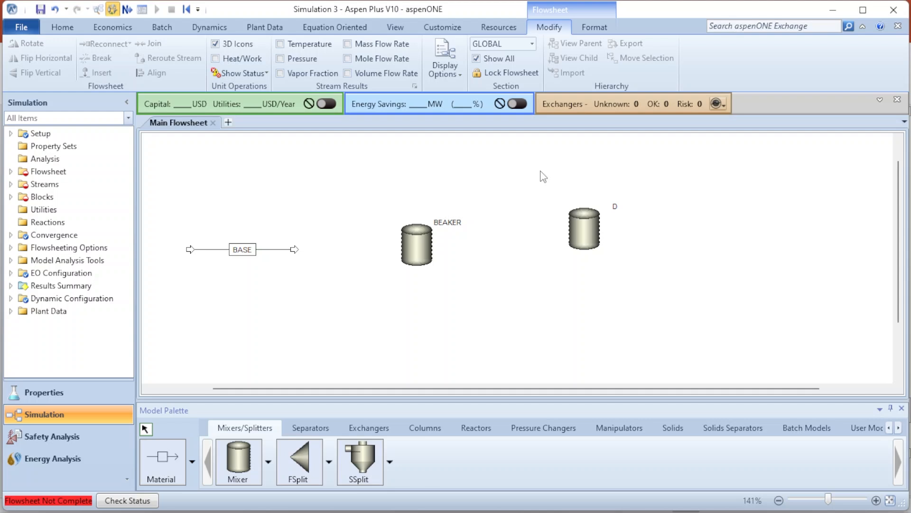
# Step: Delete block D from the flowsheet
pyautogui.moveTo(547, 186); pyautogui.dragTo(683, 288)
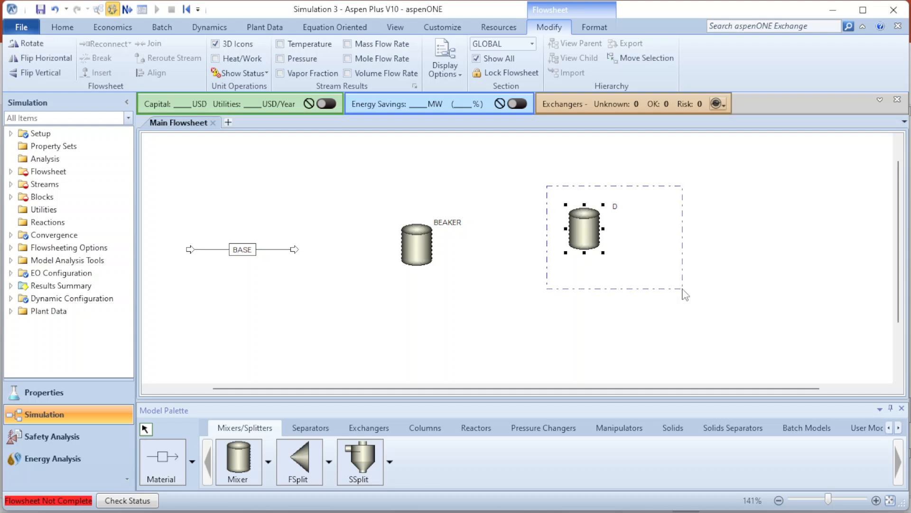
pyautogui.click(648, 254)
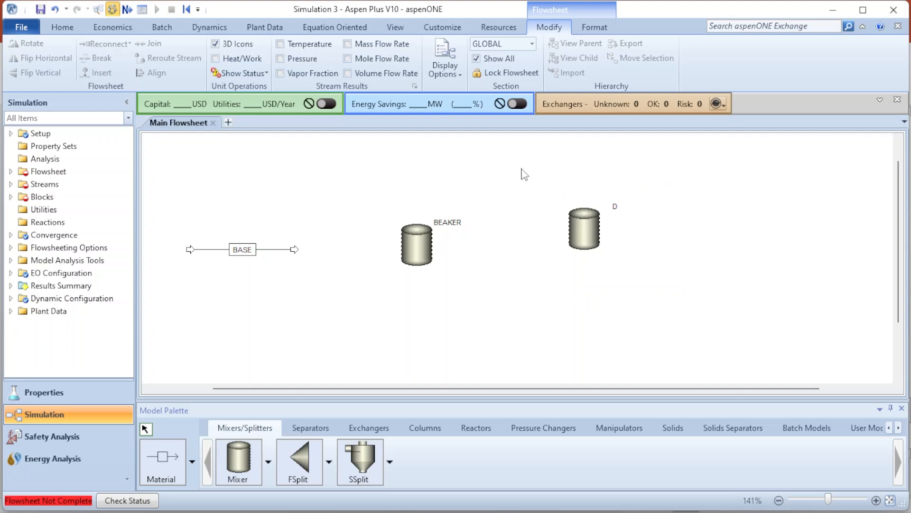
pyautogui.moveTo(522, 170); pyautogui.dragTo(674, 301)
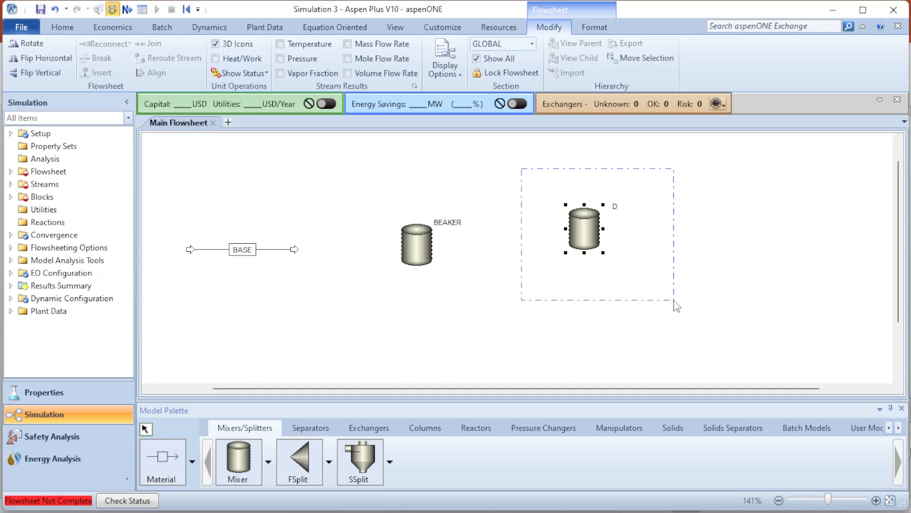
pyautogui.press('Delete')
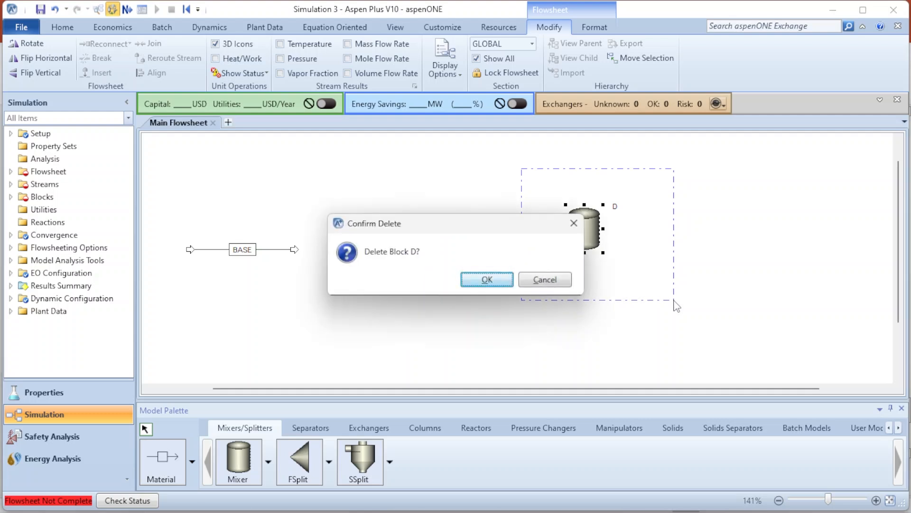
pyautogui.press('Return')
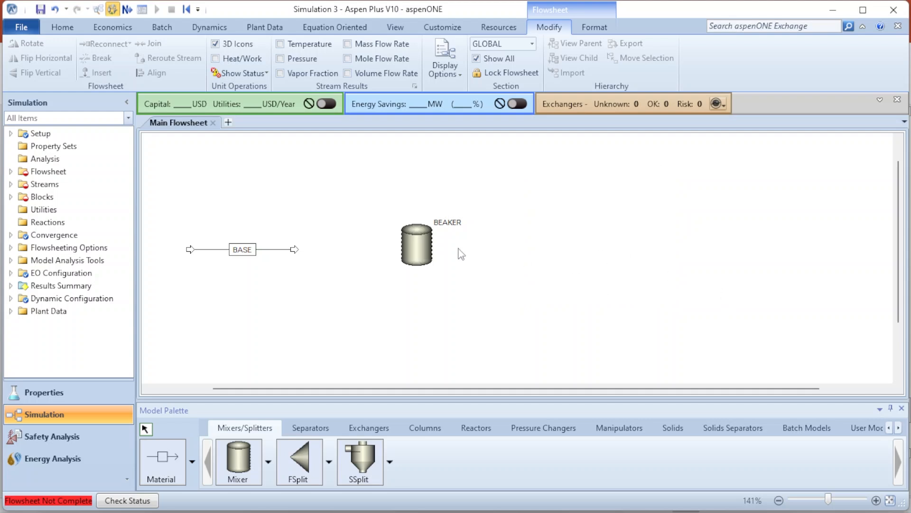
# Step: Enlarge the BEAKER block's icon to about three times its size and shift it slightly down and to the right
pyautogui.click(431, 253)
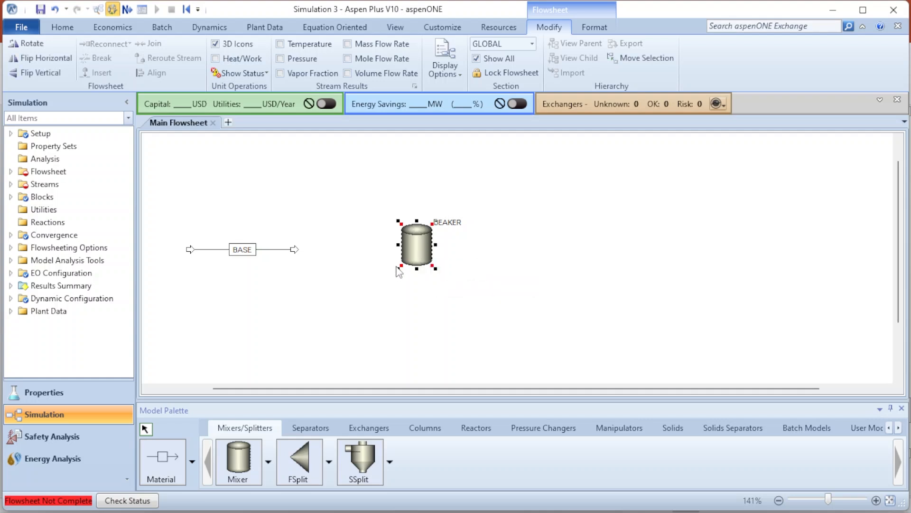
pyautogui.click(609, 254)
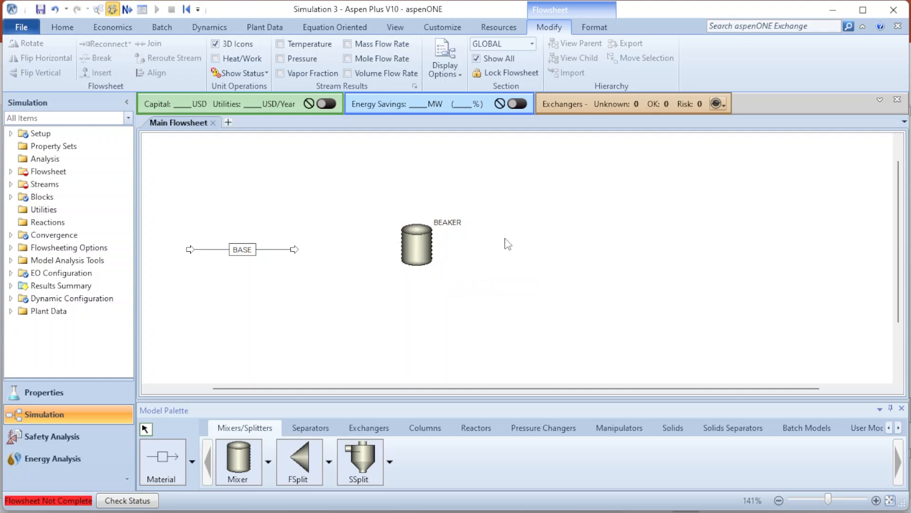
pyautogui.click(414, 265)
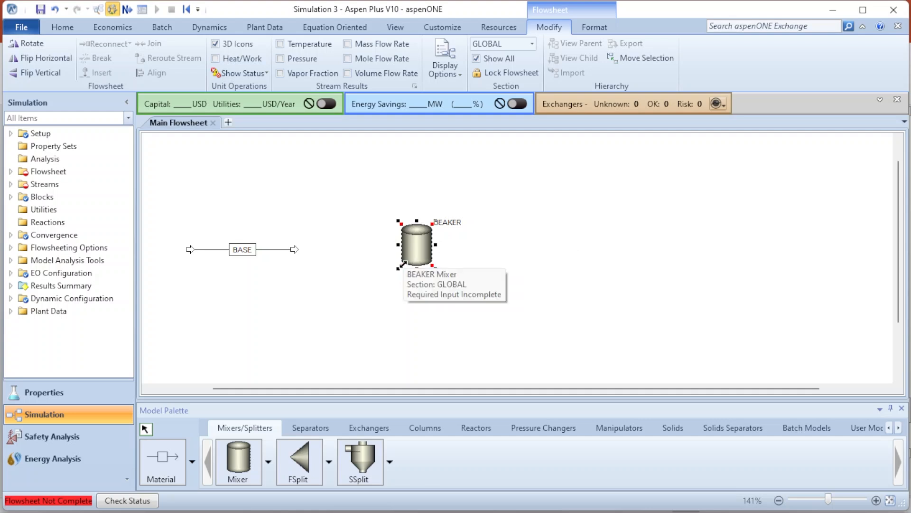
pyautogui.moveTo(402, 264); pyautogui.dragTo(371, 308)
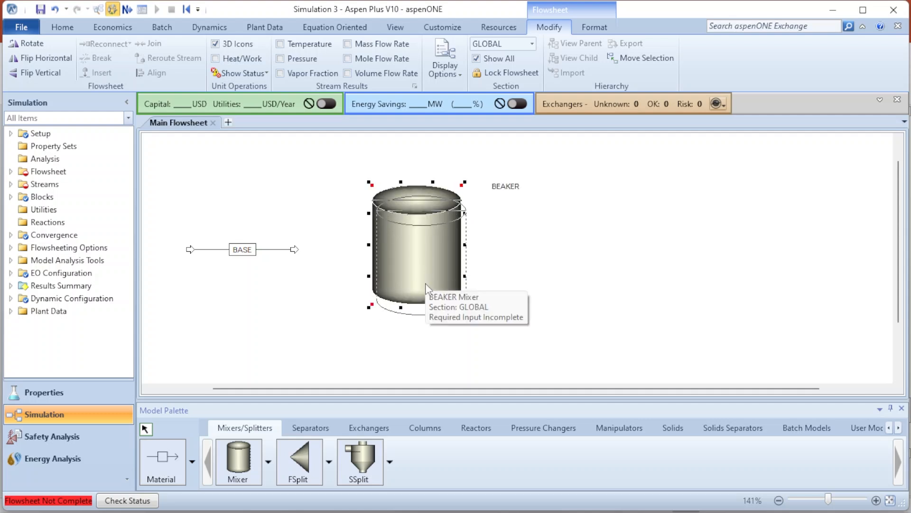
pyautogui.moveTo(421, 274); pyautogui.dragTo(427, 284)
# Step: Move the BEAKER block's name label from beside the tank onto the middle of its icon
pyautogui.click(519, 202)
pyautogui.click(513, 197)
pyautogui.click(517, 200)
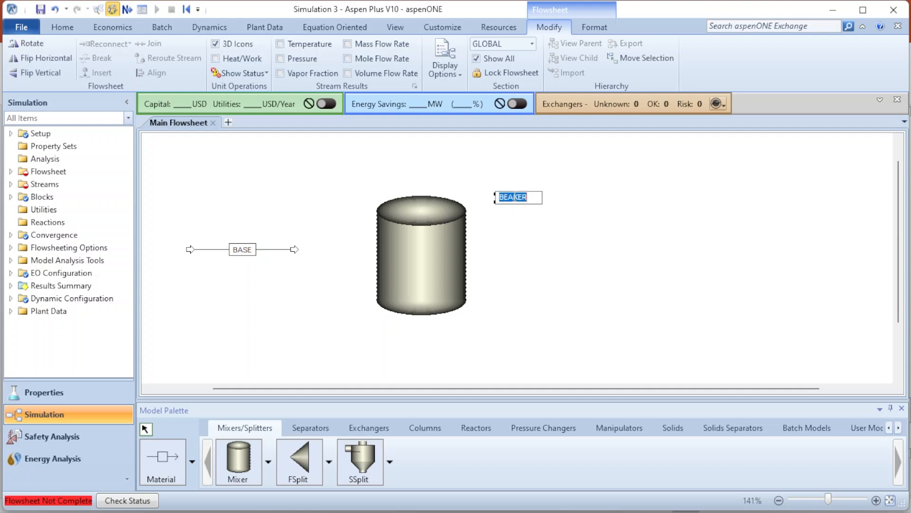
pyautogui.click(608, 203)
pyautogui.click(525, 199)
pyautogui.moveTo(524, 200); pyautogui.dragTo(431, 268)
pyautogui.click(617, 221)
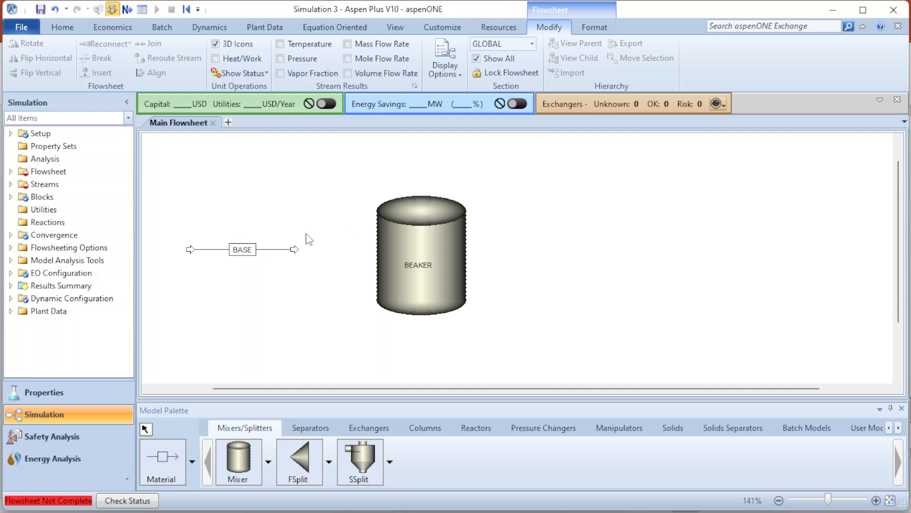
# Step: Reconnect the BASE stream's destination to the BEAKER block's required feed port
pyautogui.click(290, 251)
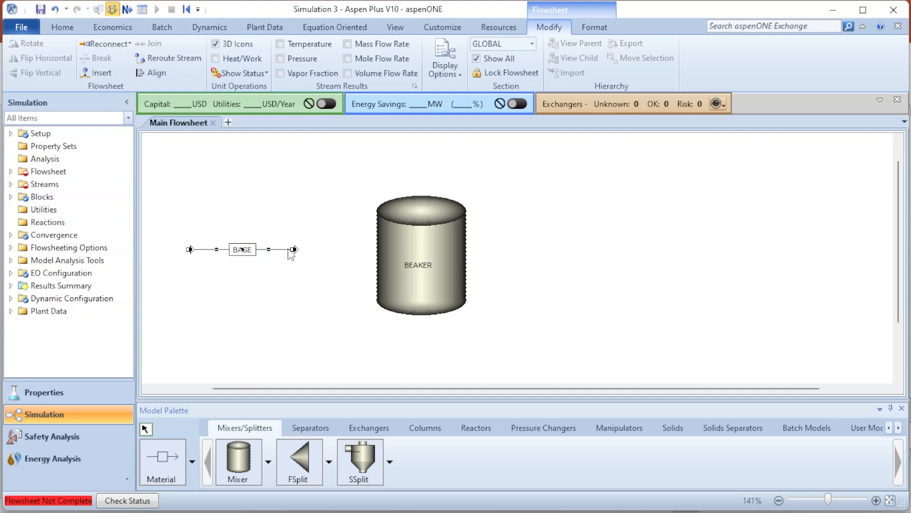
pyautogui.rightClick(289, 251)
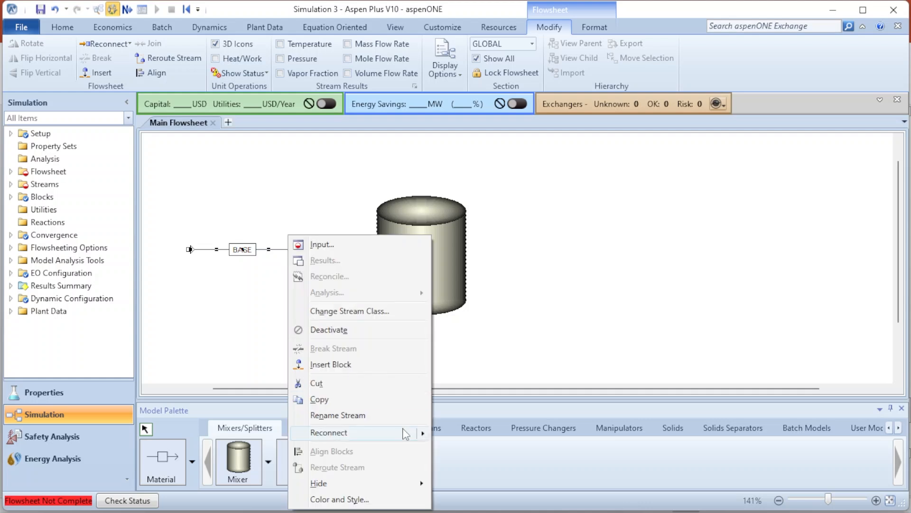
pyautogui.moveTo(411, 436)
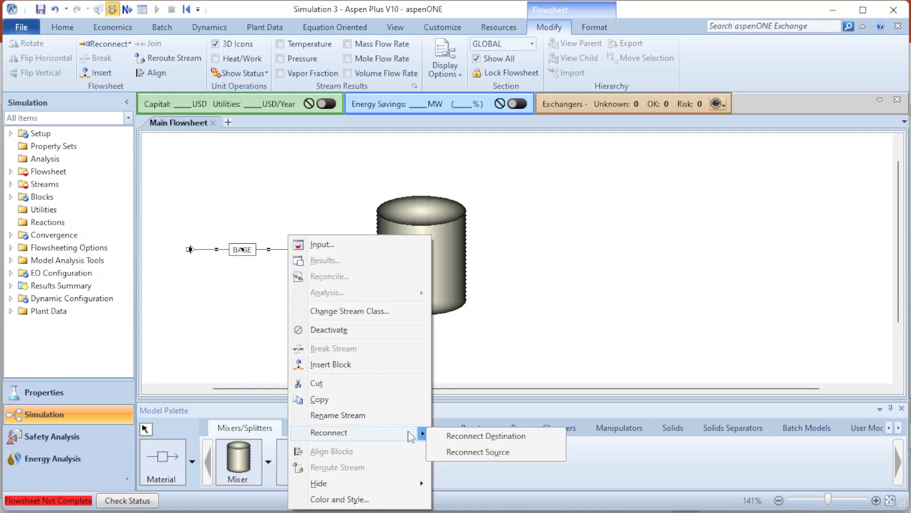
pyautogui.click(470, 436)
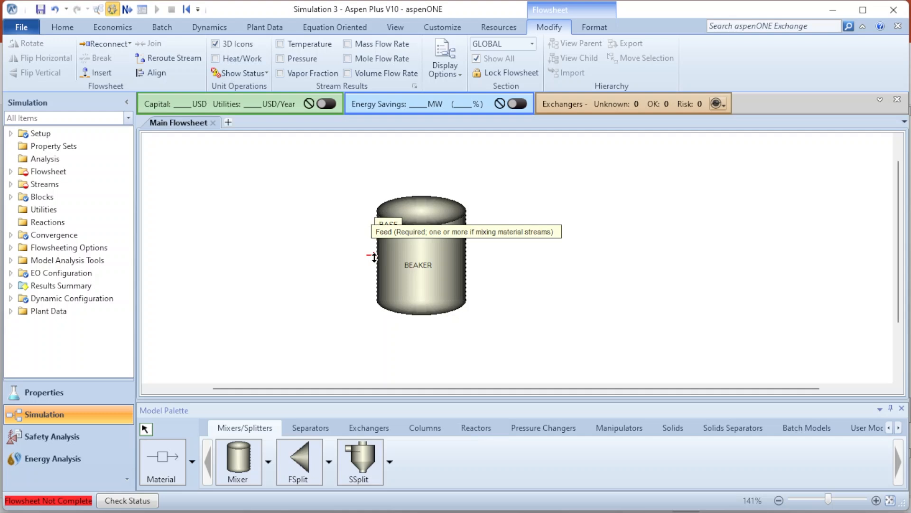
pyautogui.click(370, 255)
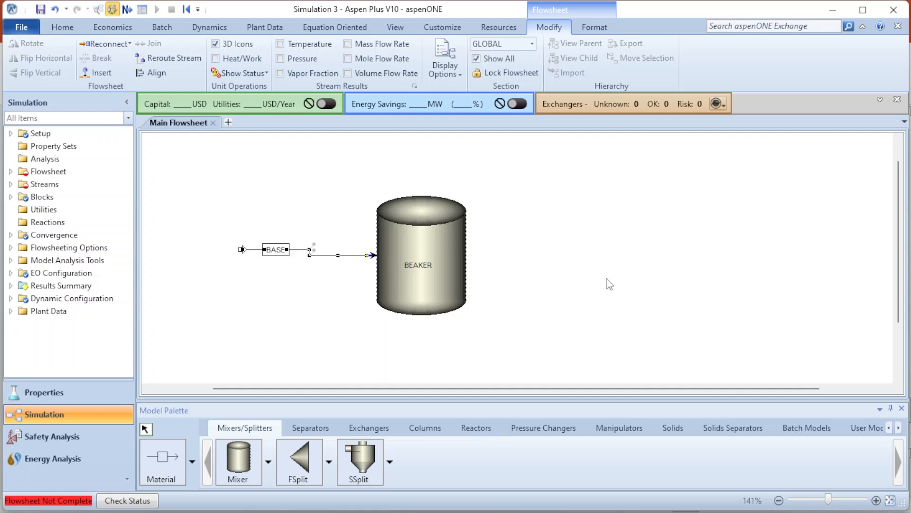
# Step: Add a material stream named SOLUTION running from BEAKER's required outlet port to the right, and end stream insertion
pyautogui.click(172, 457)
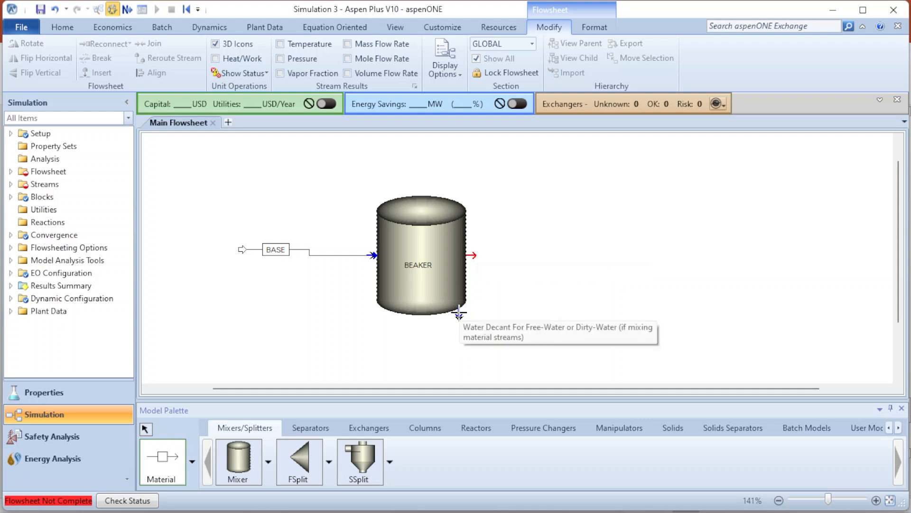
pyautogui.click(474, 255)
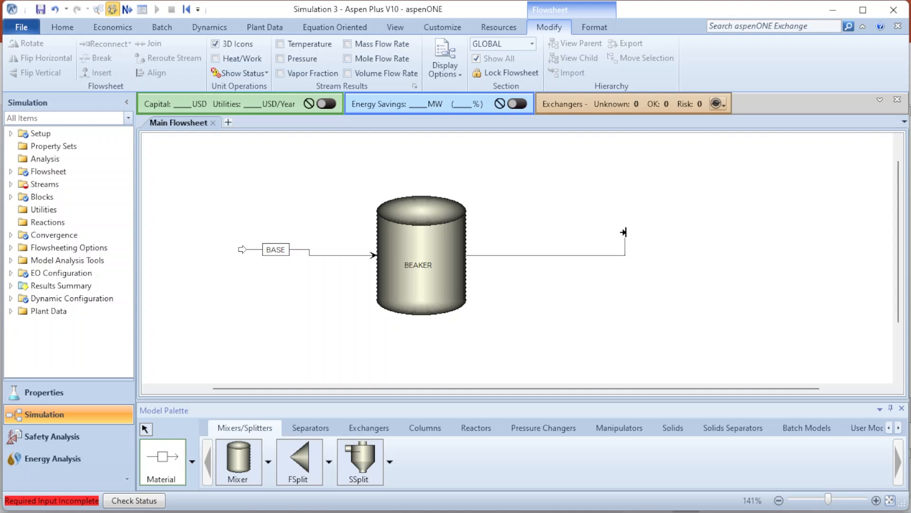
pyautogui.click(651, 255)
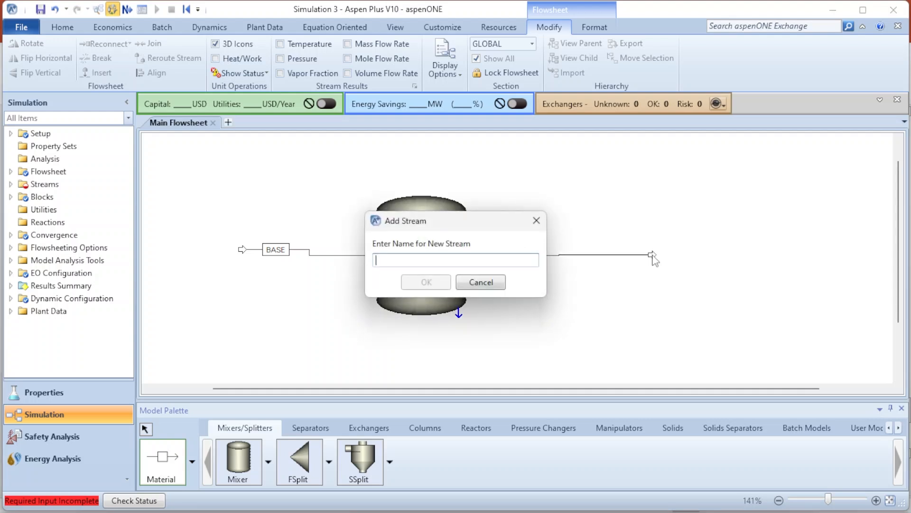
pyautogui.write('SOL')
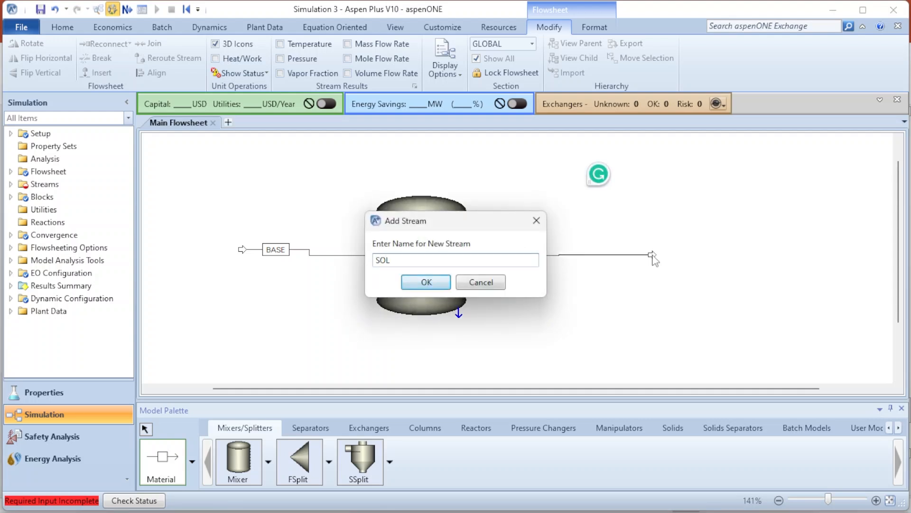
pyautogui.write('UTION')
pyautogui.press('Return')
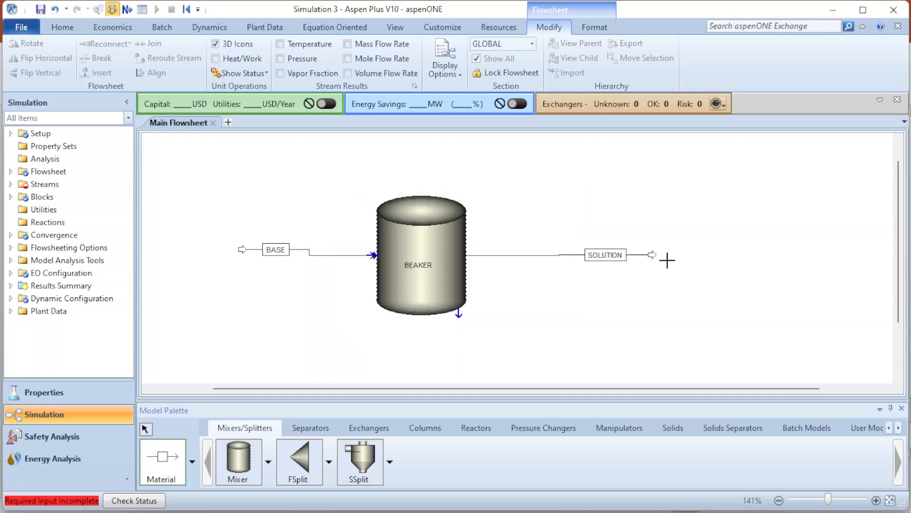
pyautogui.rightClick(736, 247)
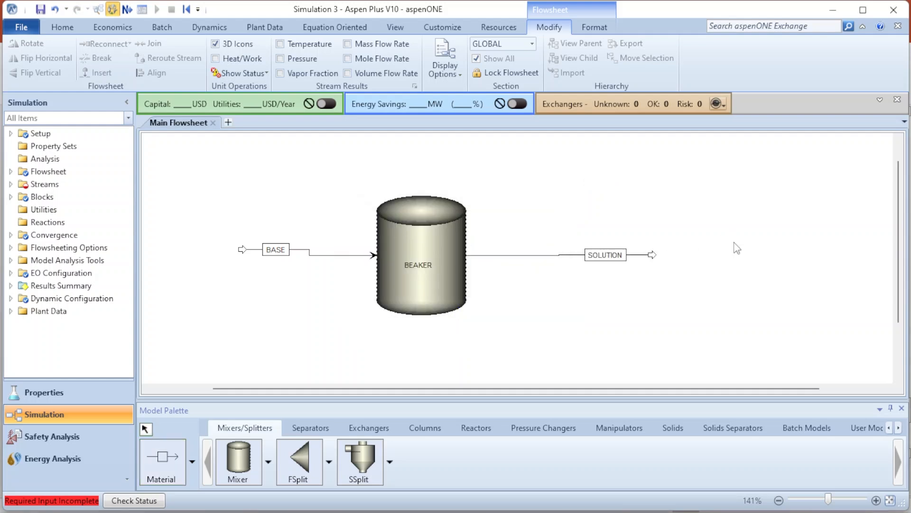
# Step: Add a second material feed stream named WATER entering BEAKER below the BASE stream, and end stream insertion
pyautogui.click(161, 459)
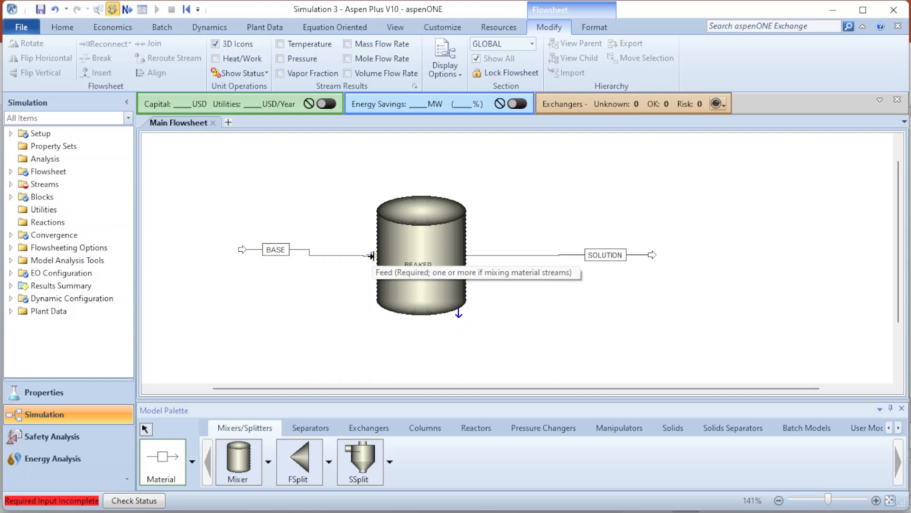
pyautogui.click(375, 278)
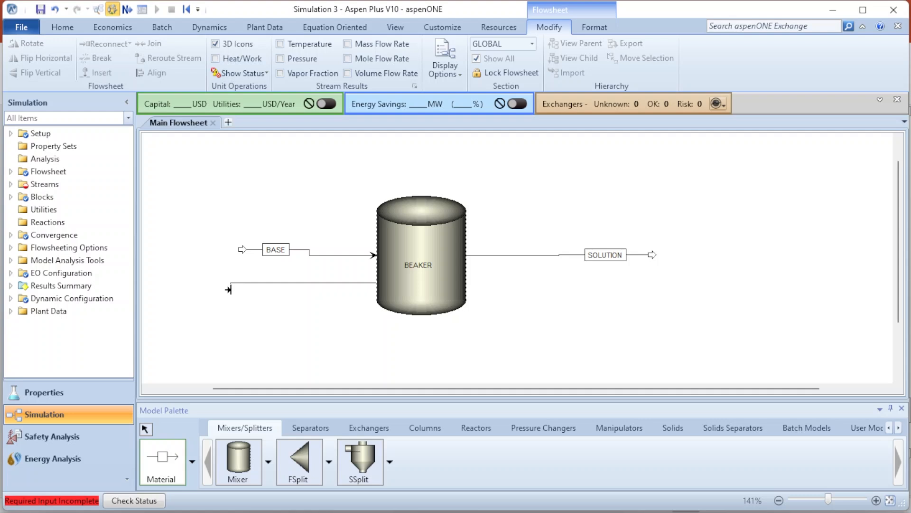
pyautogui.click(228, 289)
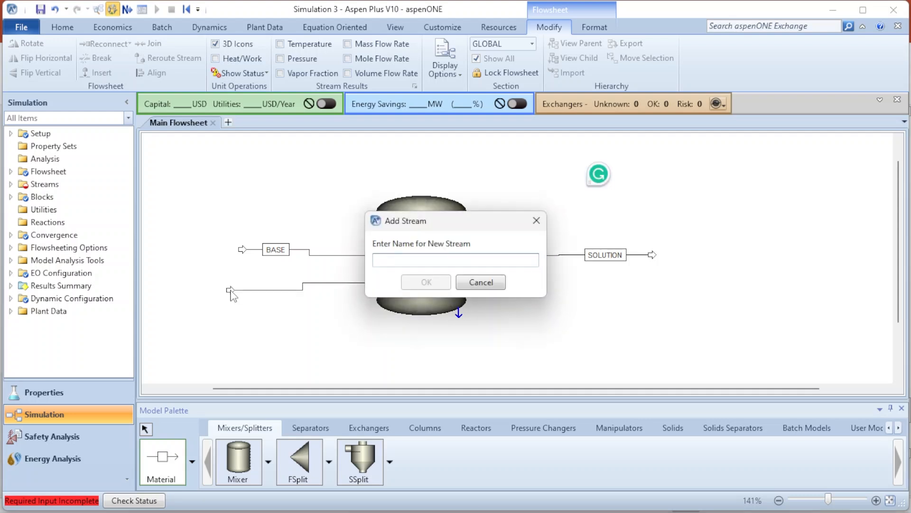
pyautogui.write('WATER')
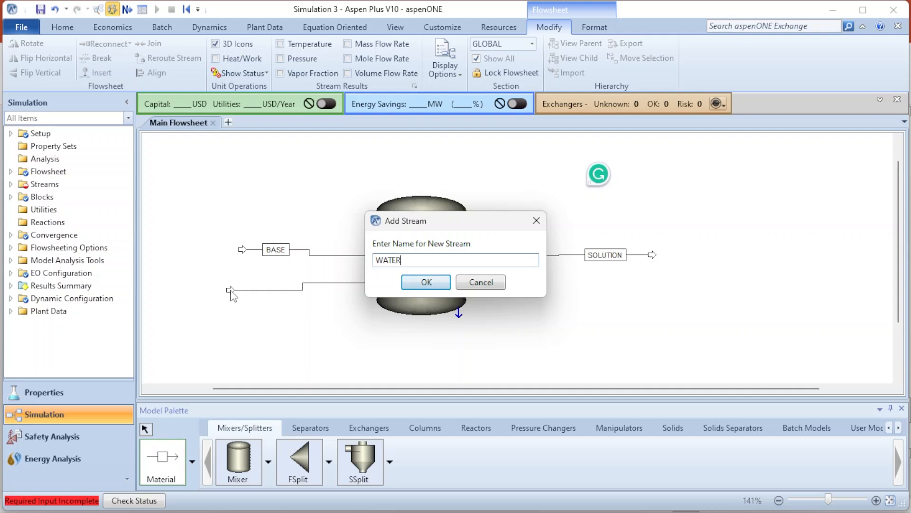
pyautogui.press('Return')
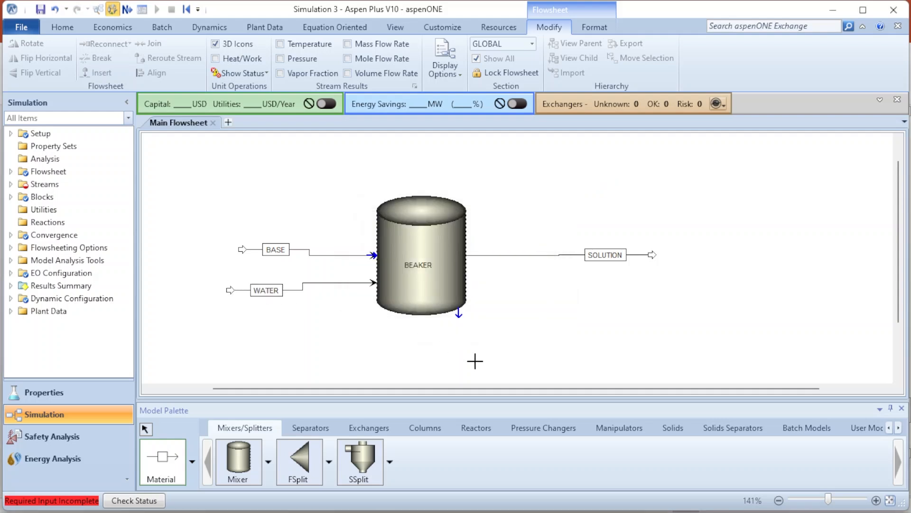
pyautogui.rightClick(477, 363)
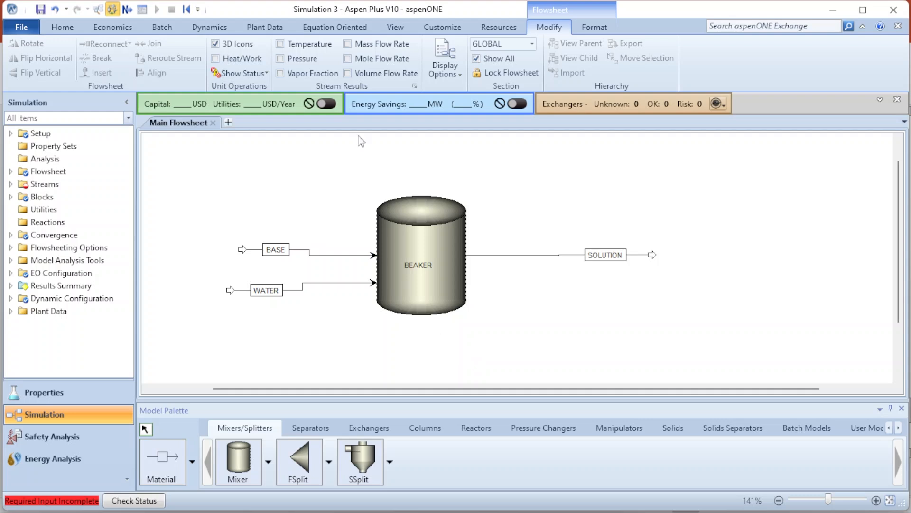
# Step: Switch to PowerPoint to review the Example 1 feed flow rates, temperature and pressure, and return to Aspen Plus
pyautogui.moveTo(383, 498)
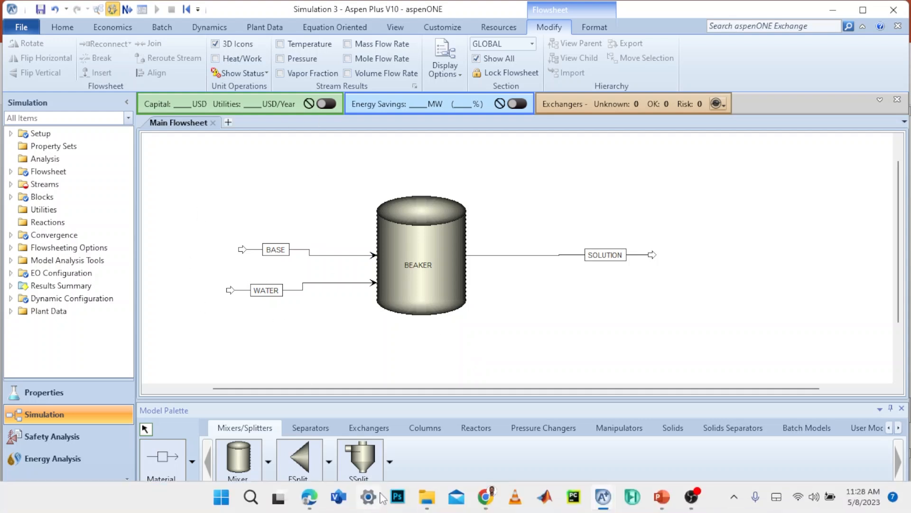
pyautogui.click(663, 504)
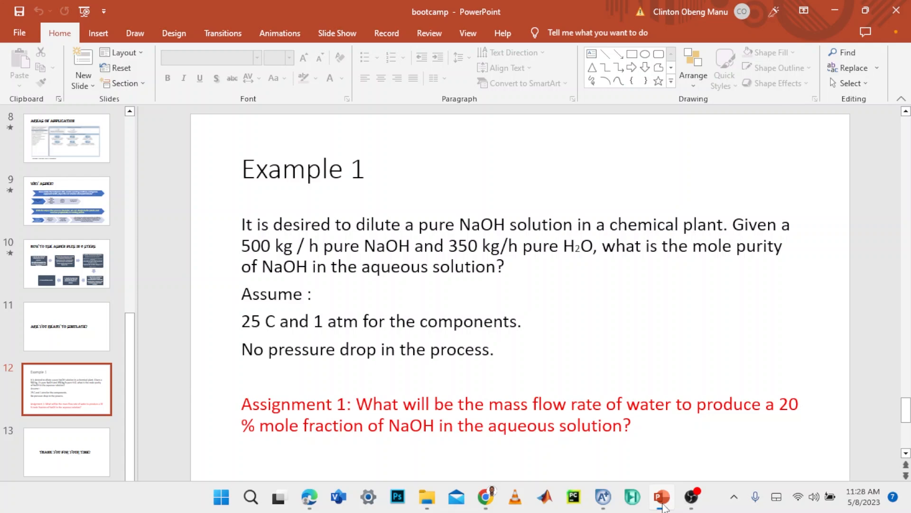
pyautogui.click(661, 503)
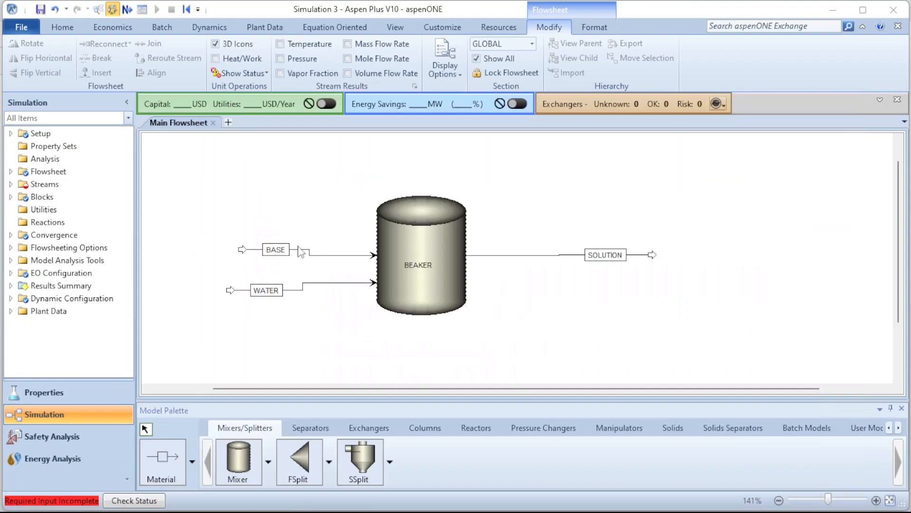
pyautogui.moveTo(731, 509)
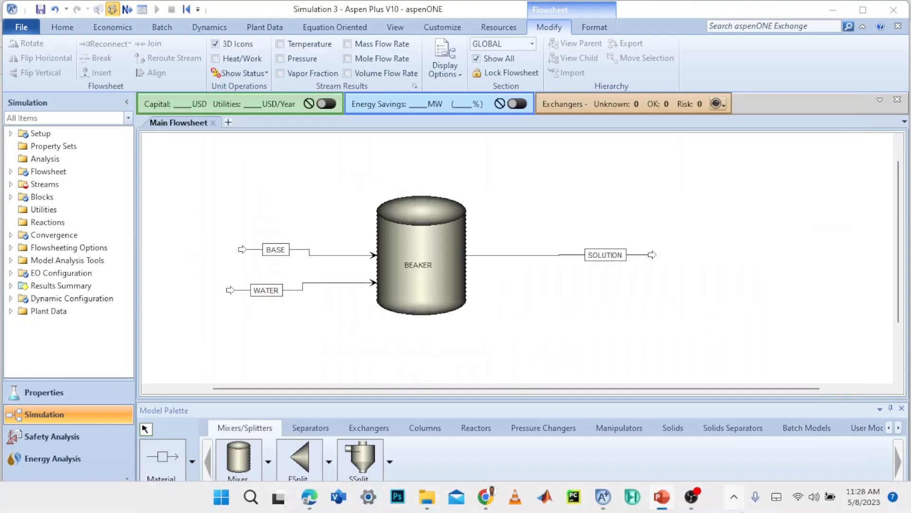
pyautogui.click(662, 497)
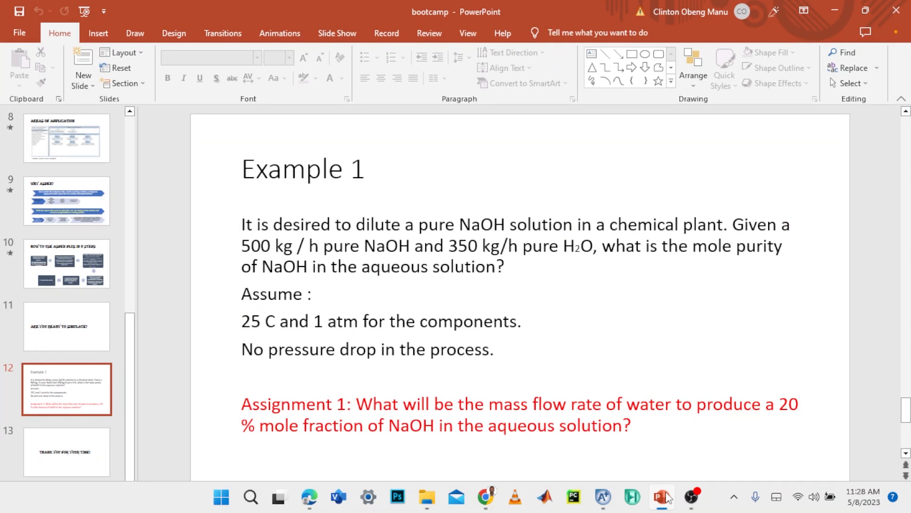
pyautogui.click(667, 497)
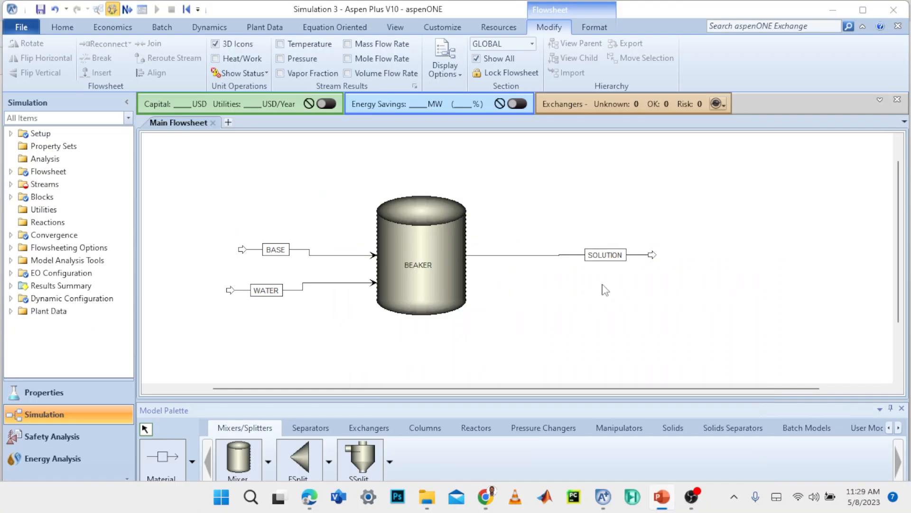
# Step: Advance to the next required input and set the BASE stream's temperature to 25 C and pressure to 1 atm
pyautogui.click(126, 9)
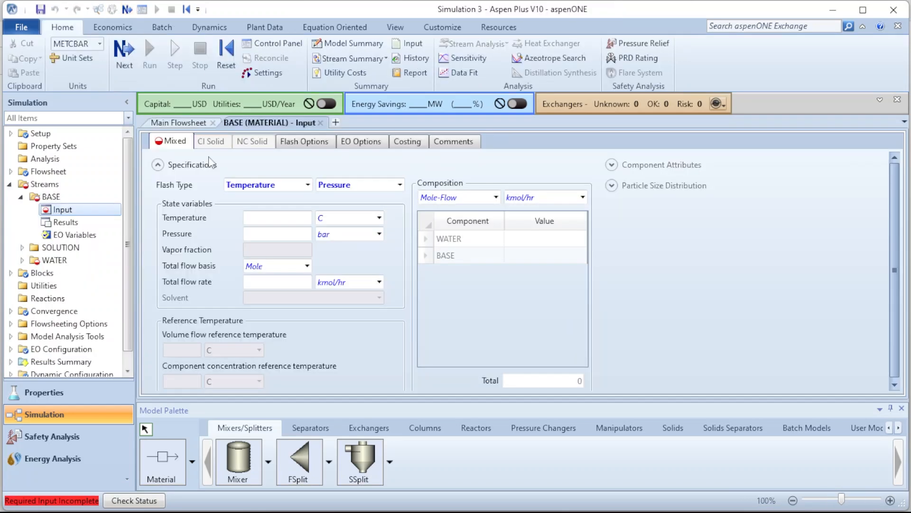
pyautogui.click(294, 219)
pyautogui.write('25')
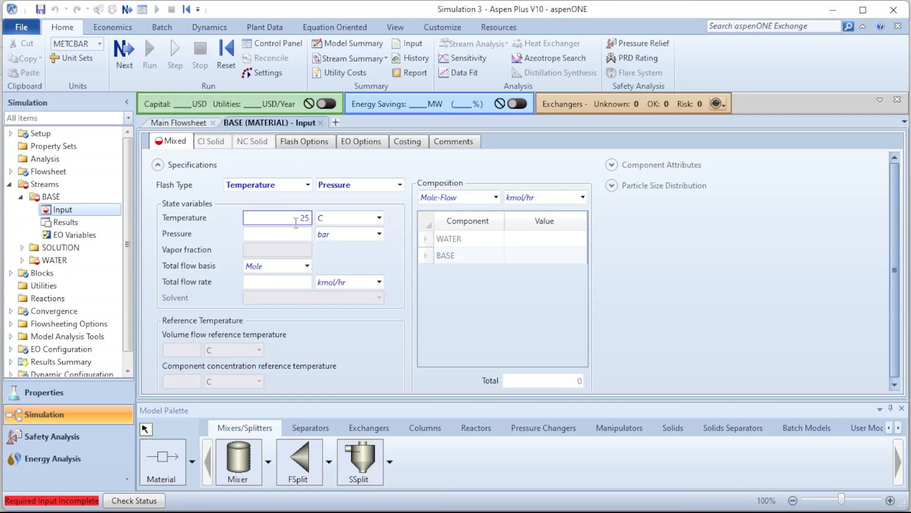
pyautogui.click(305, 233)
pyautogui.write('1')
pyautogui.press('Tab')
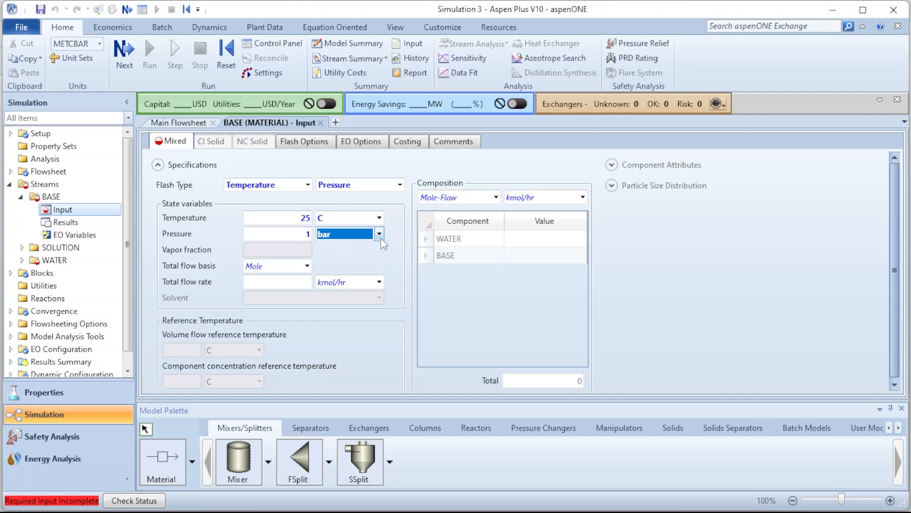
pyautogui.click(379, 234)
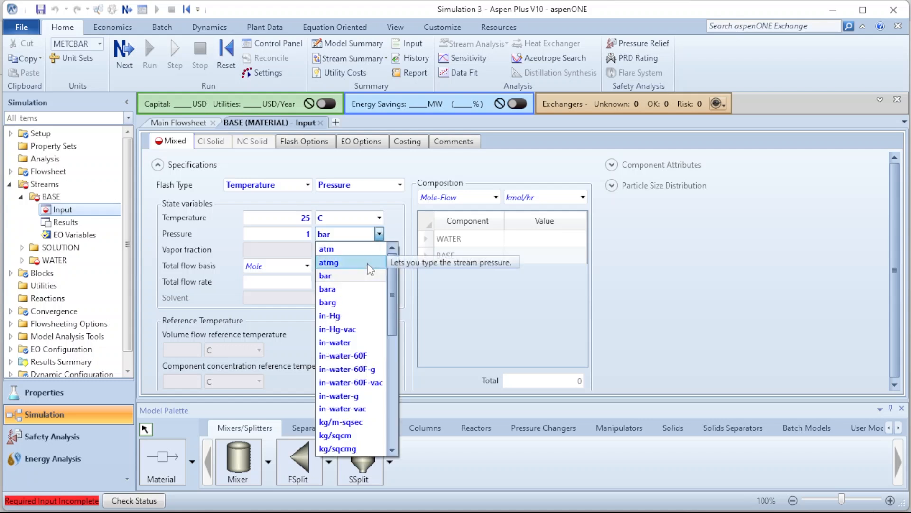
pyautogui.click(367, 251)
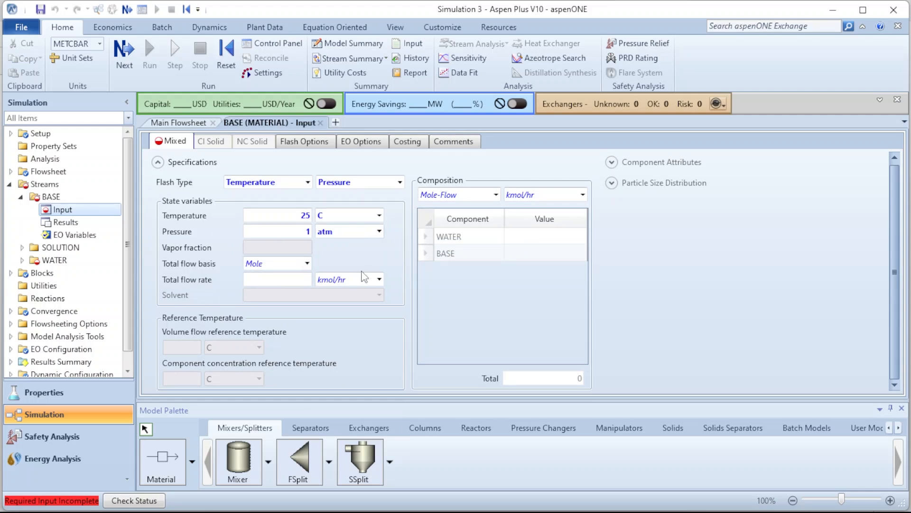
# Step: Set the BASE stream's total flow to 500 kg/hr on a Mass basis and its composition basis to Mole-Frac
pyautogui.click(308, 263)
pyautogui.click(285, 277)
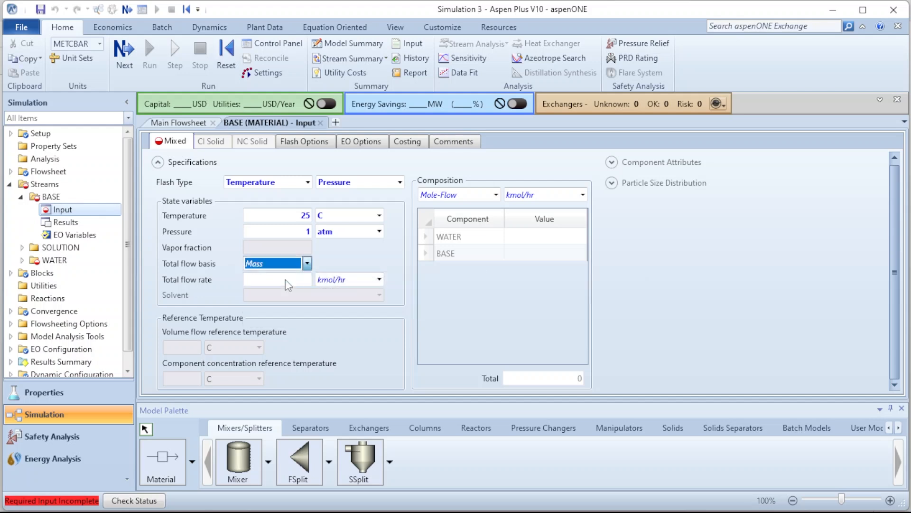
pyautogui.click(304, 279)
pyautogui.write('500')
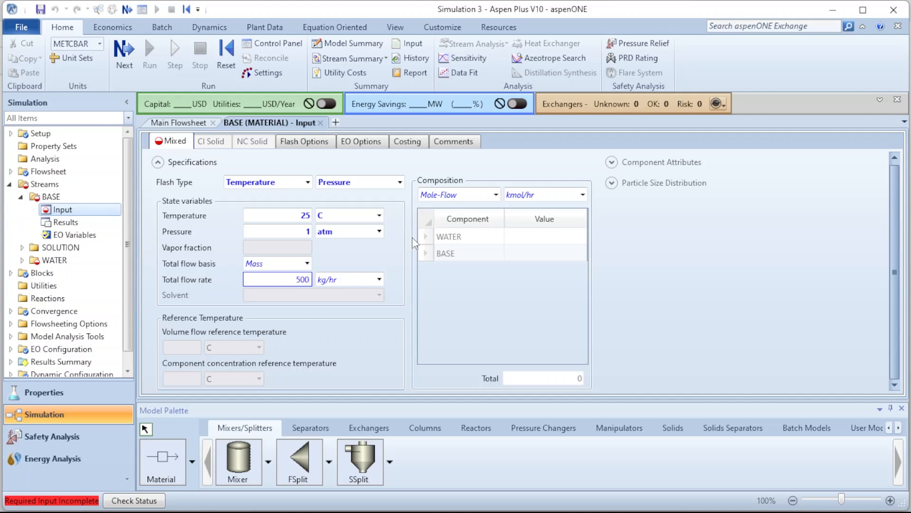
pyautogui.click(406, 251)
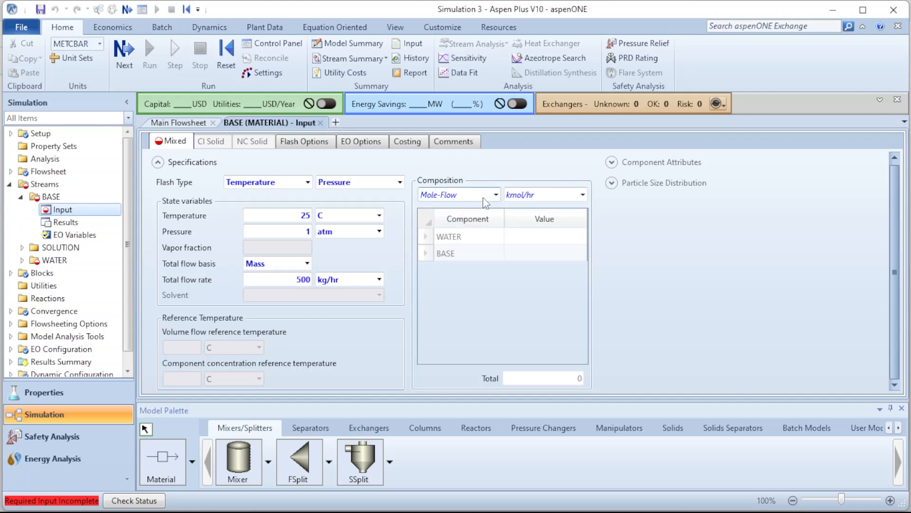
pyautogui.click(496, 195)
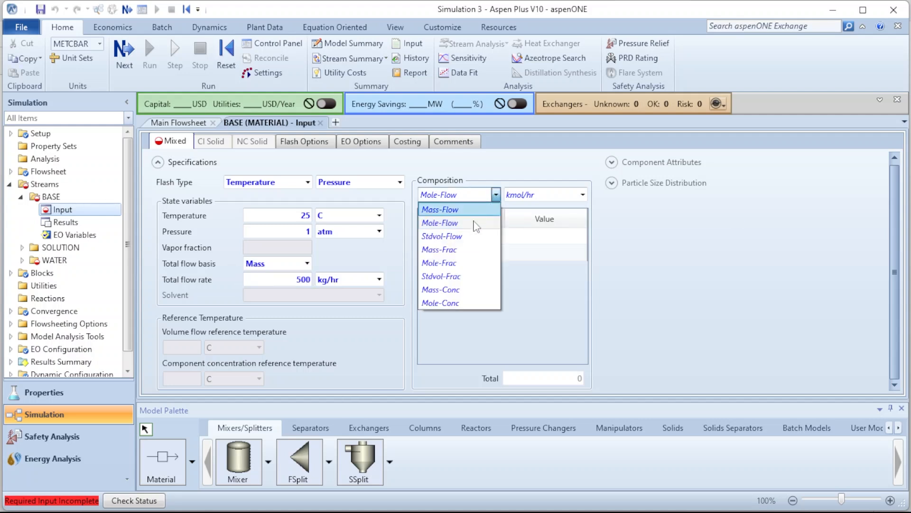
pyautogui.click(467, 263)
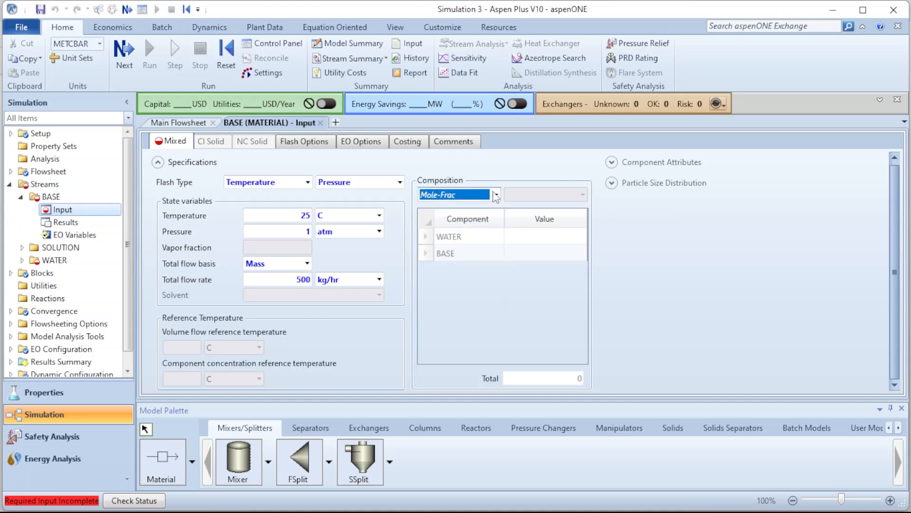
# Step: Set the BASE component's mole fraction to 1 in the BASE stream's composition
pyautogui.click(555, 254)
pyautogui.write('1')
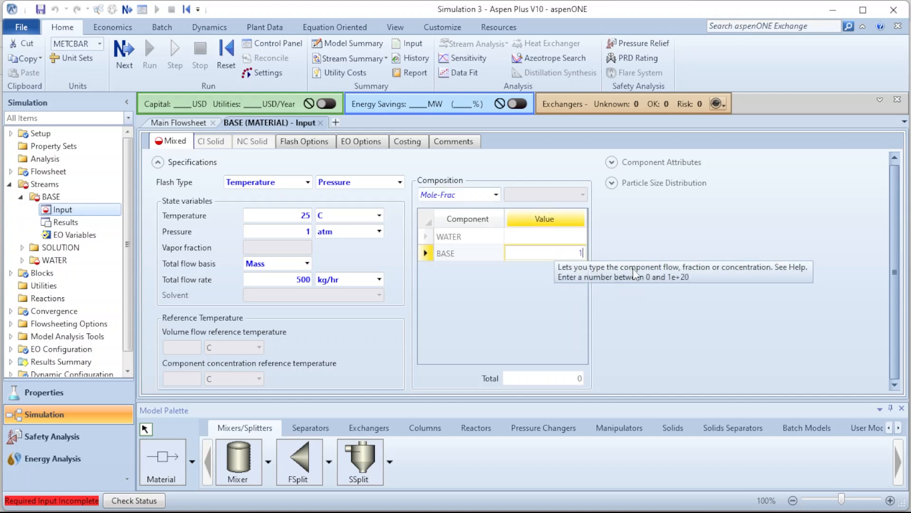
pyautogui.press('Return')
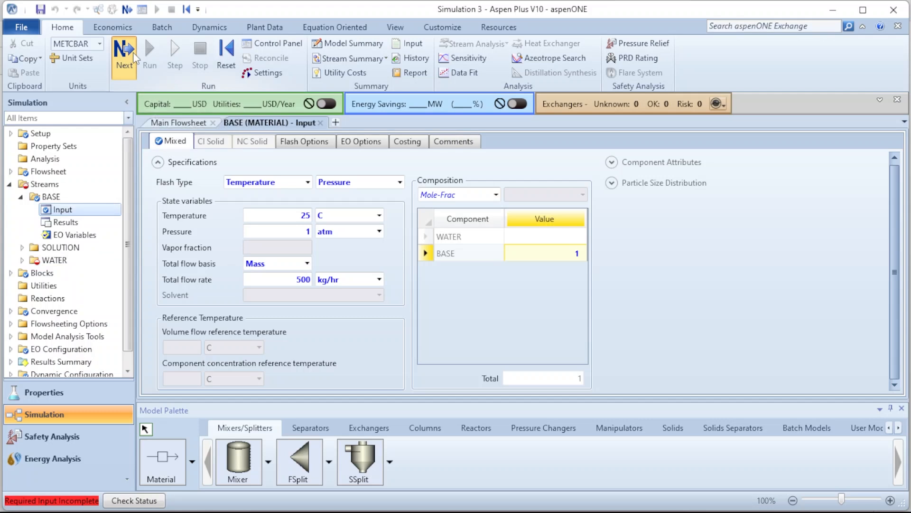
# Step: Advance to the next required input and set the WATER stream's temperature to 25 C and pressure to 1 atm
pyautogui.click(134, 56)
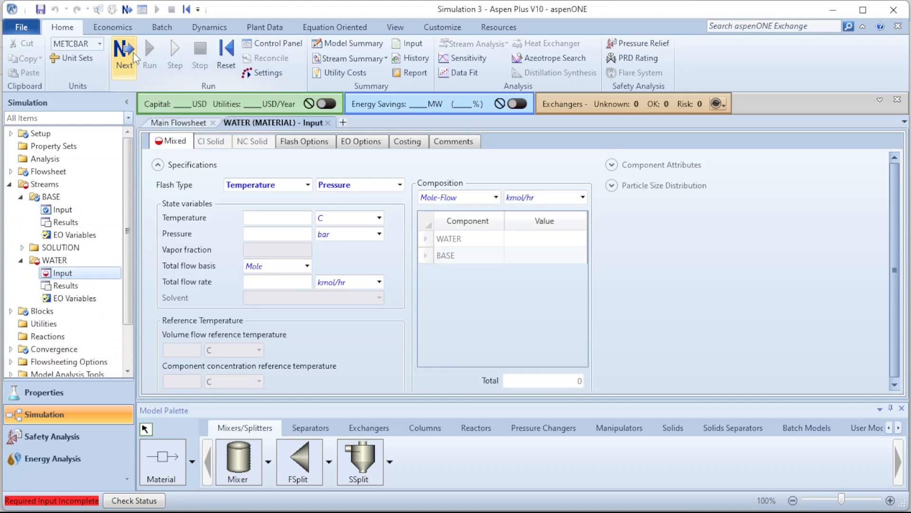
pyautogui.click(282, 217)
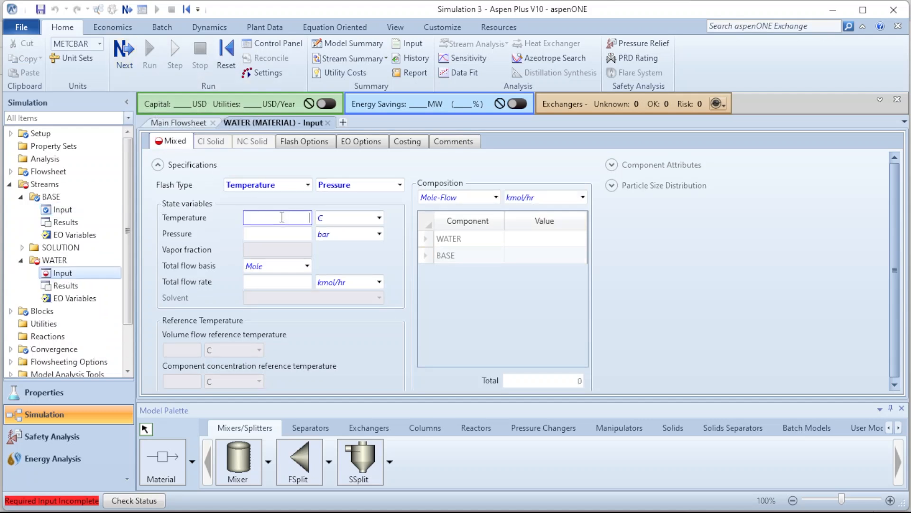
pyautogui.write('25')
pyautogui.click(306, 234)
pyautogui.write('1')
pyautogui.click(330, 238)
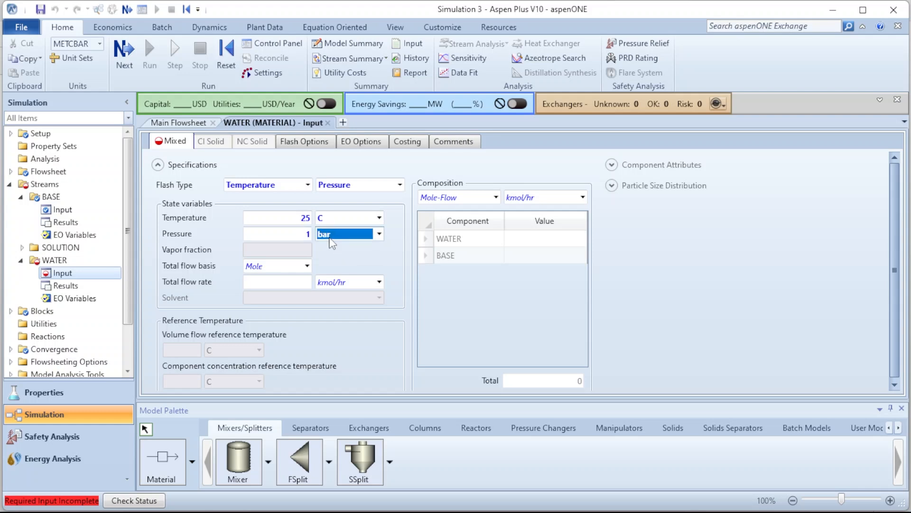
pyautogui.press('a')
pyautogui.click(361, 260)
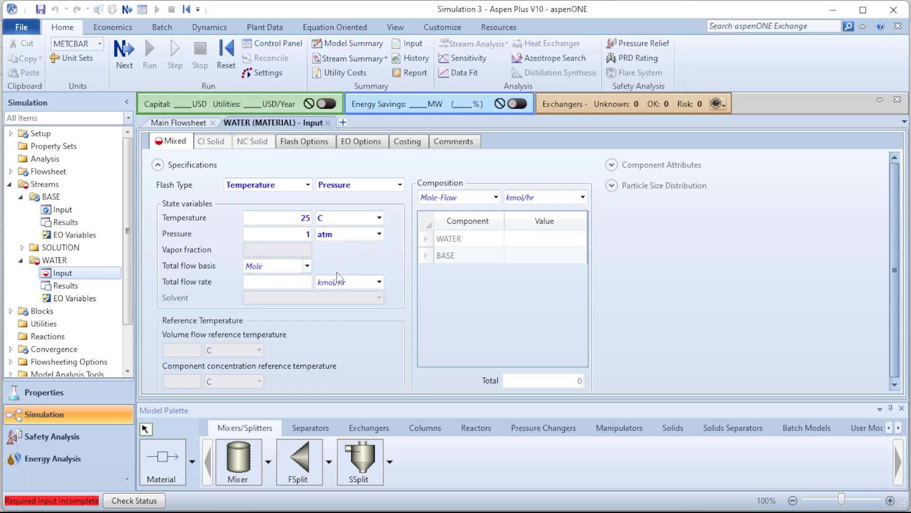
# Step: Set the WATER stream's total flow basis to Mass and enter a WATER component Mass-Flow of 350 kg/hr
pyautogui.scroll(-1, 364, 276)
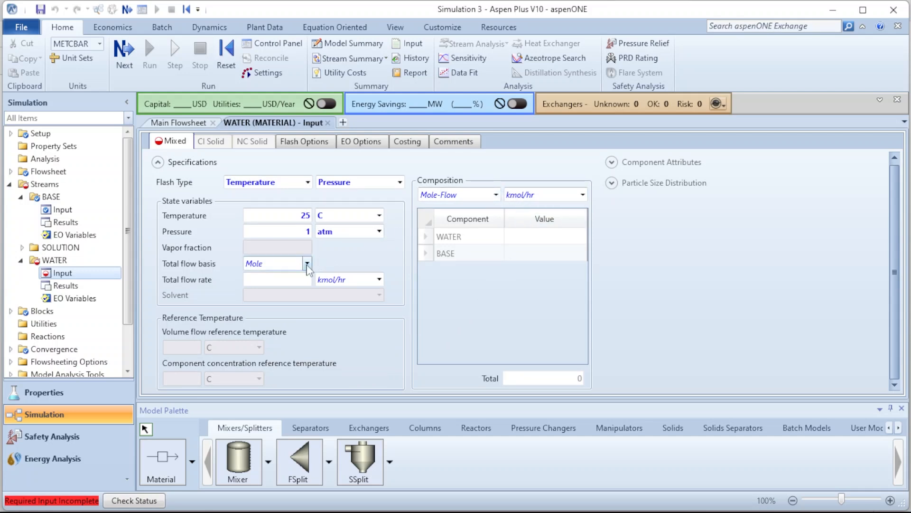
pyautogui.click(307, 264)
pyautogui.click(285, 279)
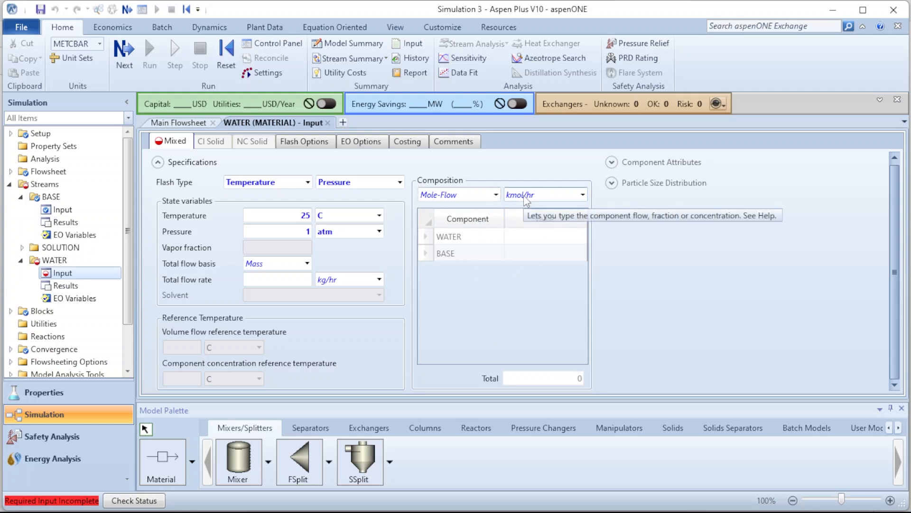
pyautogui.click(496, 195)
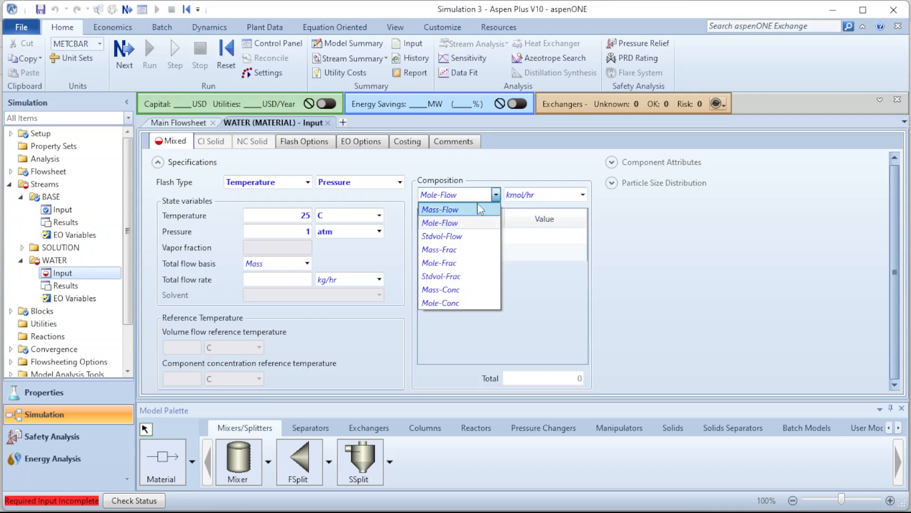
pyautogui.click(470, 209)
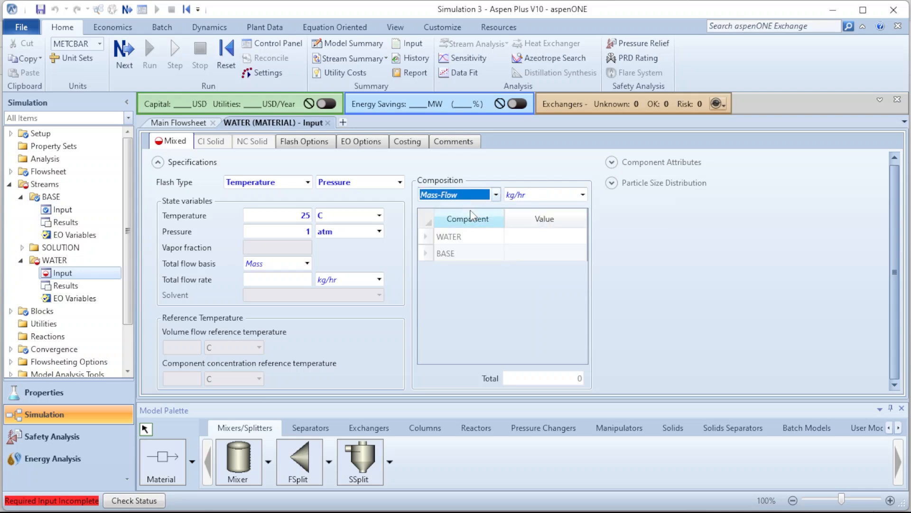
pyautogui.click(557, 245)
pyautogui.click(555, 237)
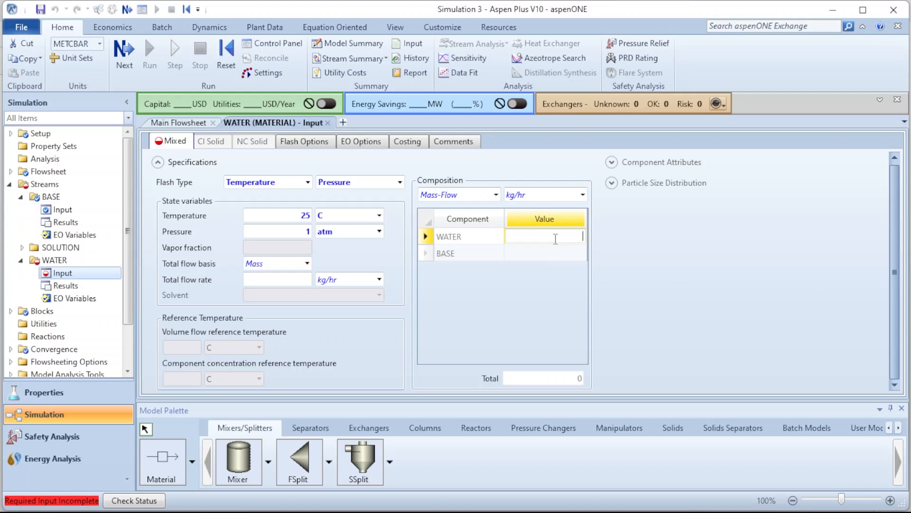
pyautogui.write('350')
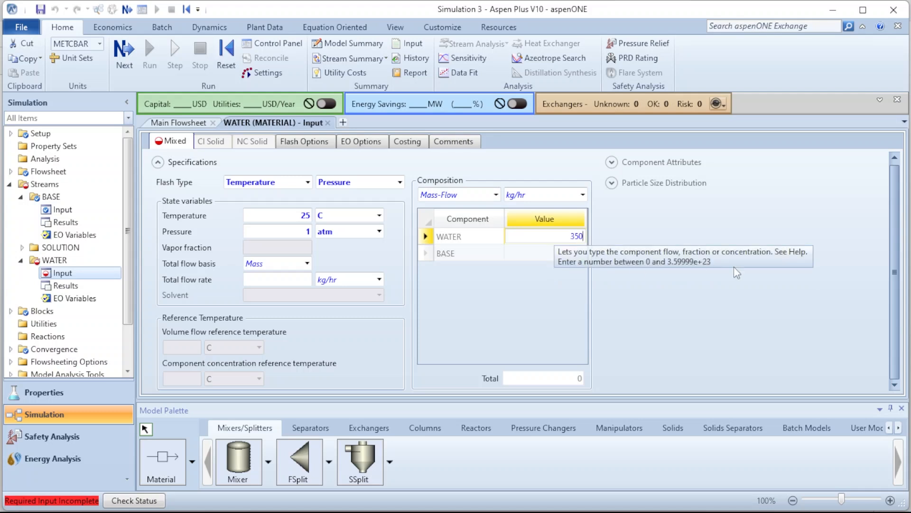
pyautogui.press('Return')
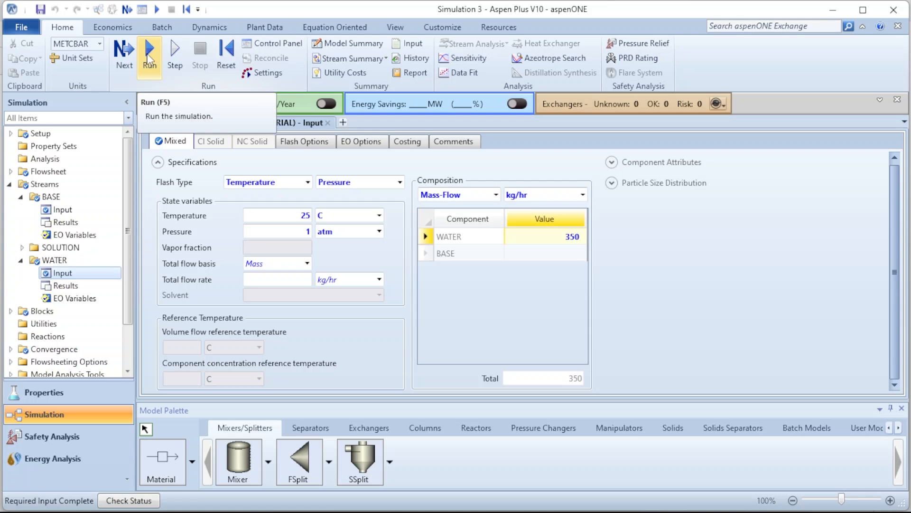
# Step: Run the simulation and review the run messages for warnings and errors
pyautogui.click(129, 58)
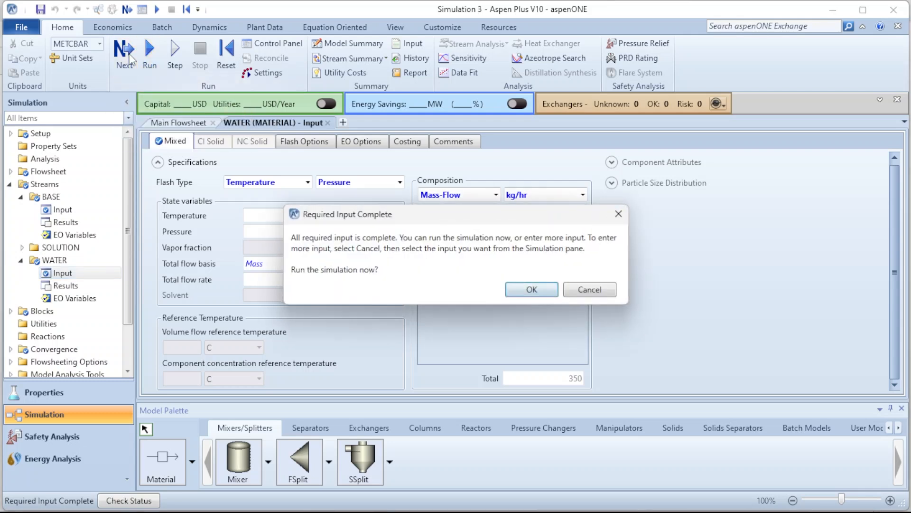
pyautogui.click(532, 289)
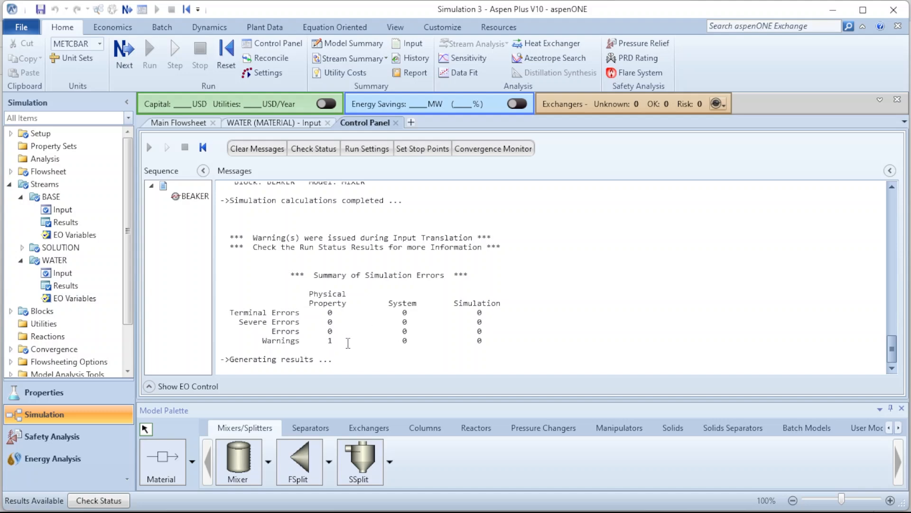
pyautogui.scroll(2, 364, 331)
pyautogui.scroll(3, 366, 329)
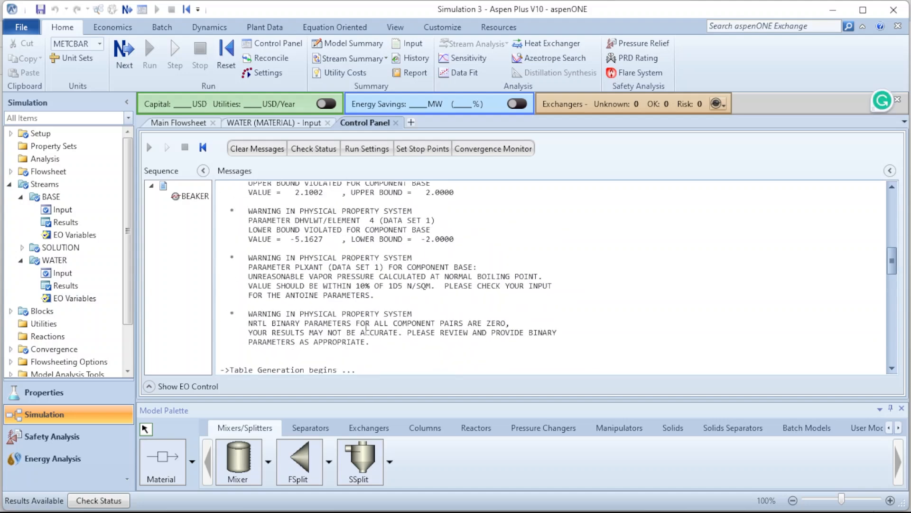
pyautogui.scroll(-4, 366, 329)
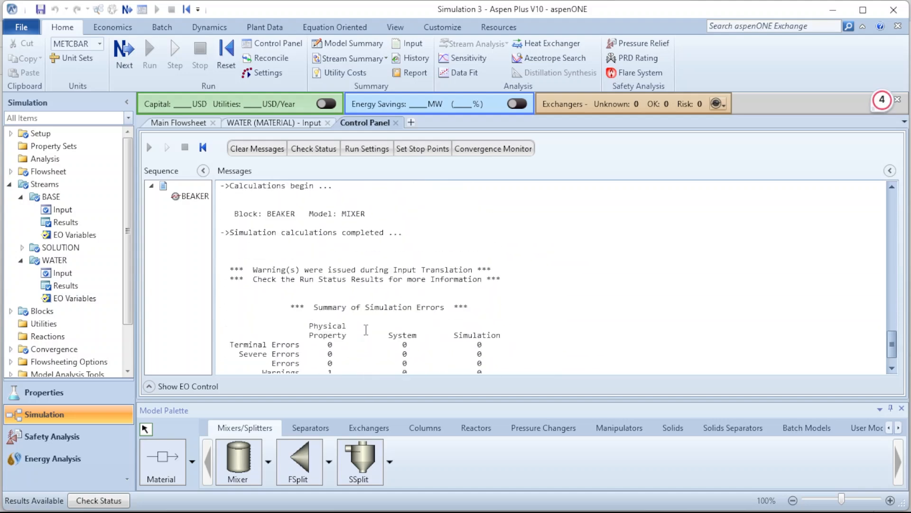
pyautogui.scroll(6, 366, 329)
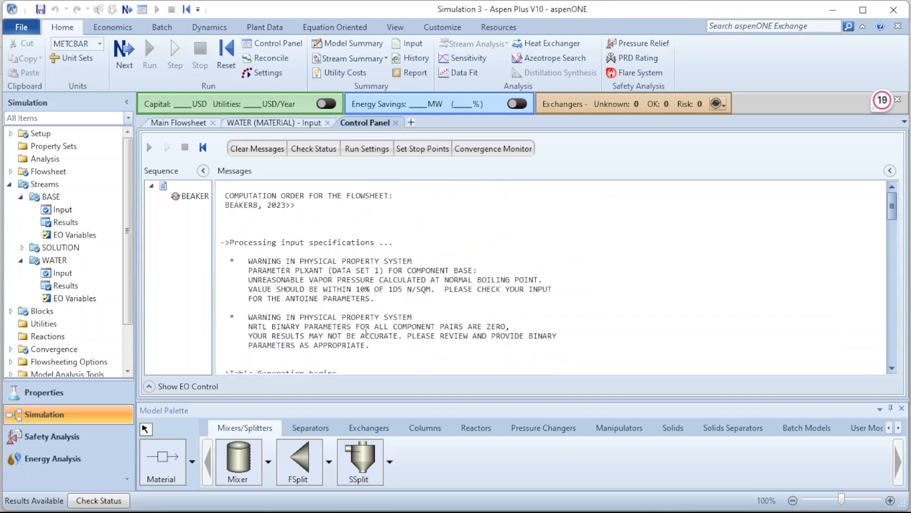
pyautogui.scroll(-10, 366, 331)
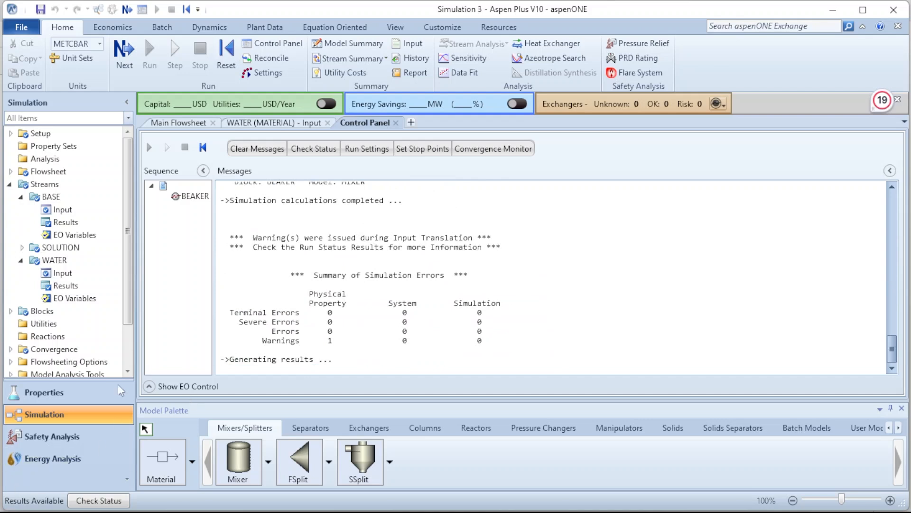
# Step: Close the Control Panel and the WATER stream input form, and collapse the Streams folder
pyautogui.click(396, 123)
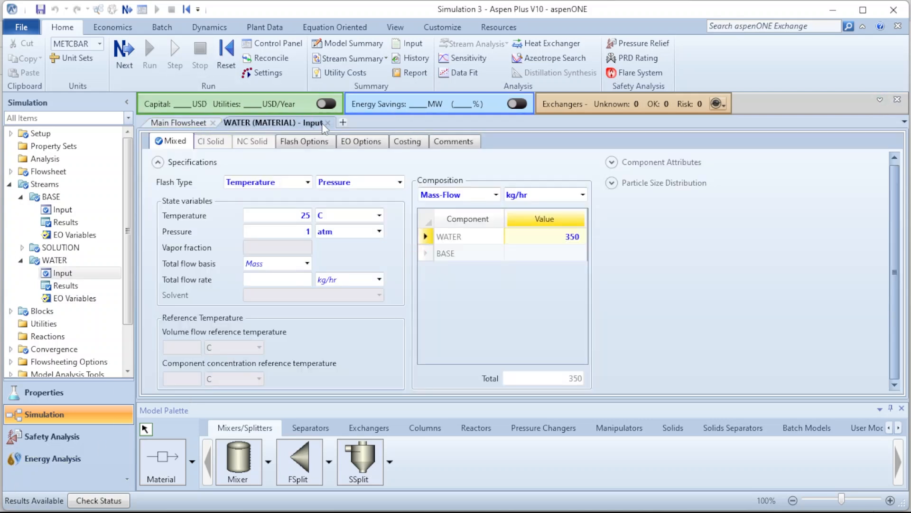
pyautogui.click(327, 123)
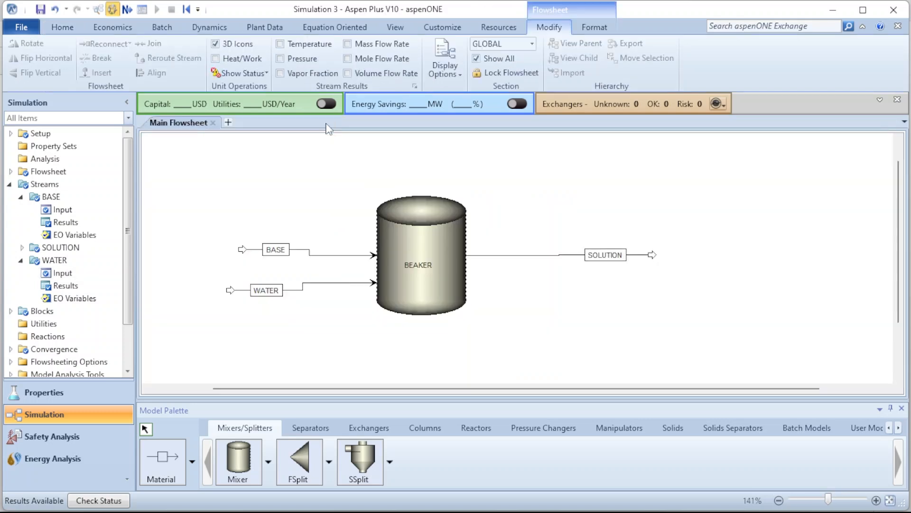
pyautogui.click(10, 185)
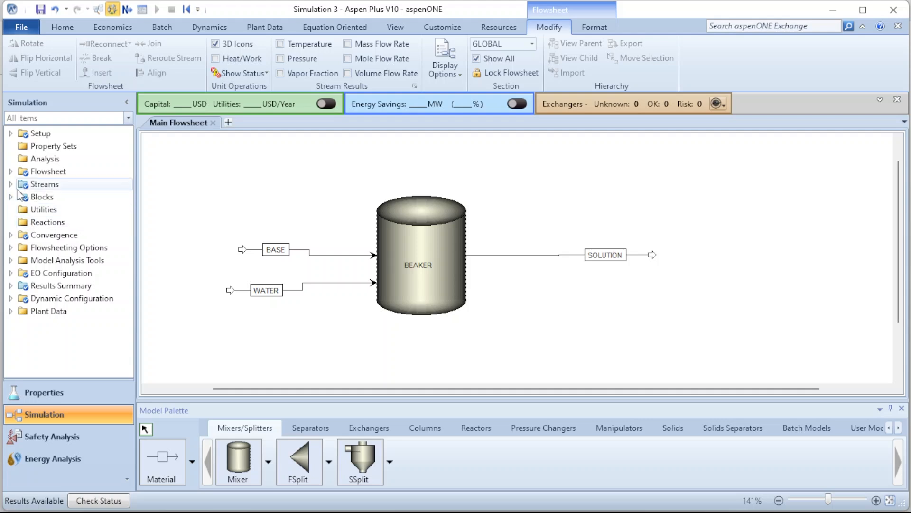
# Step: Open the stream summary of results for all streams
pyautogui.click(63, 27)
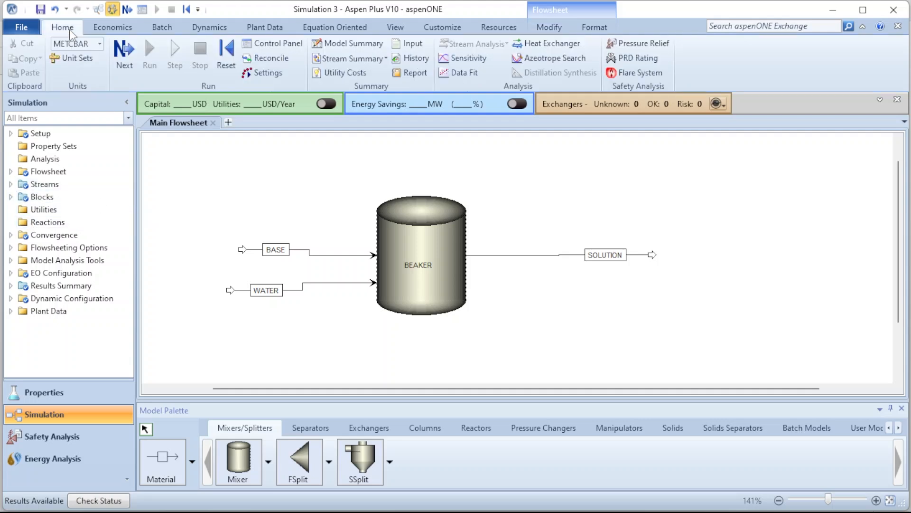
pyautogui.click(388, 59)
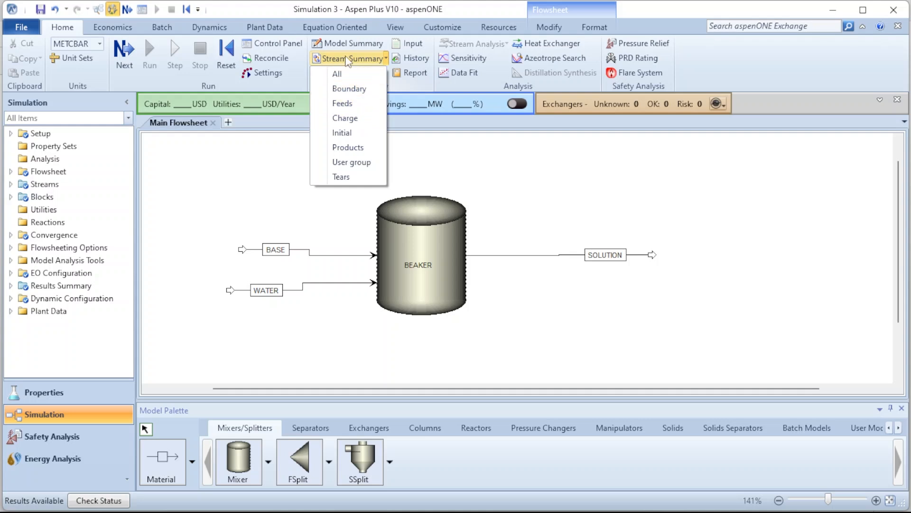
pyautogui.click(356, 86)
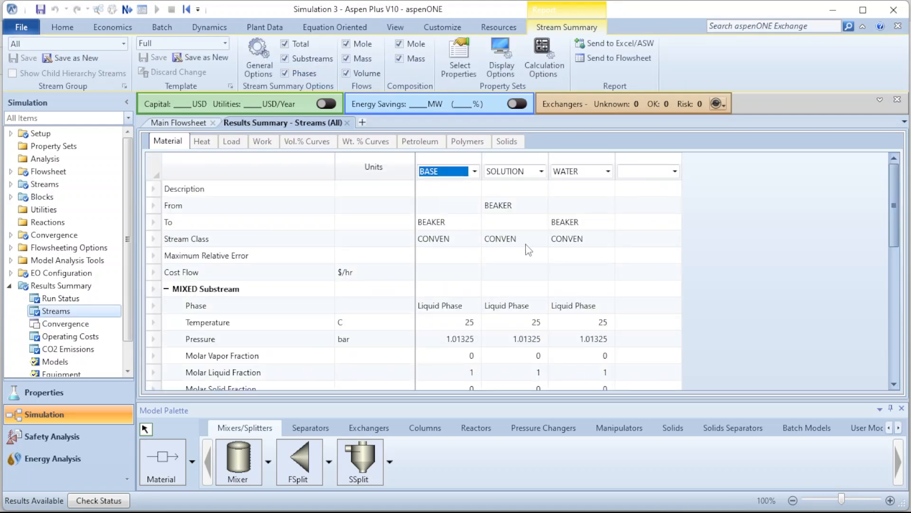
# Step: Reorder the stream columns in the results table to BASE, WATER, SOLUTION
pyautogui.click(541, 172)
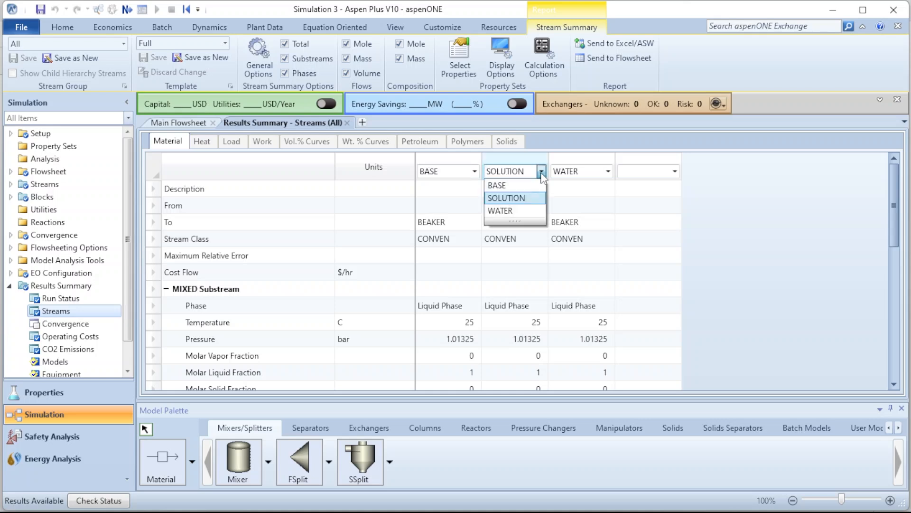
pyautogui.click(522, 210)
pyautogui.click(607, 171)
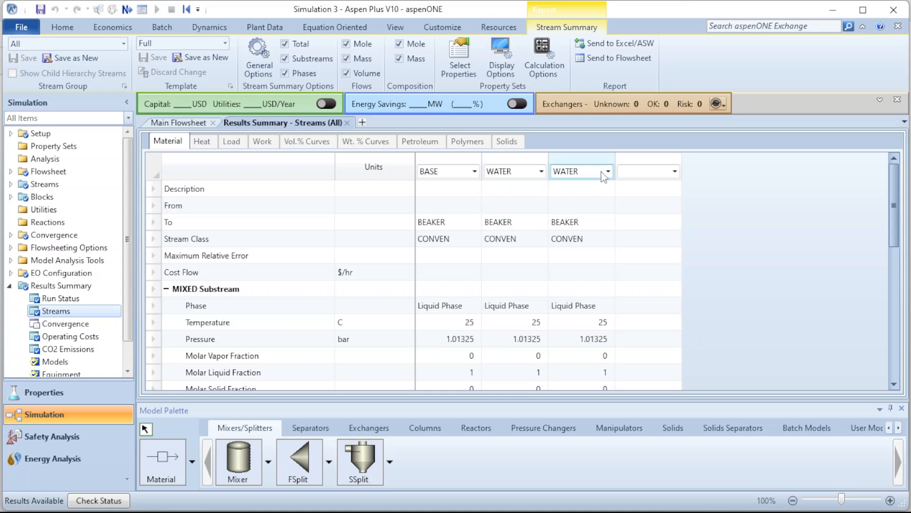
pyautogui.click(588, 198)
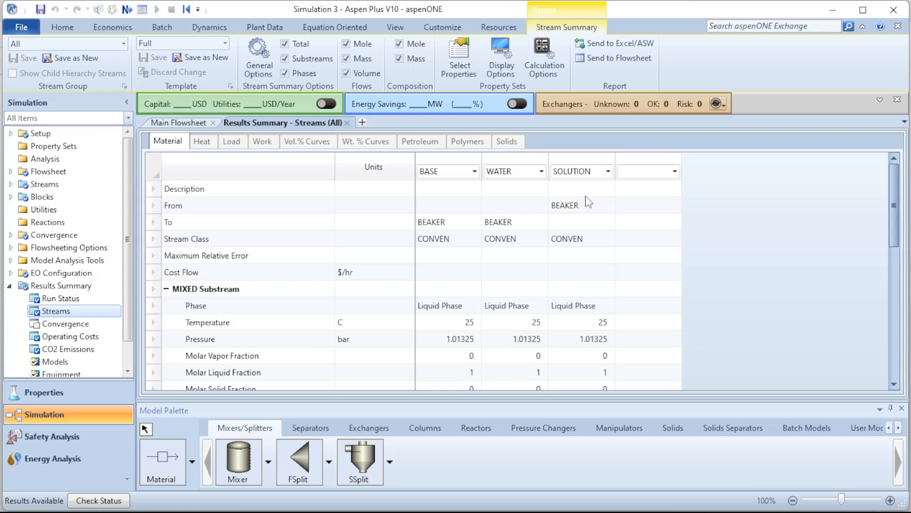
pyautogui.click(545, 172)
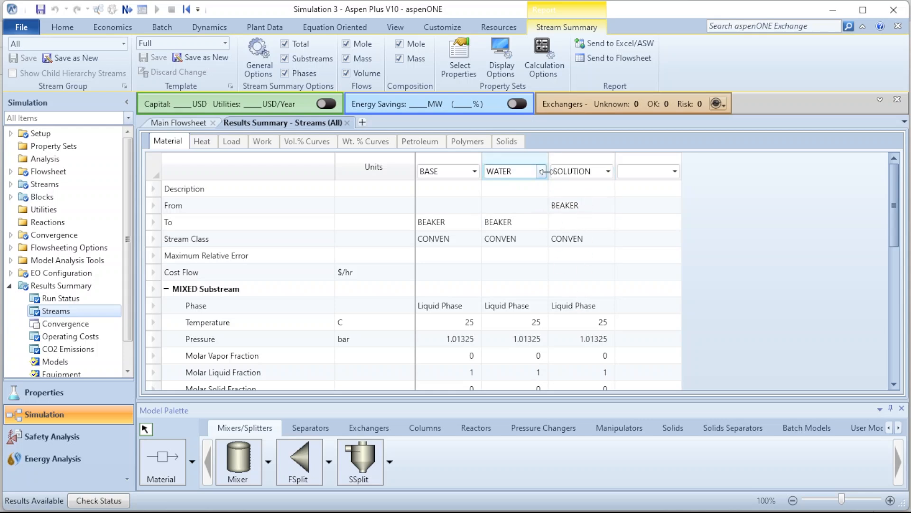
pyautogui.click(545, 172)
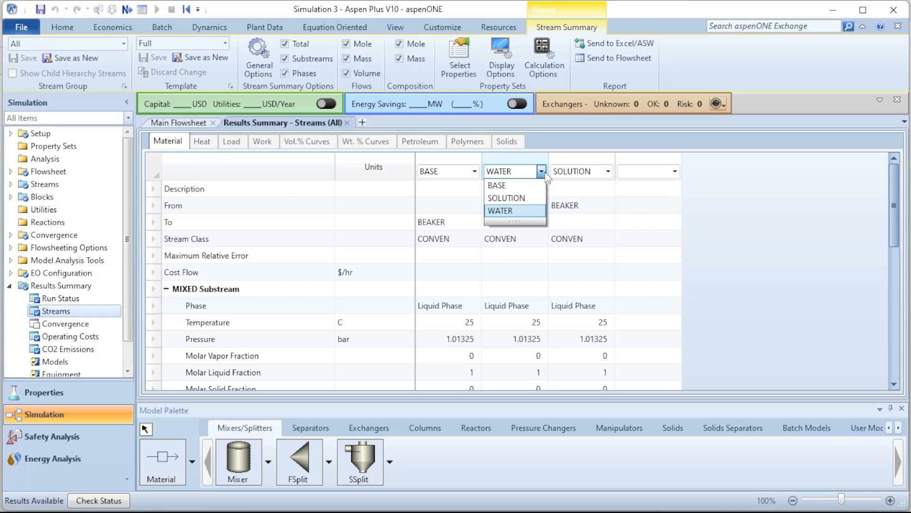
pyautogui.click(521, 211)
pyautogui.click(608, 171)
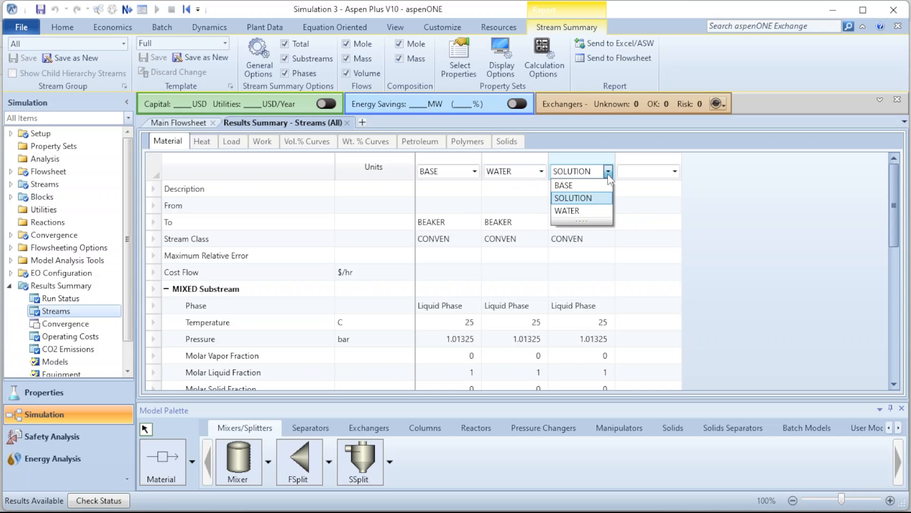
pyautogui.click(593, 198)
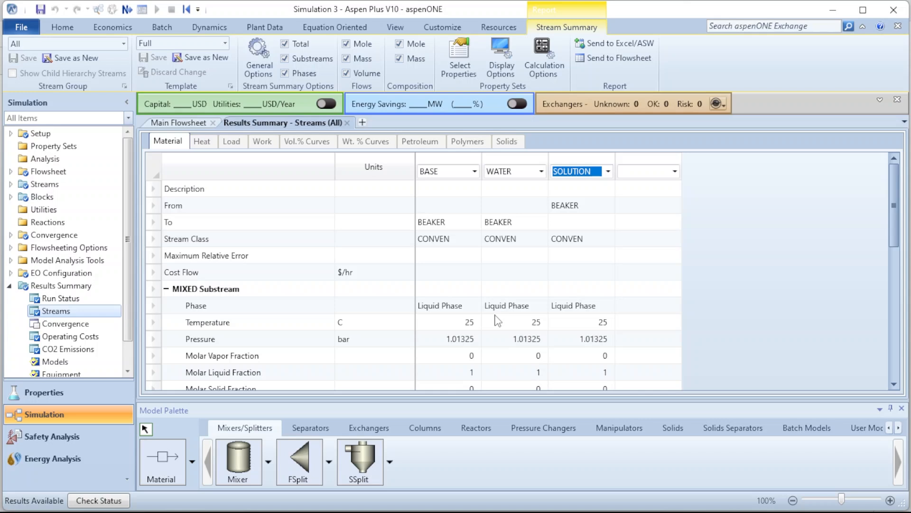
# Step: Set the unit of the Pressure row in the stream results table to atm
pyautogui.scroll(-2, 551, 360)
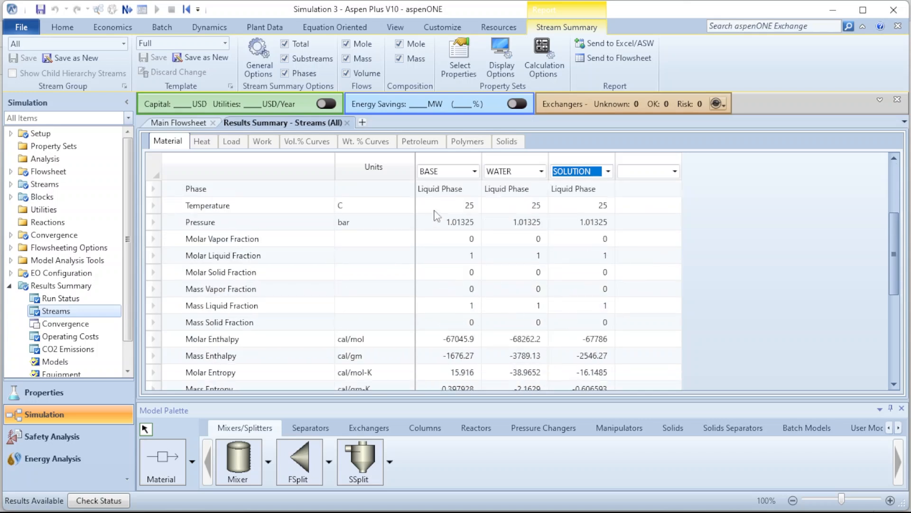
pyautogui.click(405, 228)
pyautogui.press('a')
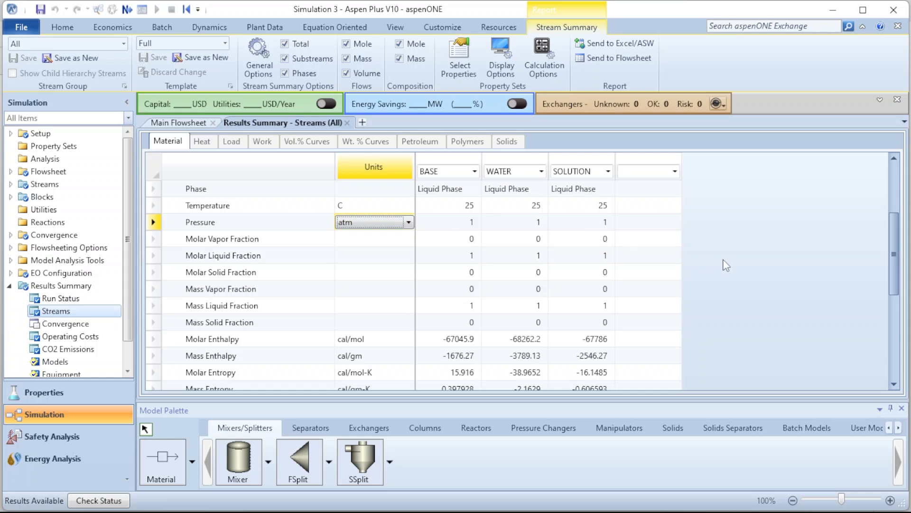
# Step: Try psi and Pa as the unit of the Pressure row before returning it to atm
pyautogui.click(408, 222)
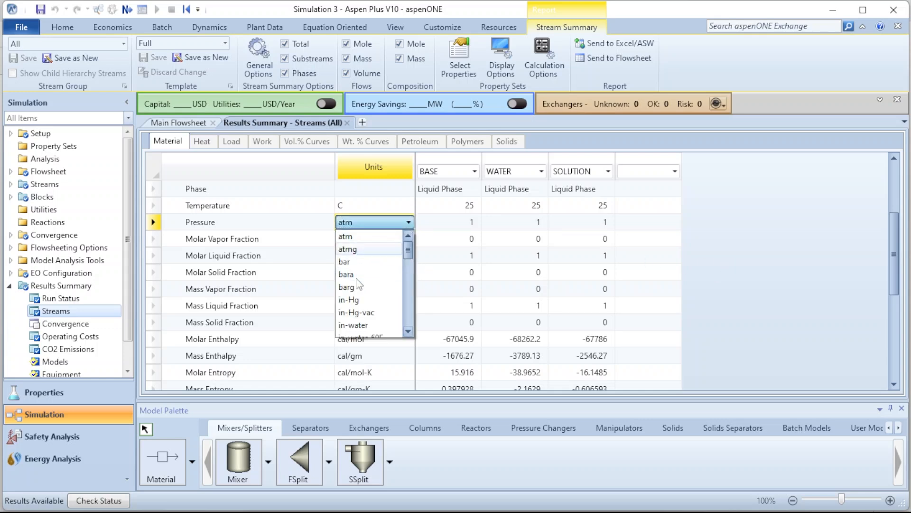
pyautogui.scroll(-7, 383, 311)
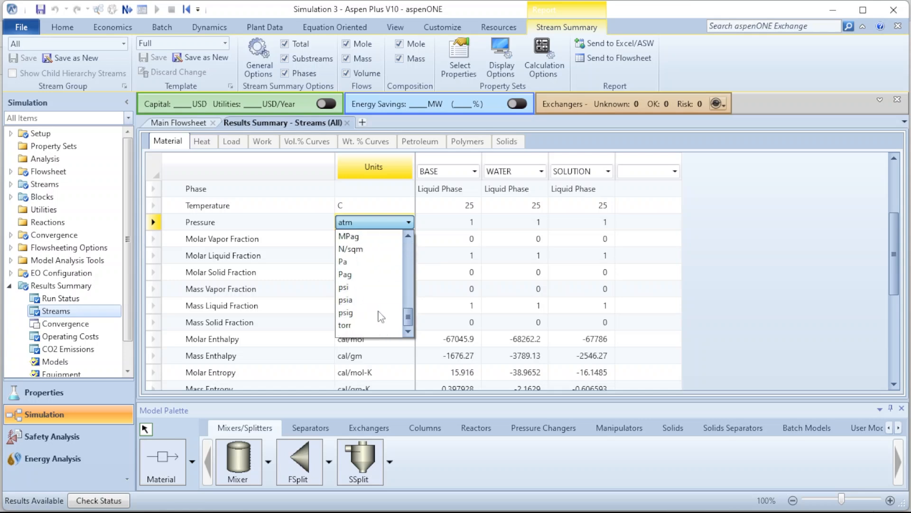
pyautogui.click(353, 289)
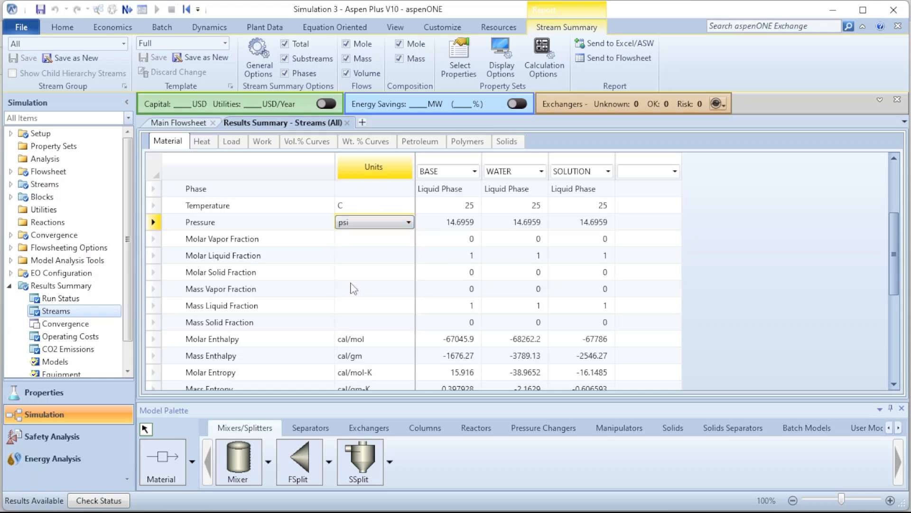
pyautogui.click(406, 226)
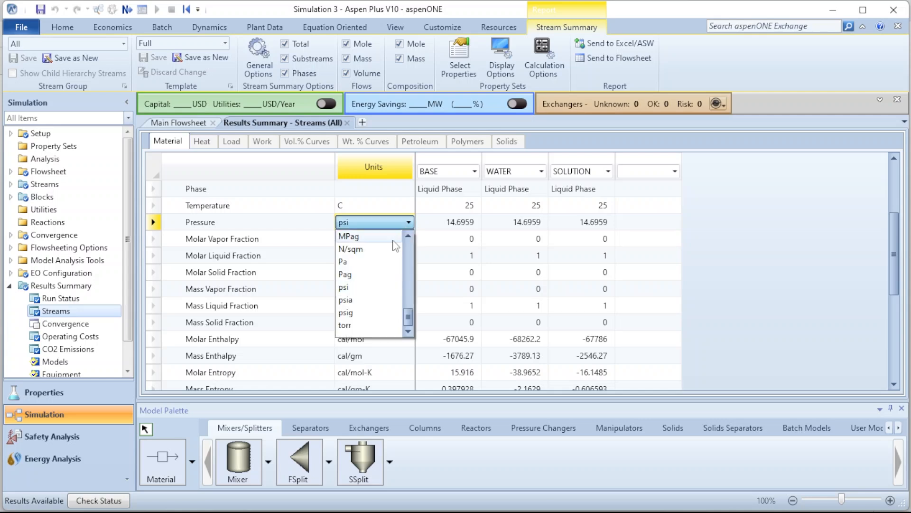
pyautogui.click(364, 263)
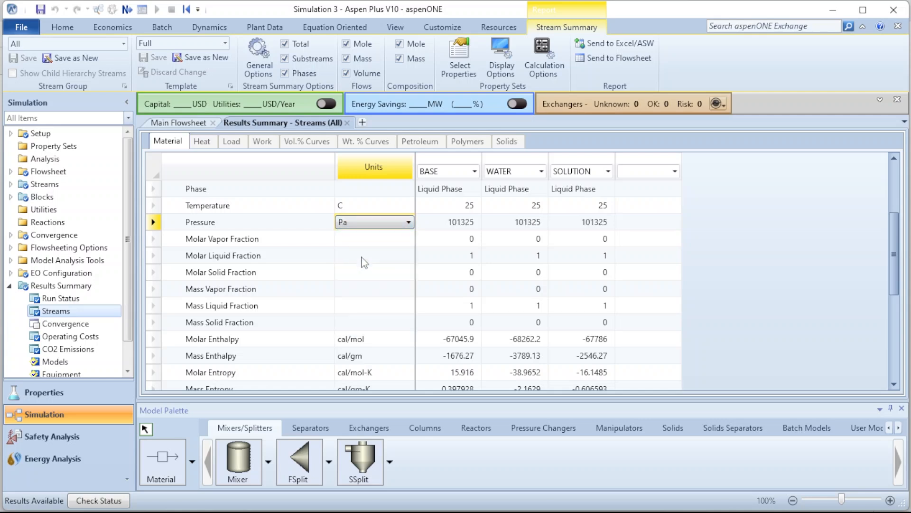
pyautogui.click(409, 224)
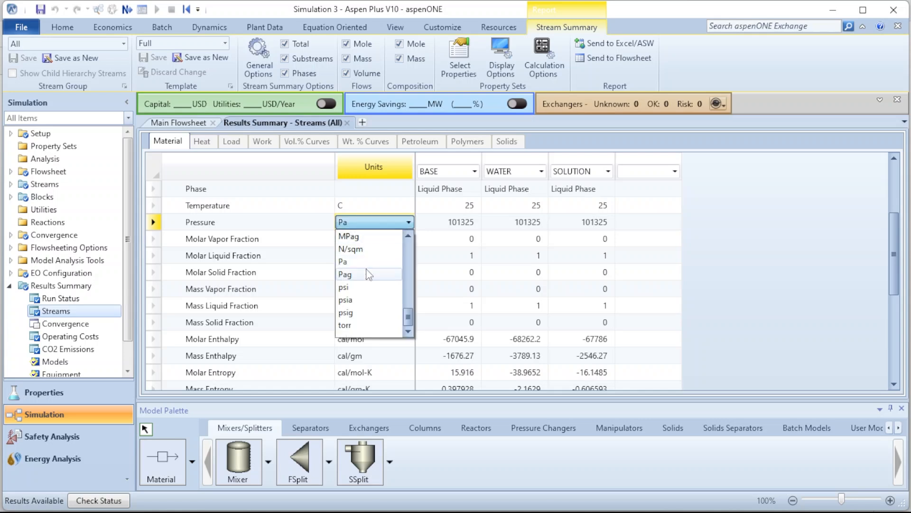
pyautogui.scroll(7, 368, 274)
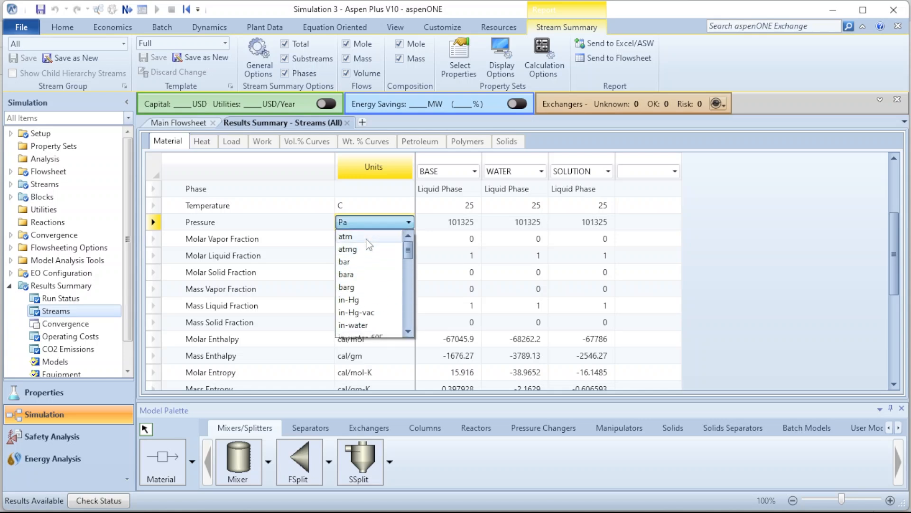
pyautogui.click(367, 239)
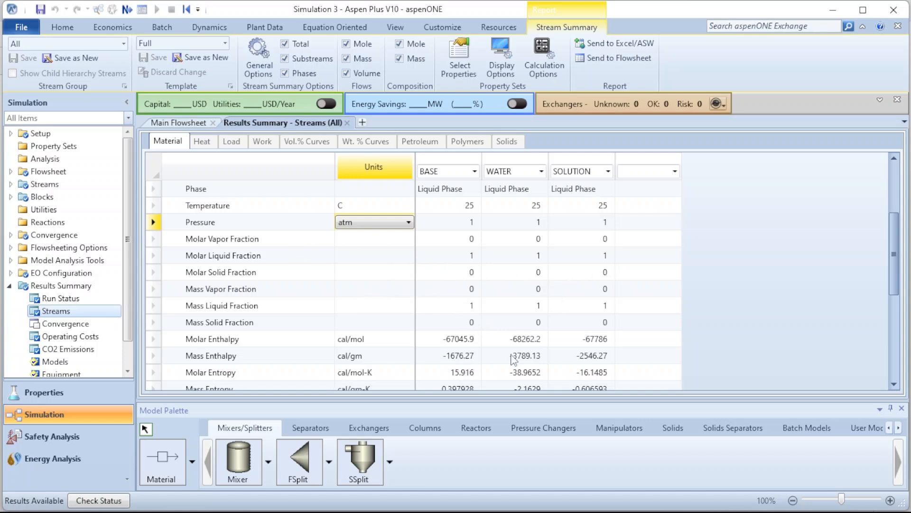
# Step: Expand Mole Fractions to read the BASE fraction in SOLUTION, and briefly check the component breakdown of Mass Flows
pyautogui.scroll(-4, 513, 360)
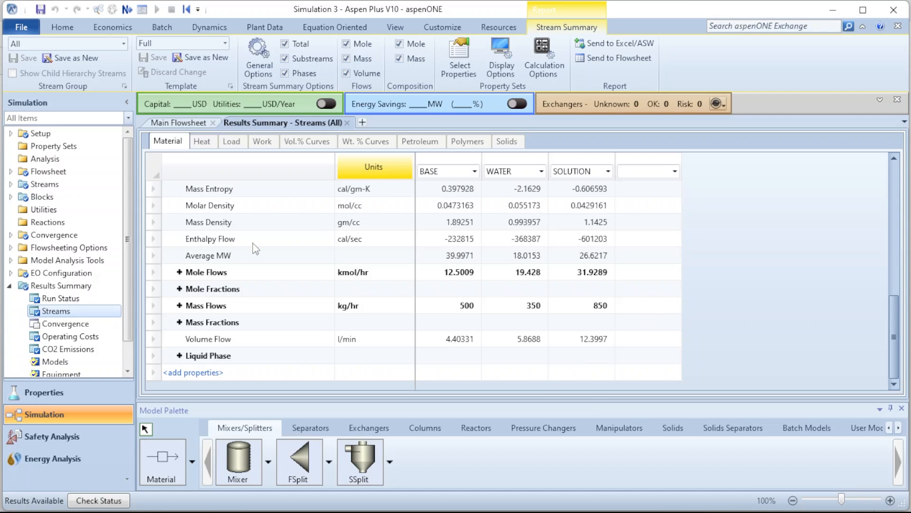
pyautogui.click(179, 289)
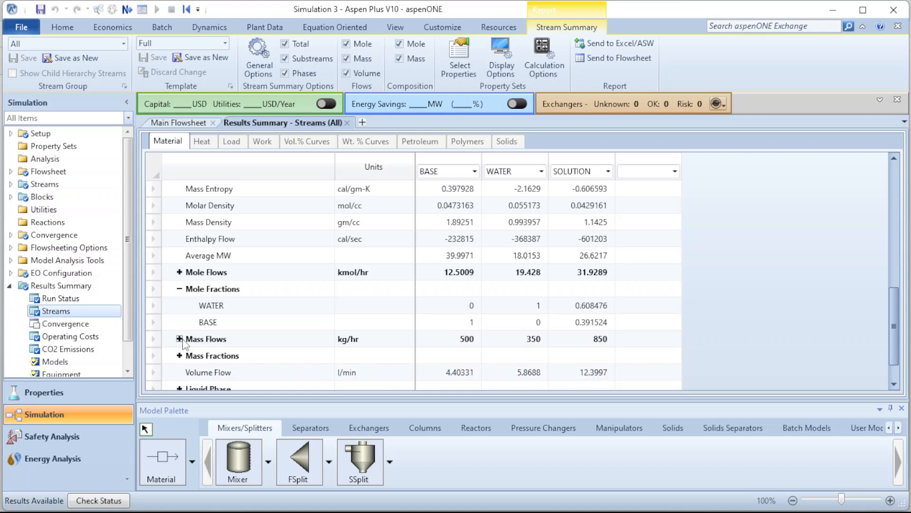
pyautogui.click(180, 339)
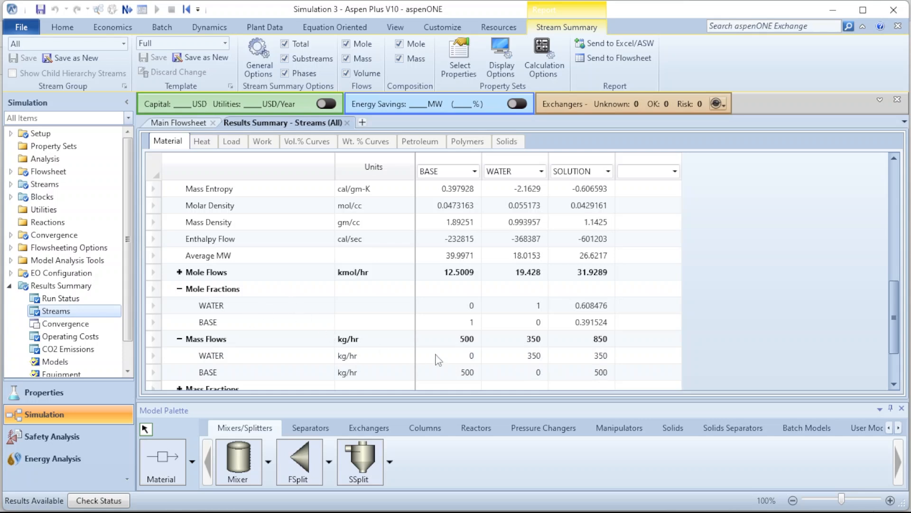
pyautogui.click(179, 340)
pyautogui.click(179, 339)
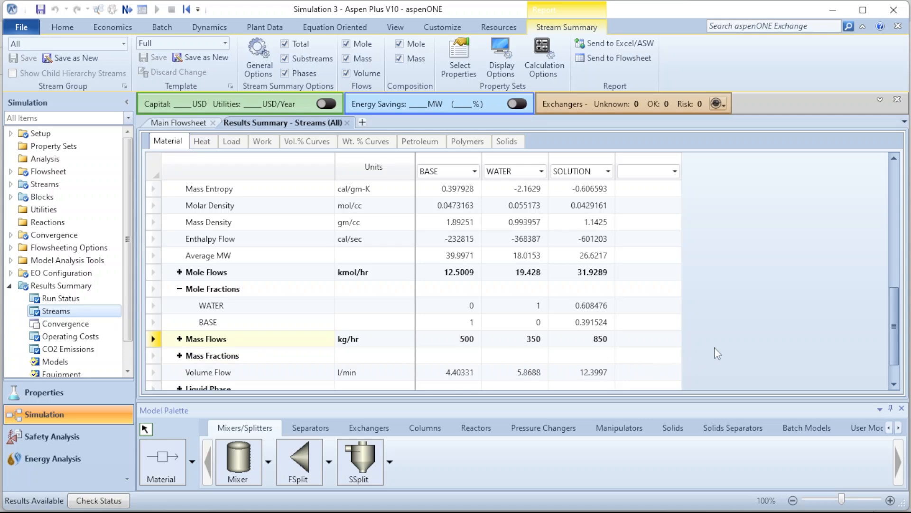
# Step: Set the Enthalpy Flow unit to J/sec and check the values for the WATER, SOLUTION and BASE streams
pyautogui.scroll(-1, 714, 346)
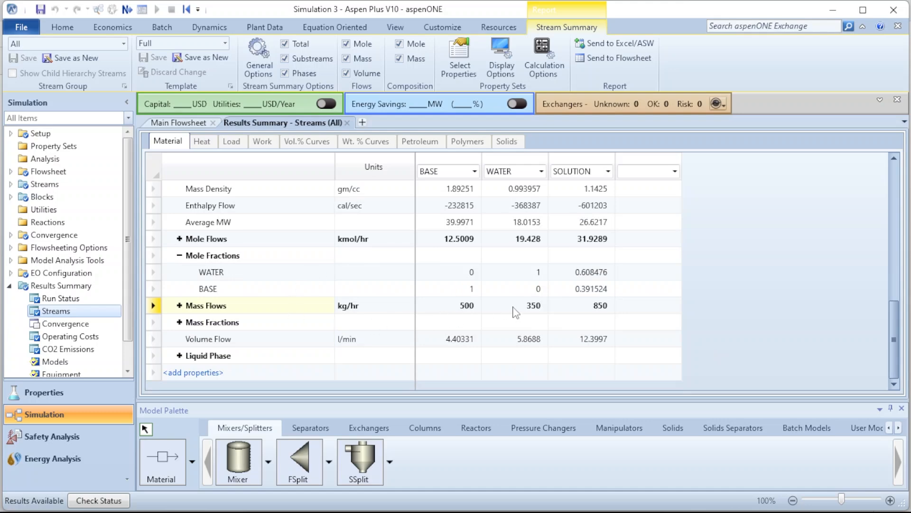
pyautogui.scroll(5, 455, 260)
pyautogui.scroll(-4, 350, 280)
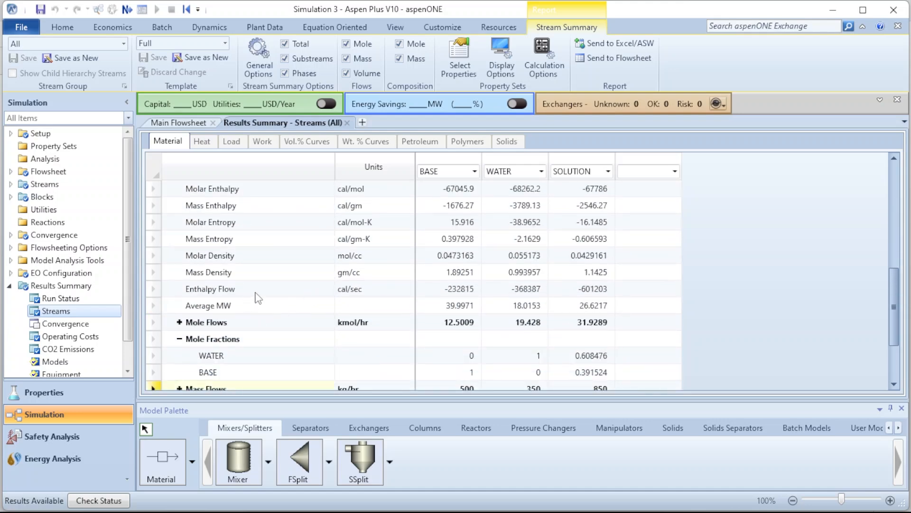
pyautogui.click(410, 291)
pyautogui.click(409, 290)
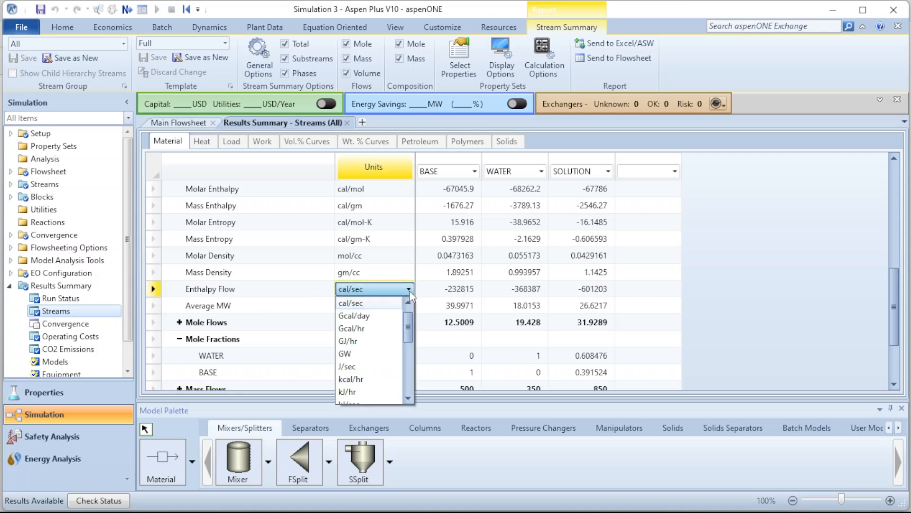
pyautogui.click(370, 368)
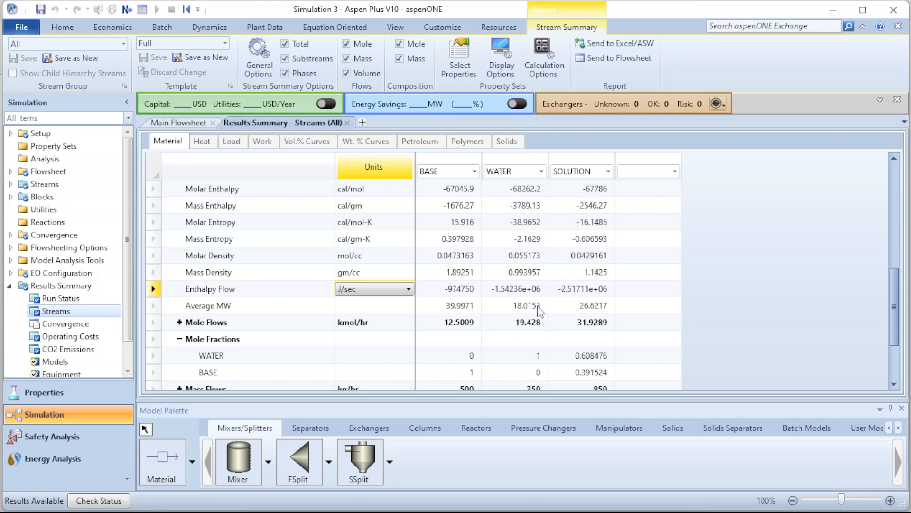
pyautogui.click(529, 291)
pyautogui.click(593, 290)
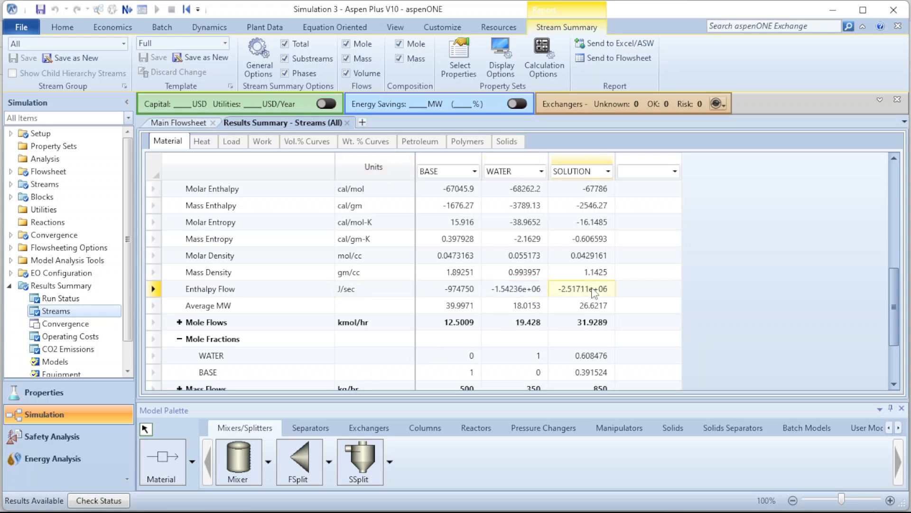
pyautogui.click(458, 290)
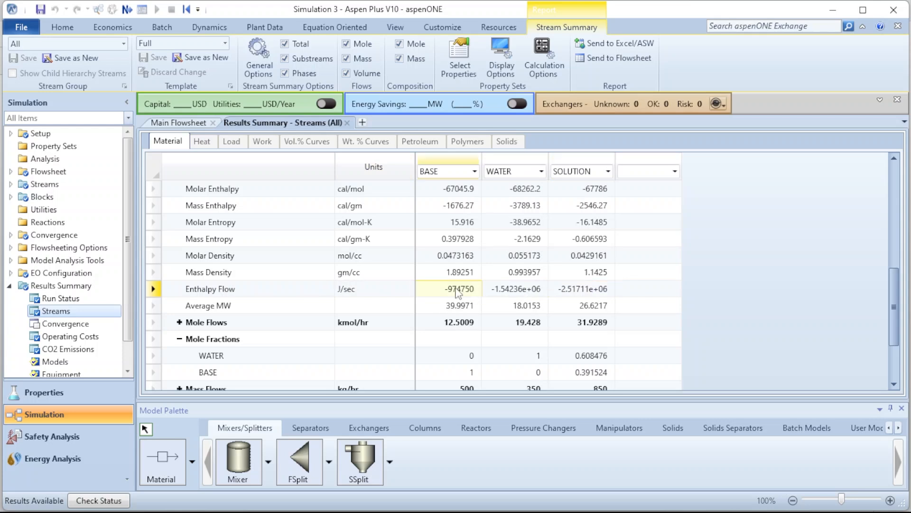
# Step: Set the unit of the Volume Flow row in the stream results to cum/hr
pyautogui.scroll(-2, 458, 292)
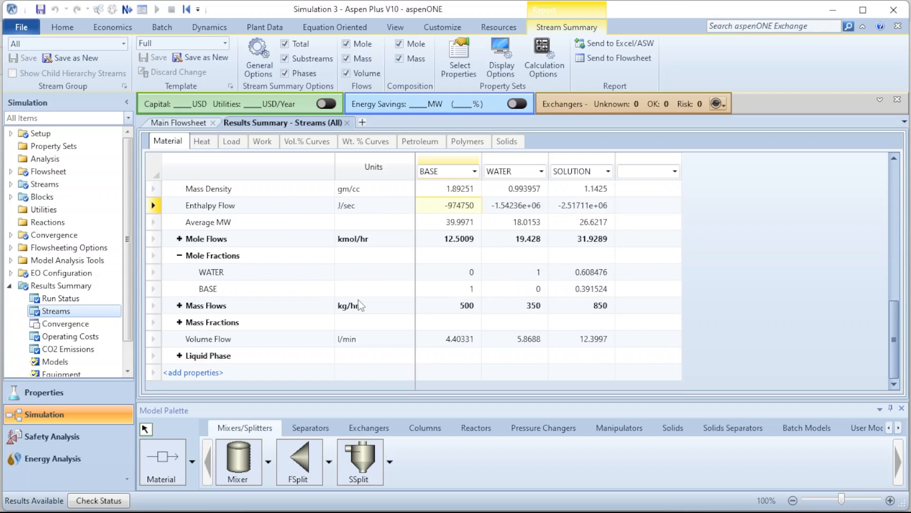
pyautogui.click(412, 341)
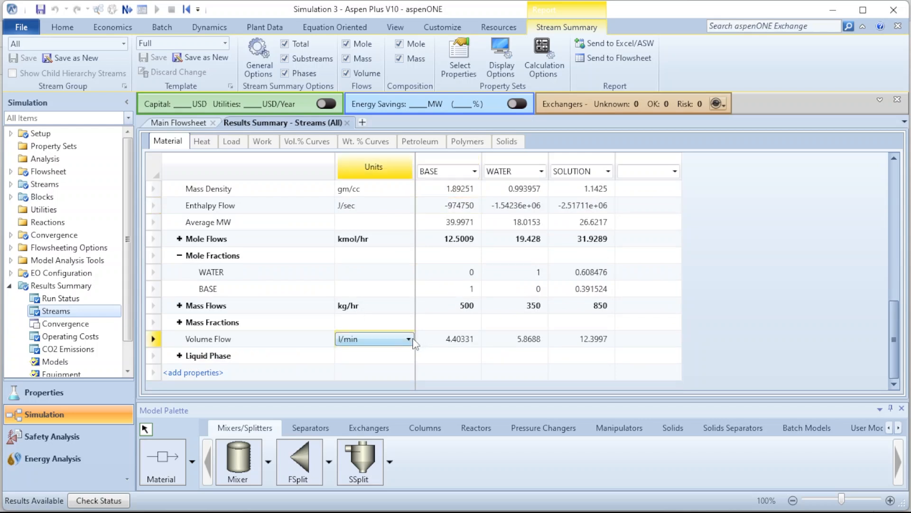
pyautogui.click(409, 339)
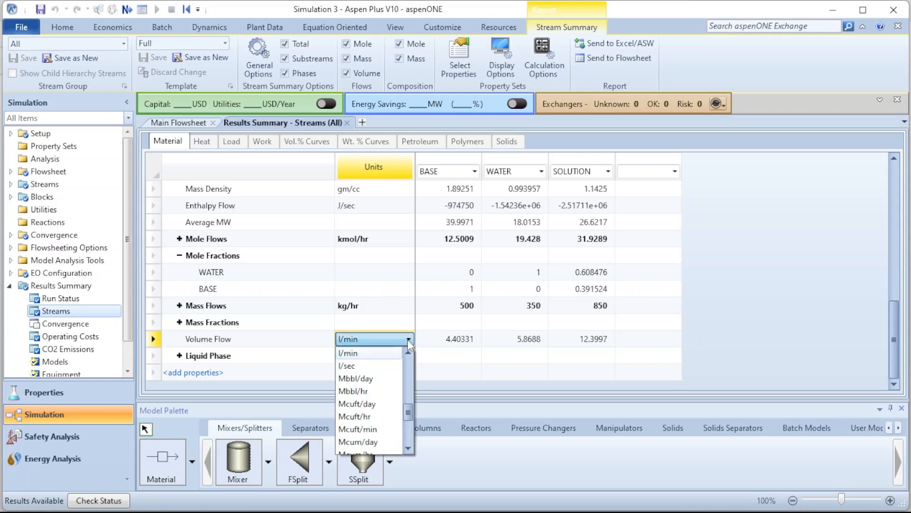
pyautogui.moveTo(407, 417); pyautogui.dragTo(408, 386)
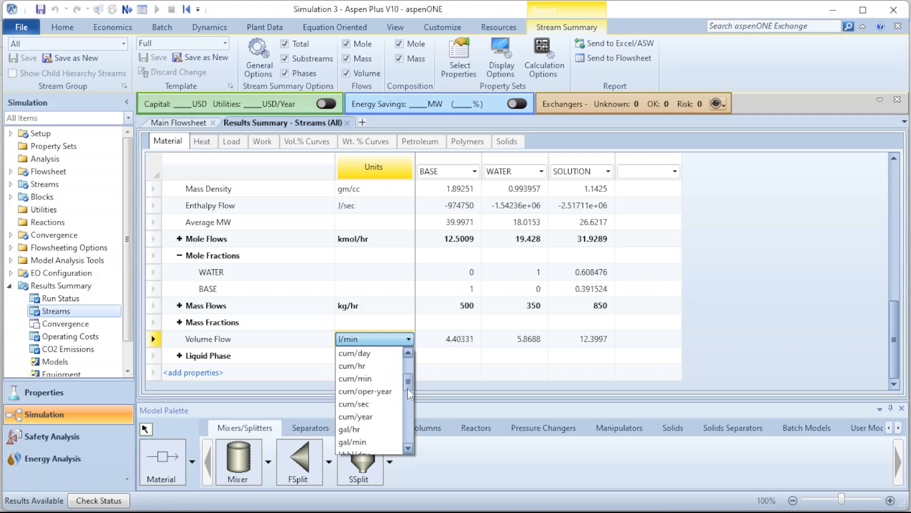
pyautogui.click(357, 366)
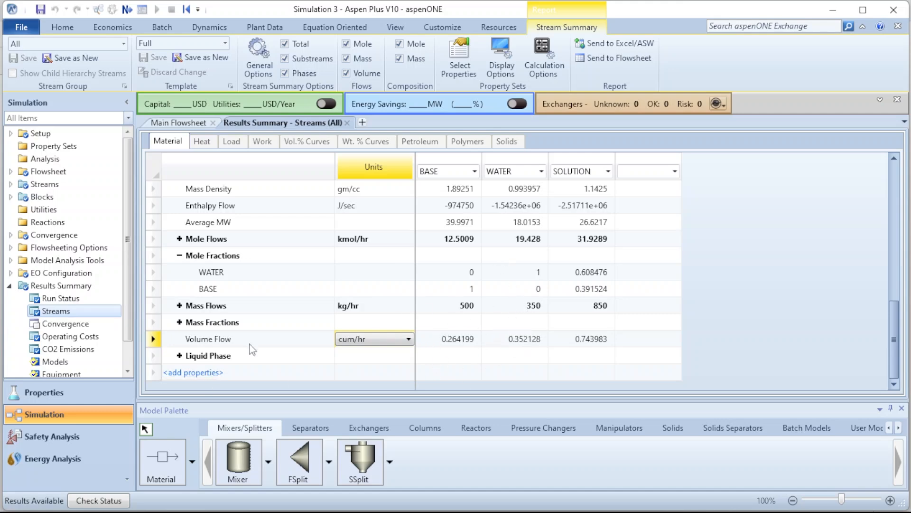
# Step: Return to the main flowsheet and show the Mass Flow Rate stream results on it
pyautogui.scroll(10, 357, 247)
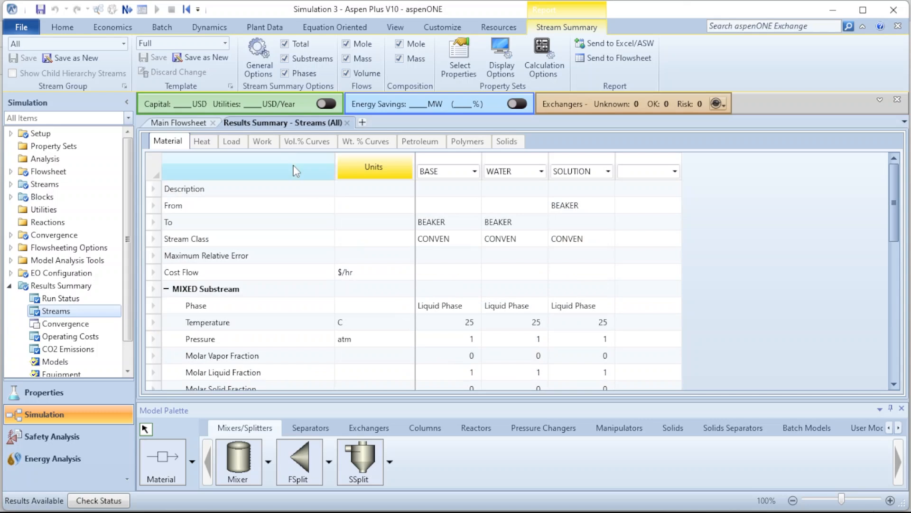
pyautogui.click(190, 124)
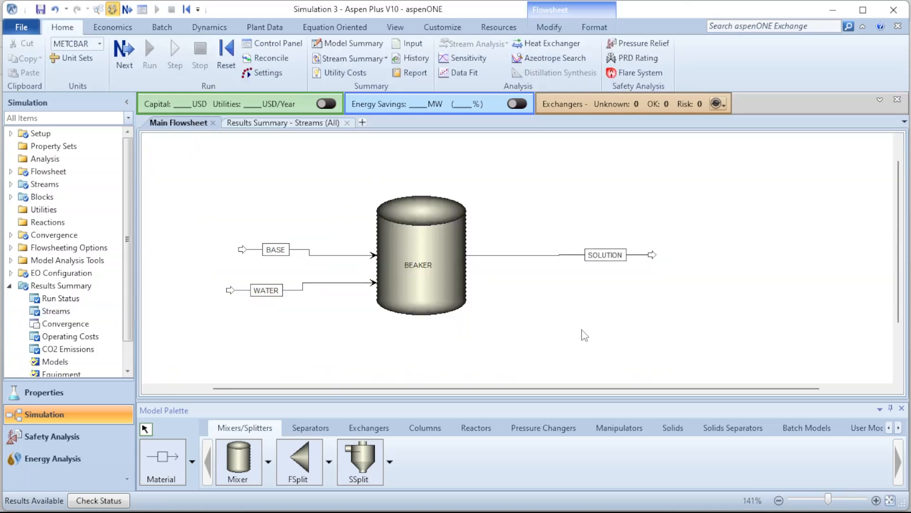
pyautogui.click(543, 26)
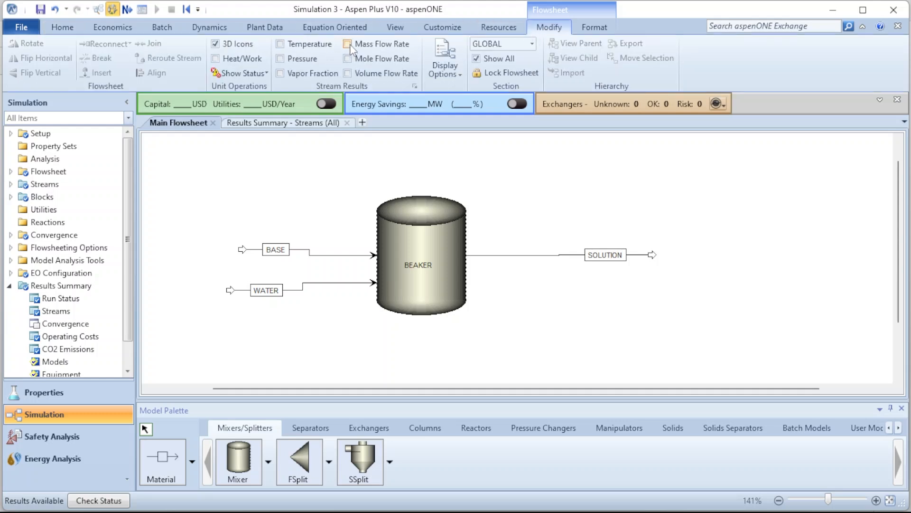
pyautogui.click(348, 44)
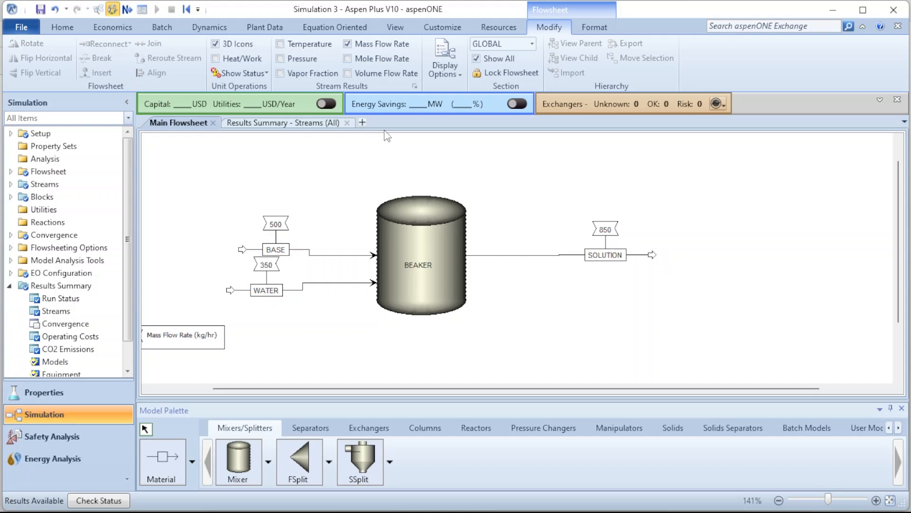
# Step: Try showing Mole Flow Rate, Pressure and Temperature on the flowsheet streams one at a time, hiding each again
pyautogui.click(347, 58)
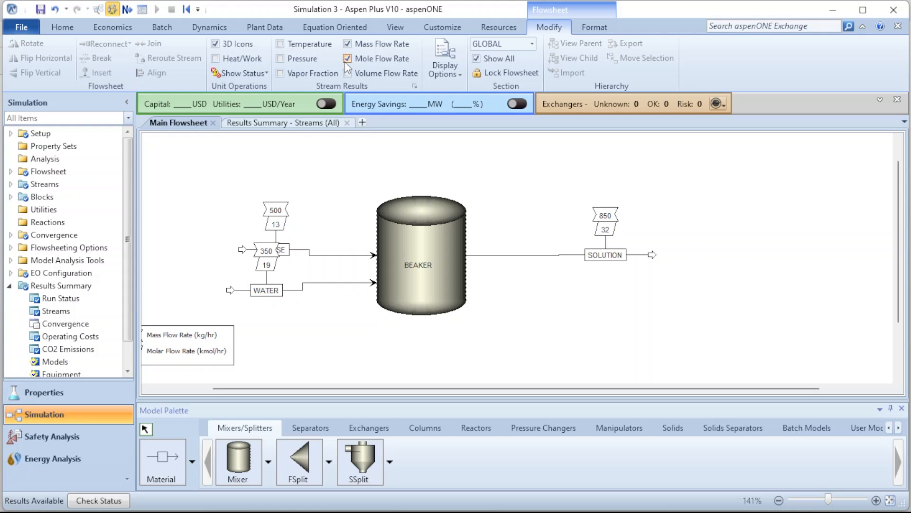
pyautogui.click(347, 60)
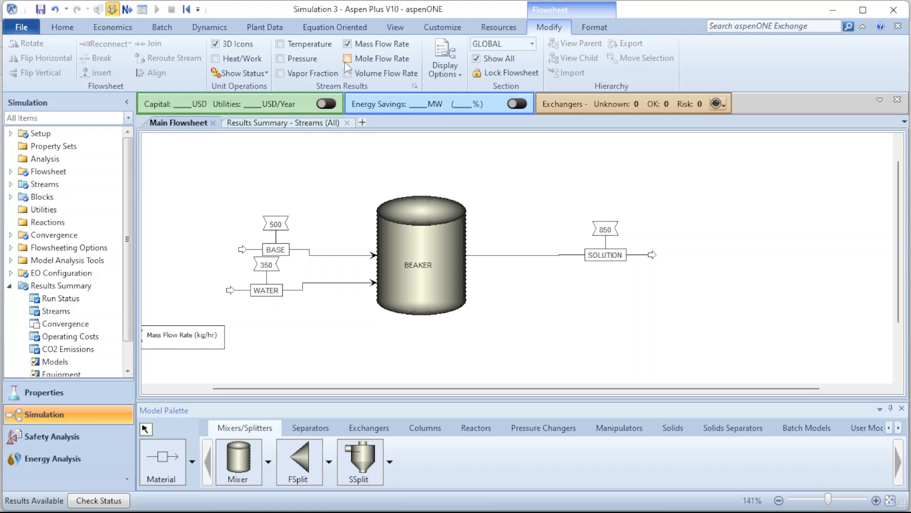
pyautogui.click(278, 59)
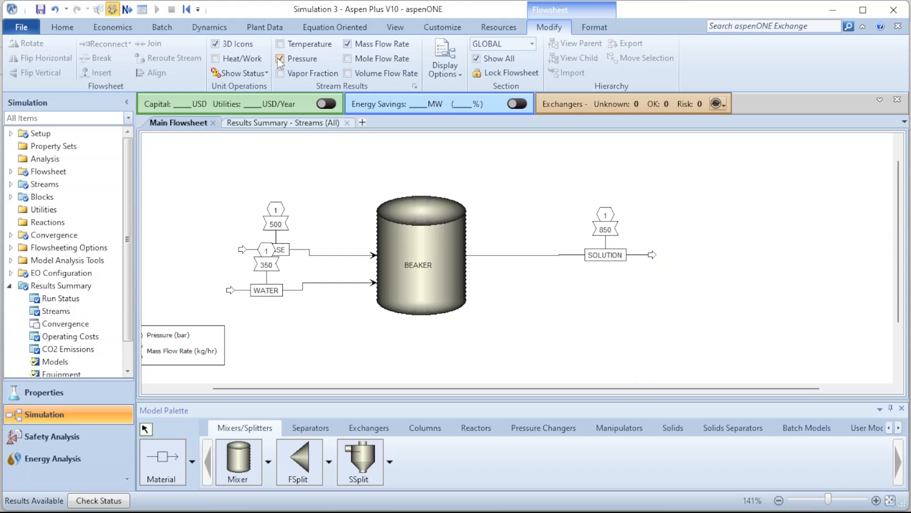
pyautogui.click(278, 58)
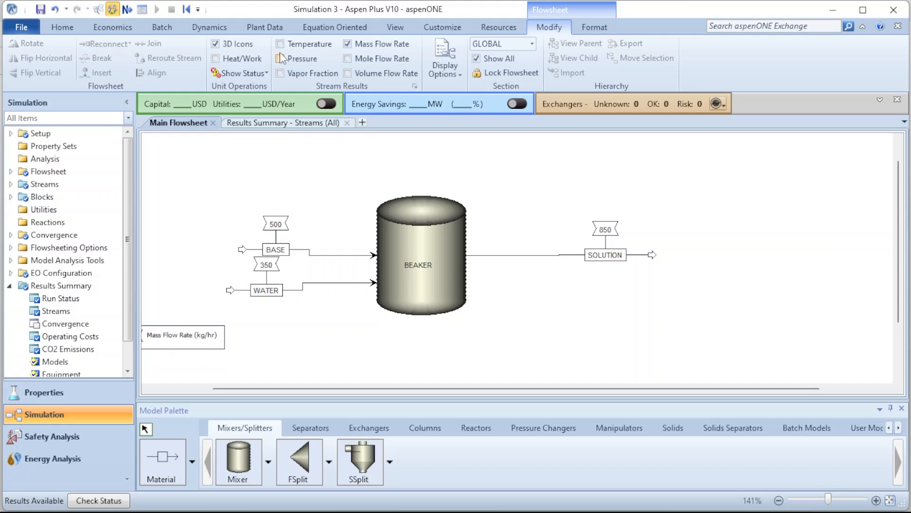
pyautogui.click(280, 45)
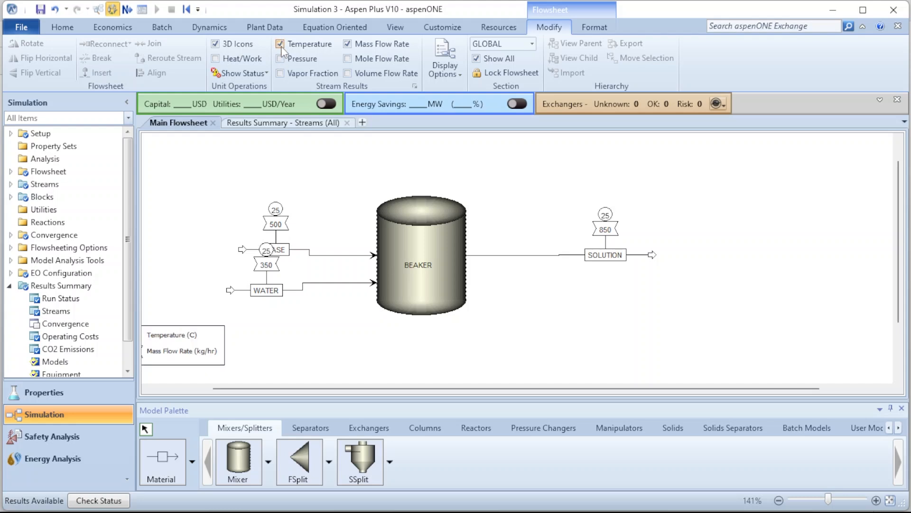
pyautogui.click(280, 44)
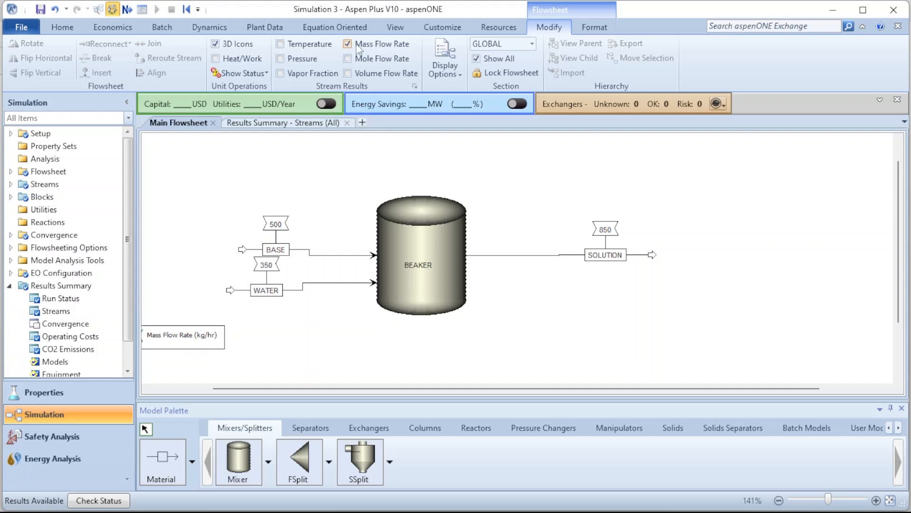
# Step: Try showing Volume Flow Rate on the flowsheet streams, and hide both it and the Mass Flow Rate results
pyautogui.click(348, 73)
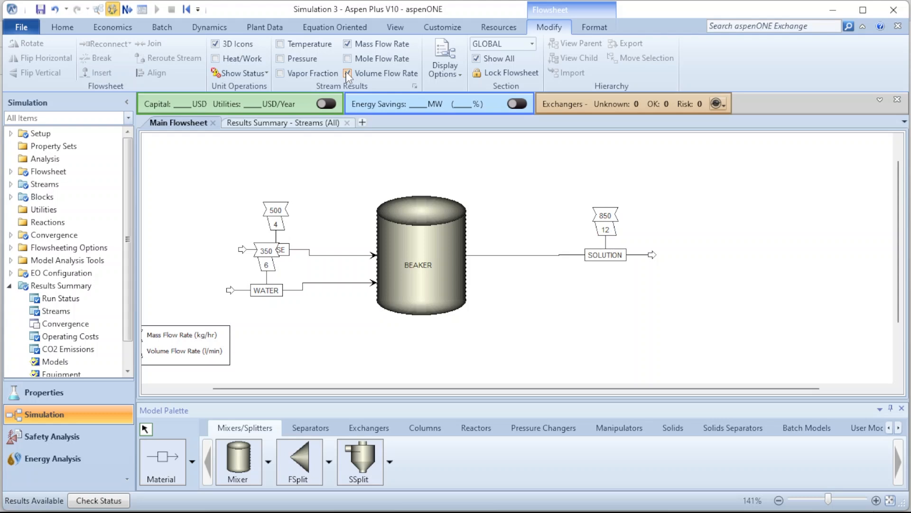
pyautogui.click(348, 74)
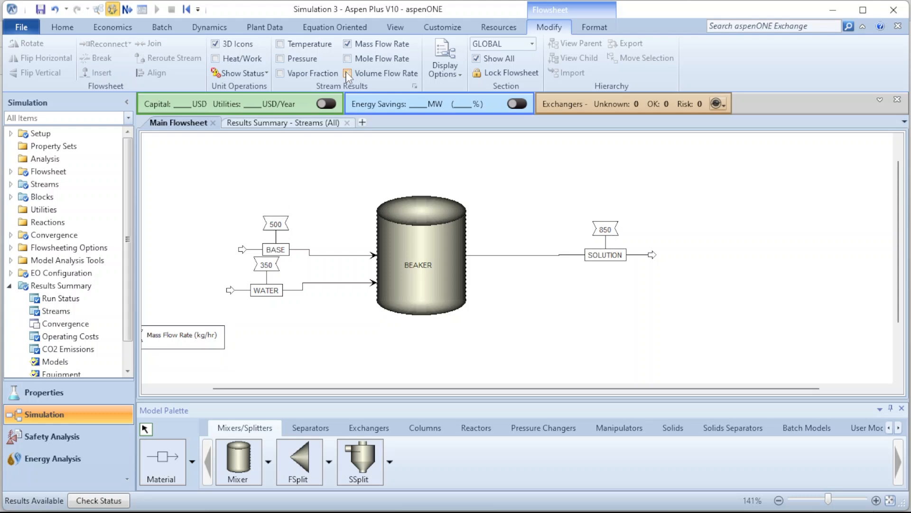
pyautogui.click(346, 45)
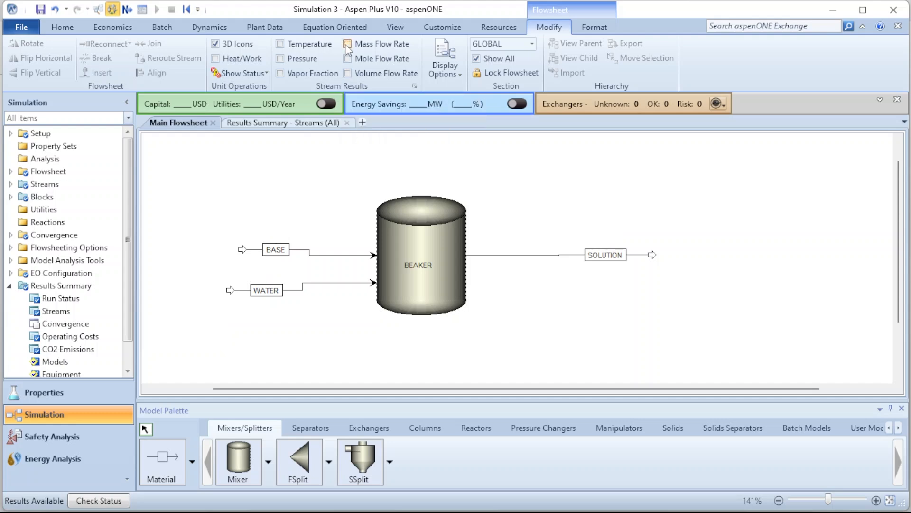
# Step: Align all blocks and streams on the flowsheet so the stream lines run straight, and clear the selection
pyautogui.hotkey('ctrl', 'a')
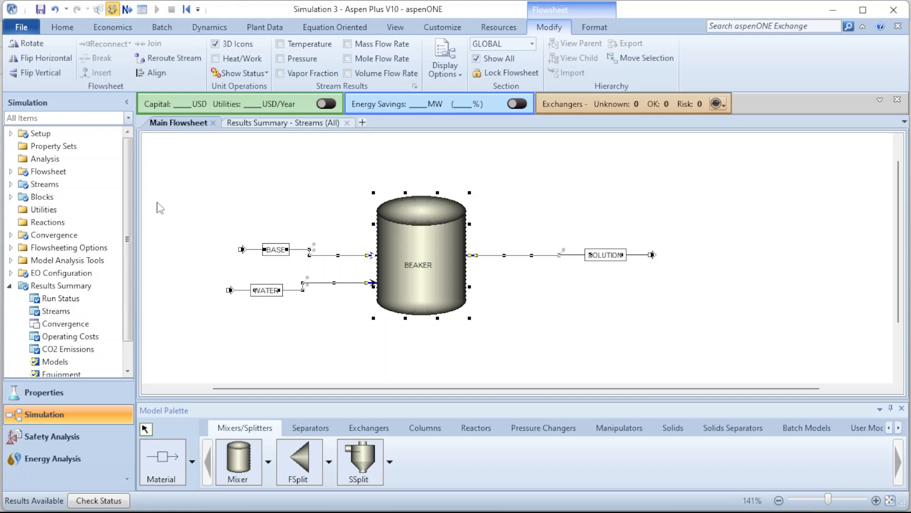
pyautogui.click(161, 72)
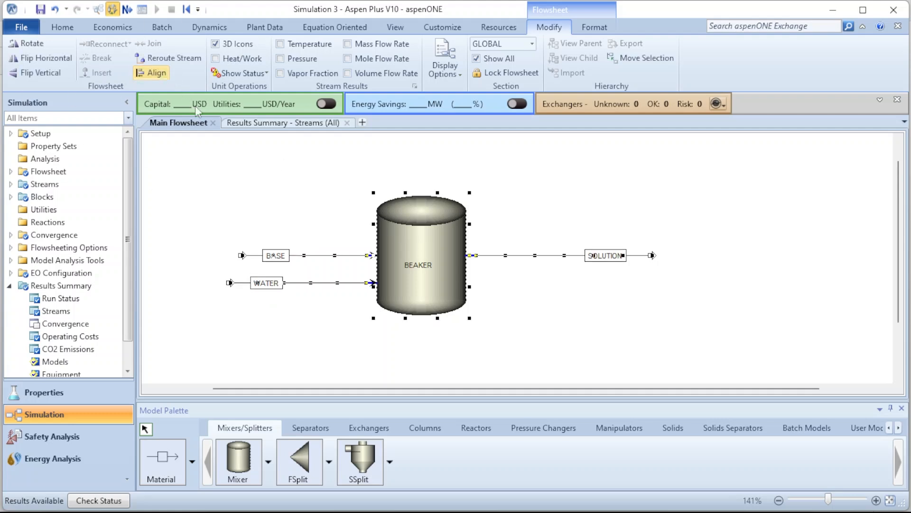
pyautogui.click(593, 331)
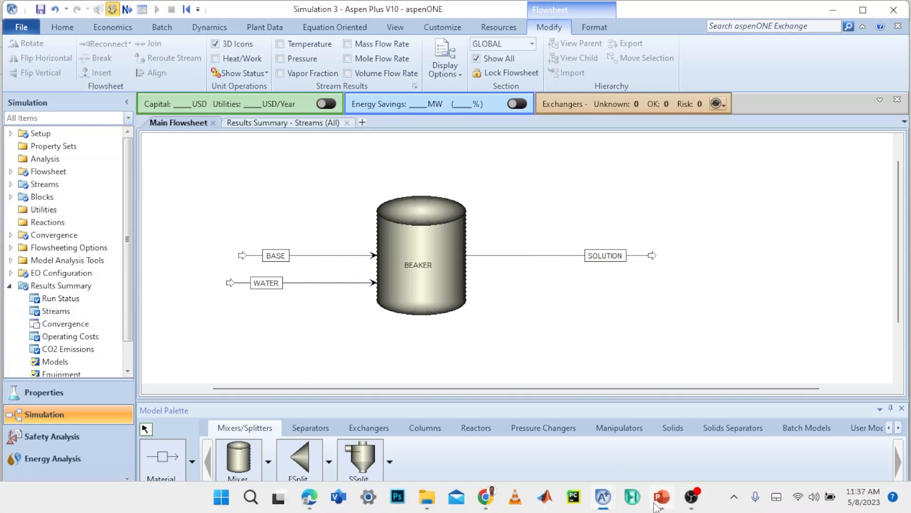
# Step: Switch to the PowerPoint presentation to read Example 1 and Assignment 1, and return to Aspen Plus
pyautogui.click(662, 498)
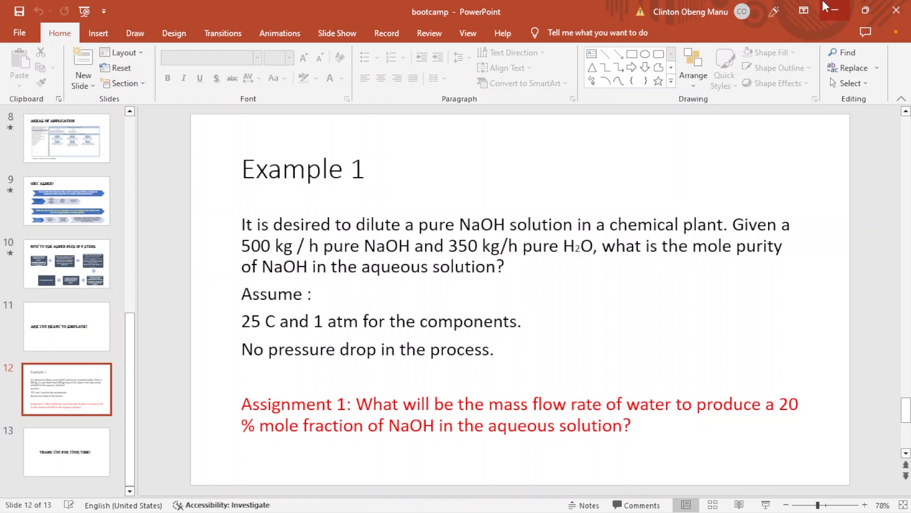
pyautogui.click(833, 9)
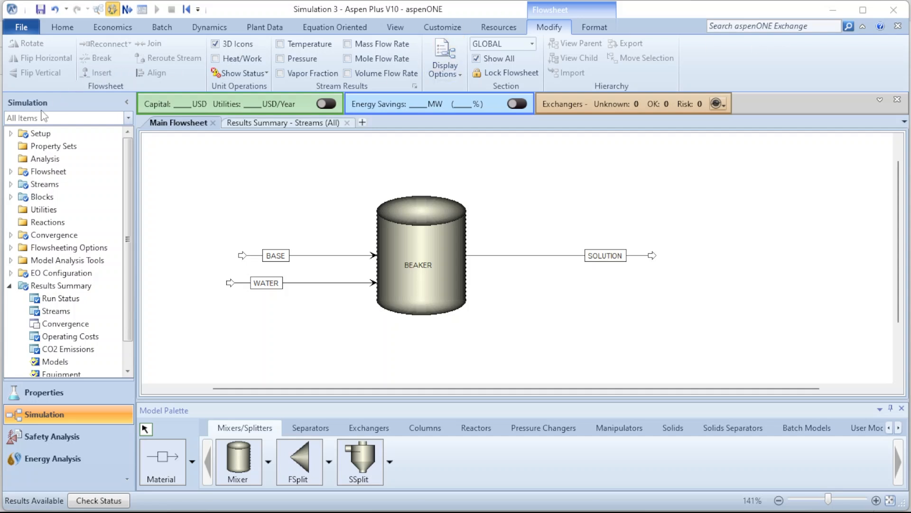
# Step: Set the simulation title in the global Setup to BOOTCAMP-1
pyautogui.click(29, 131)
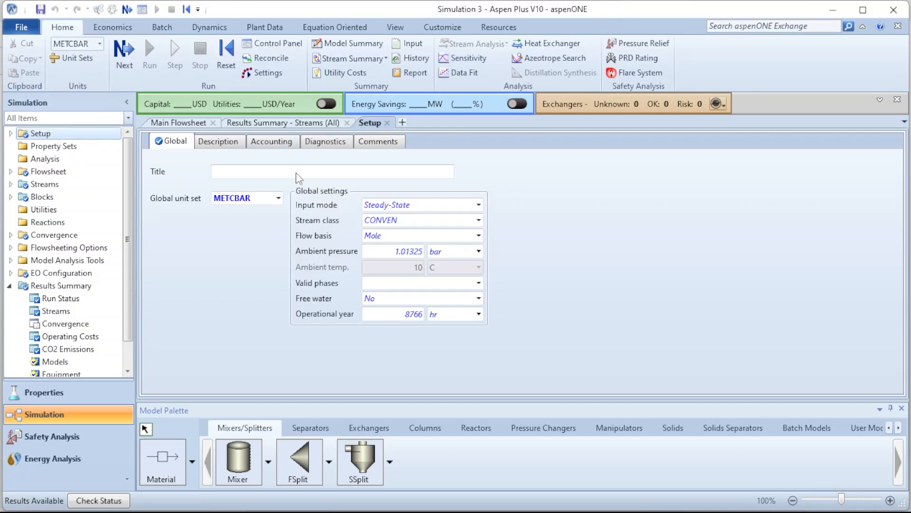
pyautogui.click(297, 173)
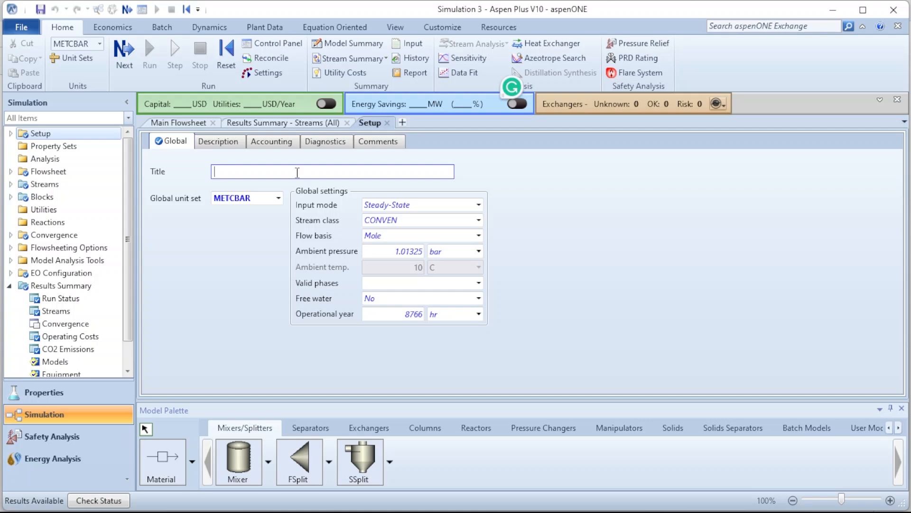
pyautogui.write('B')
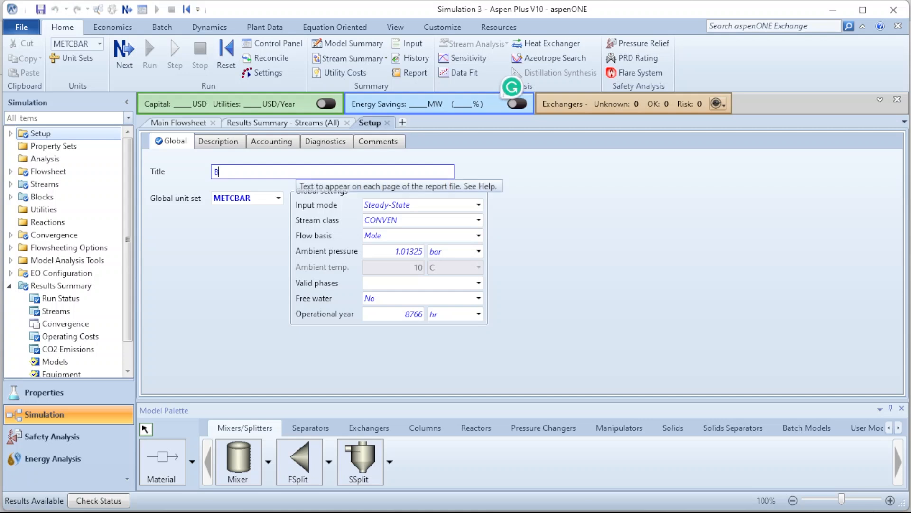
pyautogui.write('OOTCAMP-1')
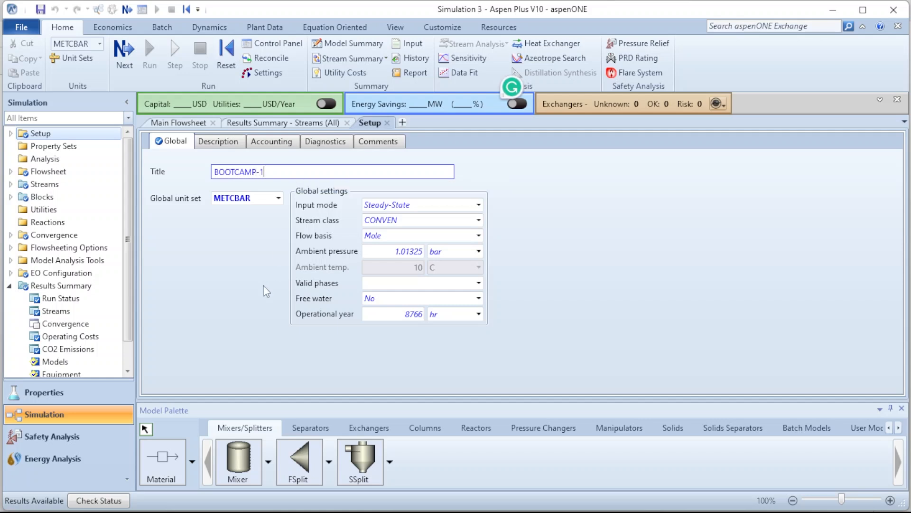
# Step: Copy the Example 1 text from the PowerPoint slide into the Setup description and add "Can you help me to do the assignment 1?"
pyautogui.click(224, 149)
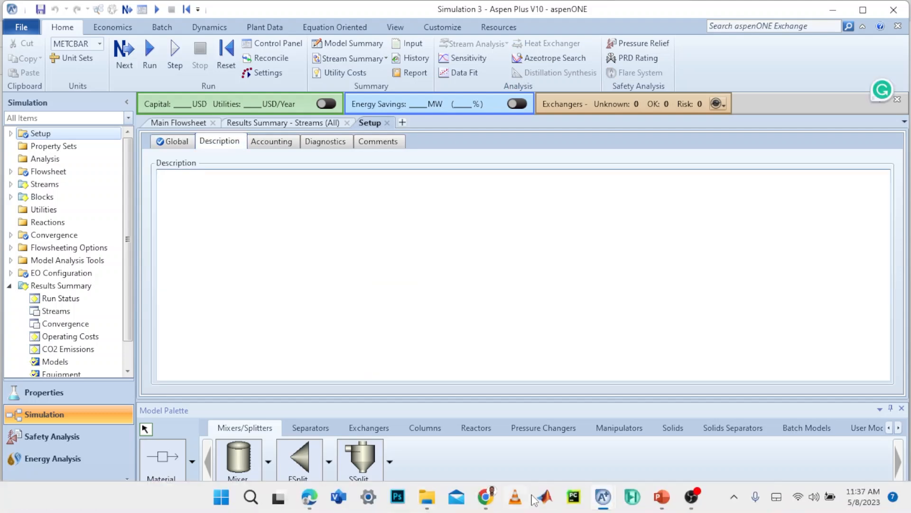
pyautogui.click(662, 497)
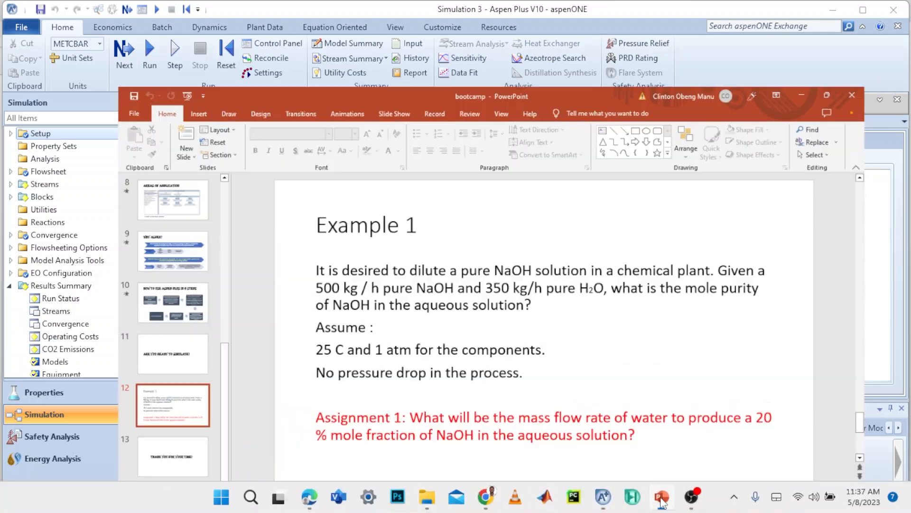
pyautogui.click(242, 225)
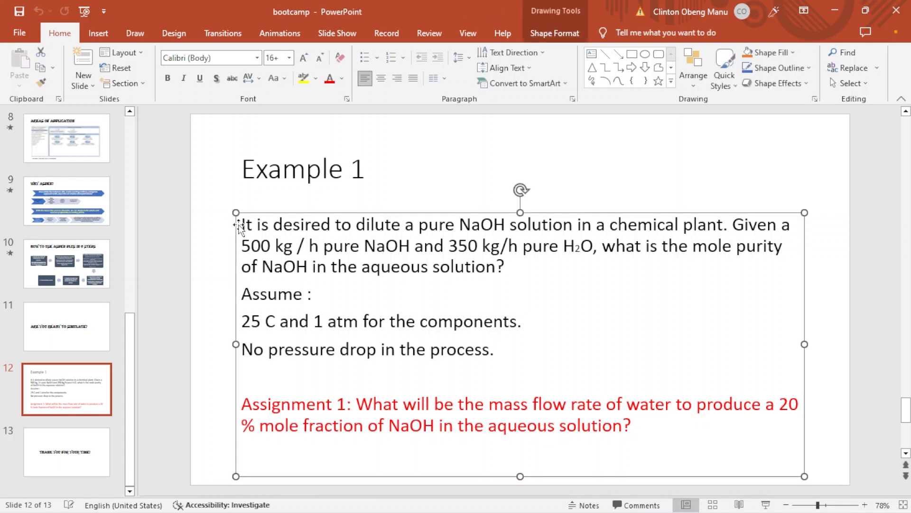
pyautogui.moveTo(242, 225); pyautogui.dragTo(539, 464)
pyautogui.hotkey('ctrl', 'c')
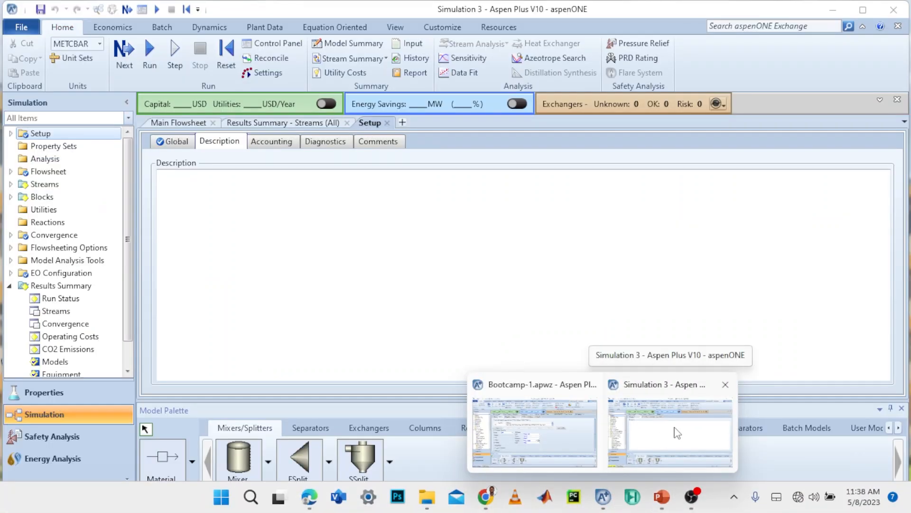
pyautogui.click(673, 433)
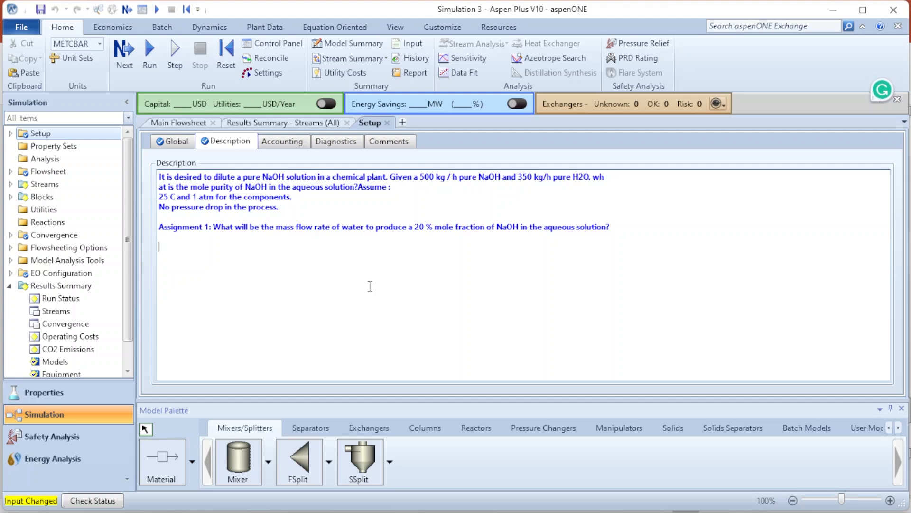
pyautogui.write('Can you help me to do the ass')
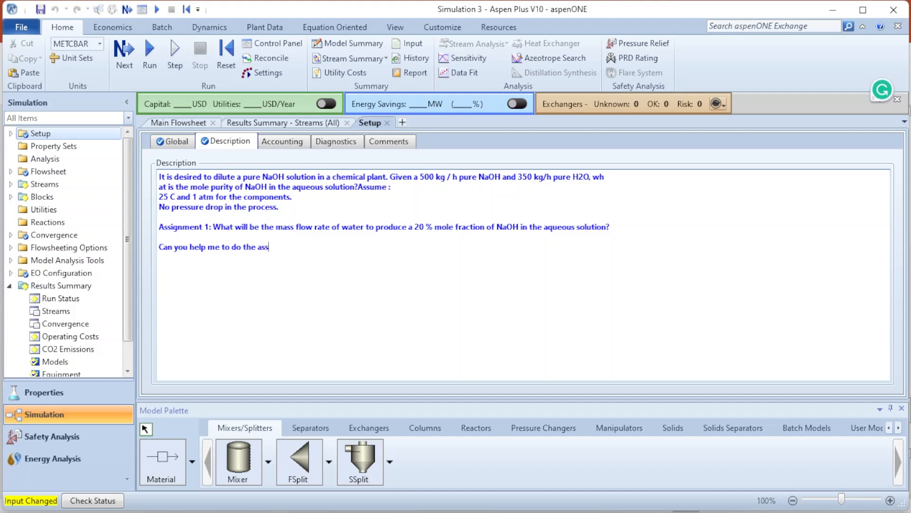
pyautogui.write('ignment 1?')
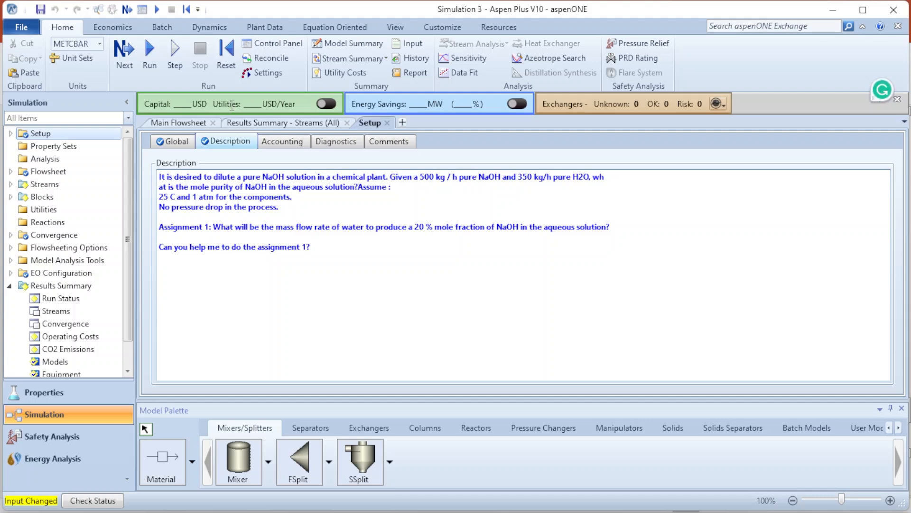
# Step: Examine the global settings and the options for input mode, stream class, flow basis, valid phases and free water without changing them
pyautogui.click(173, 142)
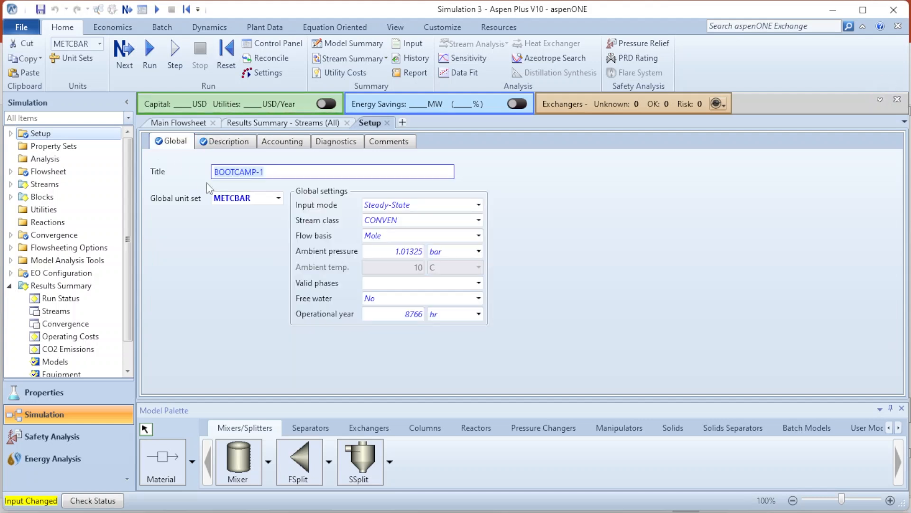
pyautogui.click(230, 300)
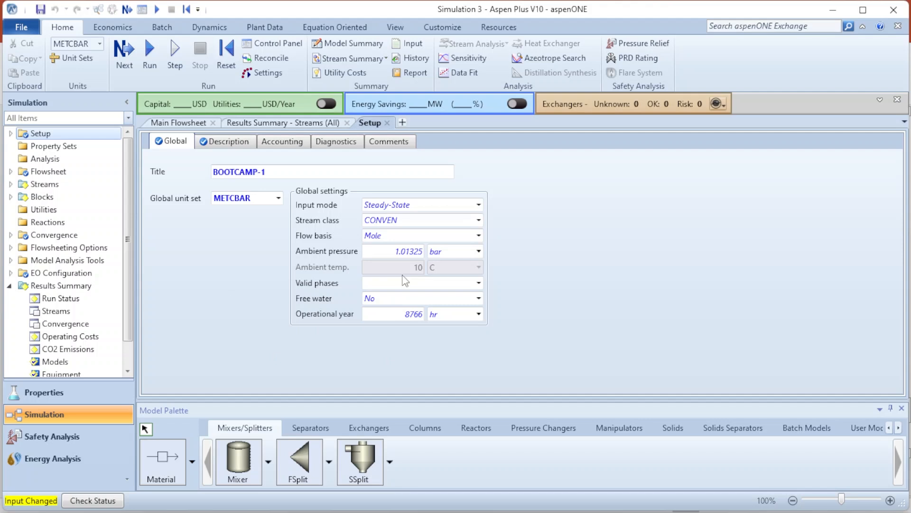
pyautogui.click(479, 204)
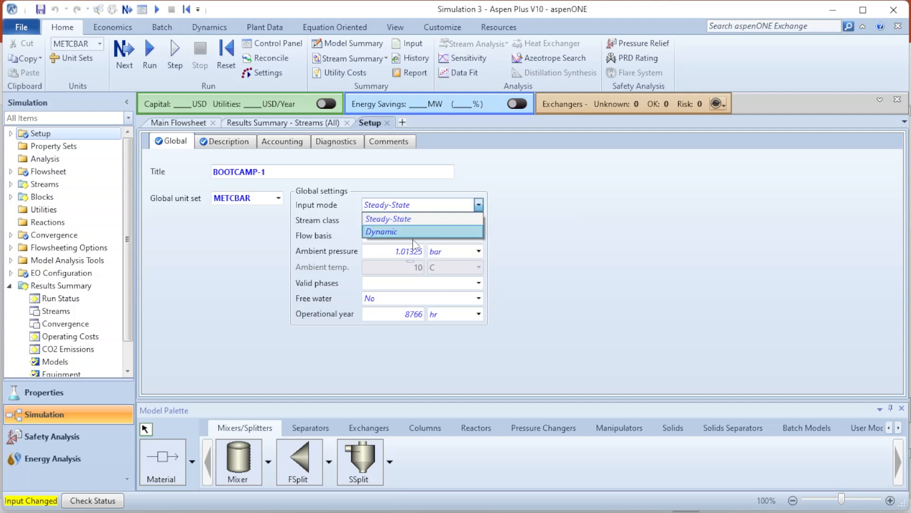
pyautogui.click(563, 205)
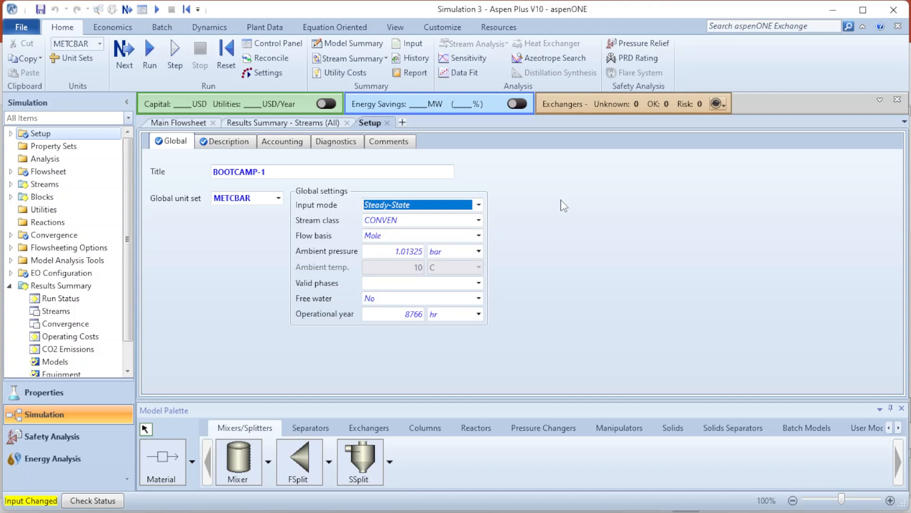
pyautogui.click(478, 220)
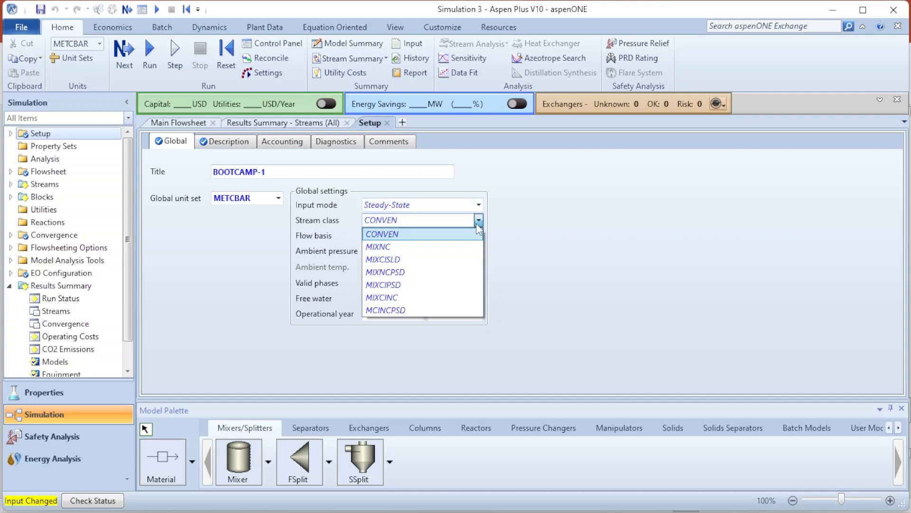
pyautogui.click(478, 225)
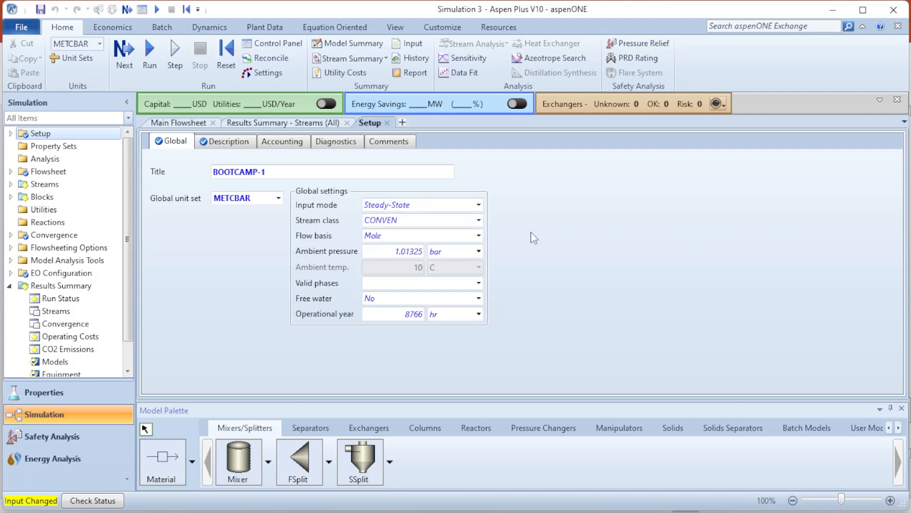
pyautogui.click(479, 236)
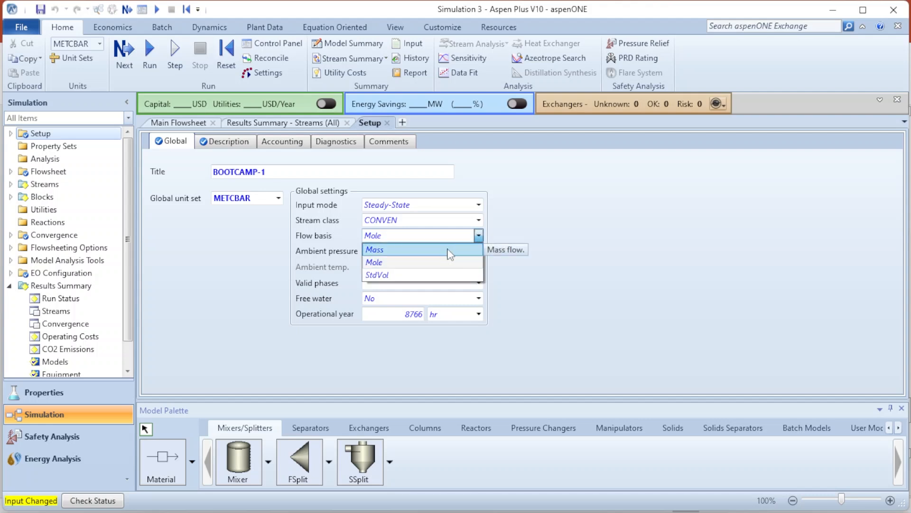
pyautogui.click(560, 207)
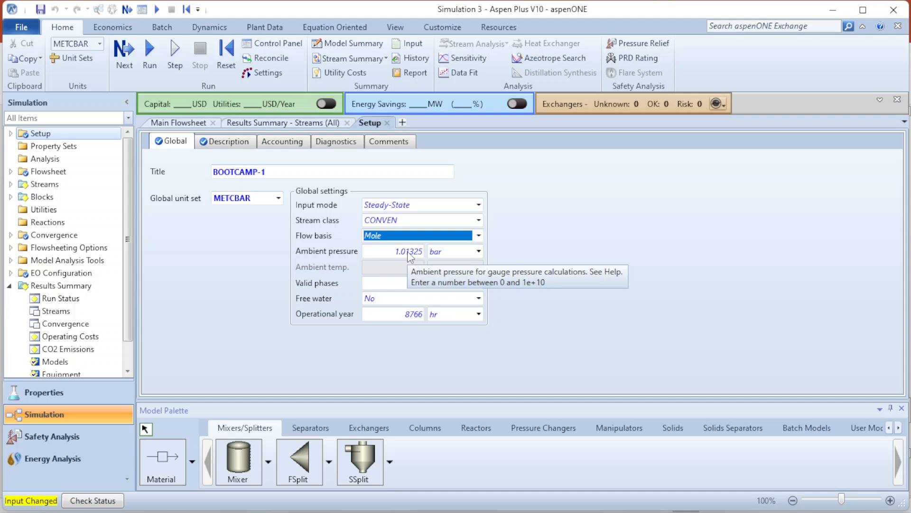
pyautogui.click(562, 248)
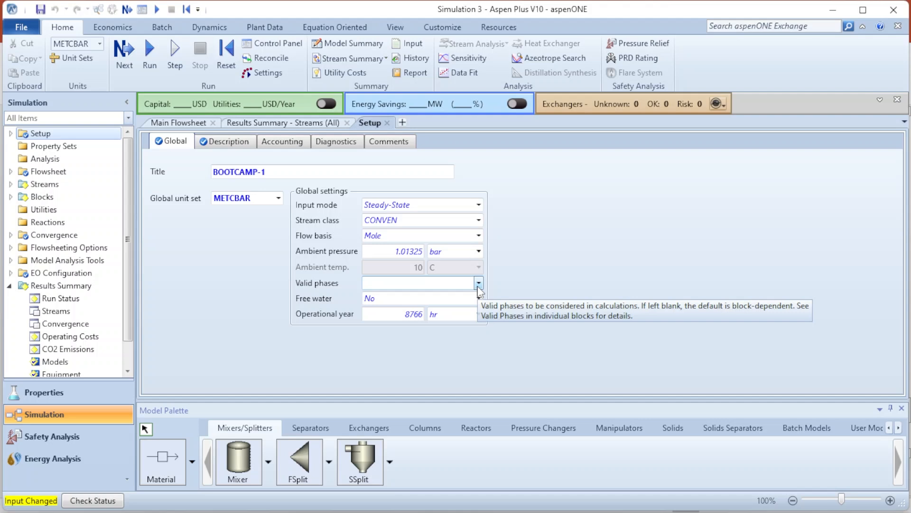
pyautogui.click(478, 285)
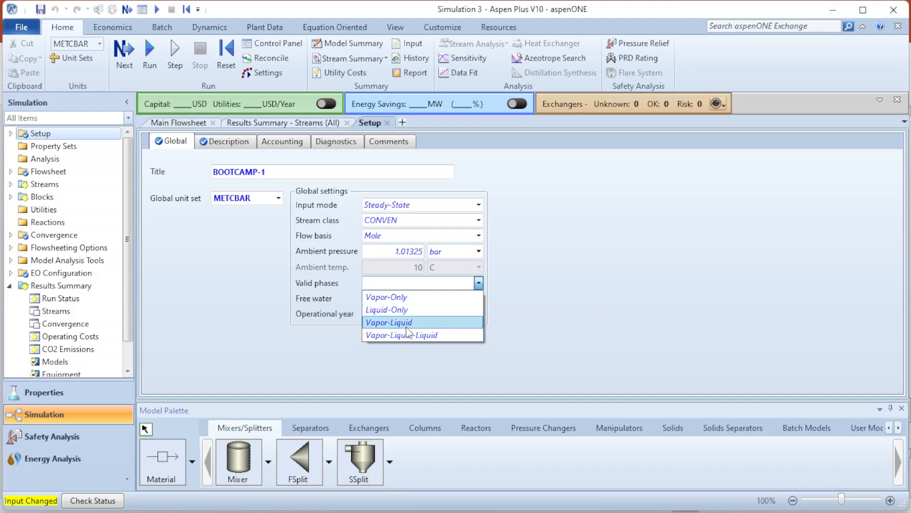
pyautogui.click(644, 247)
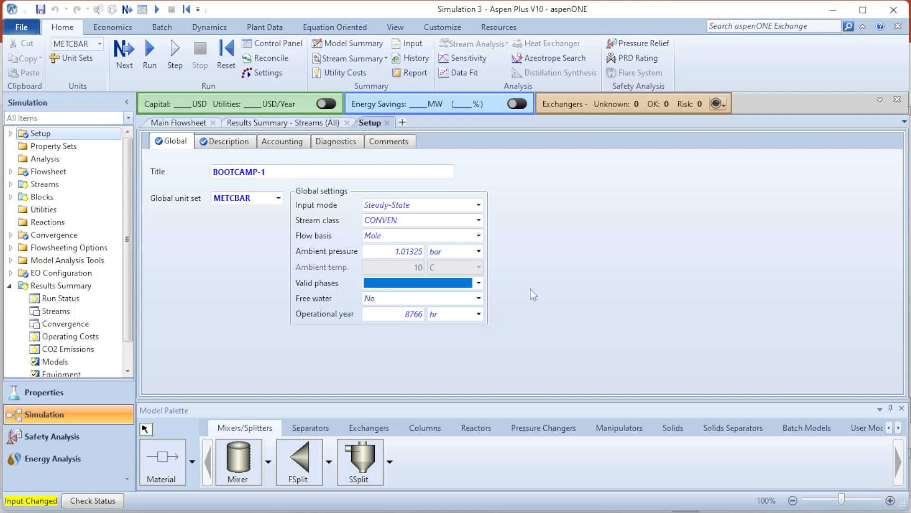
pyautogui.click(479, 299)
pyautogui.click(477, 300)
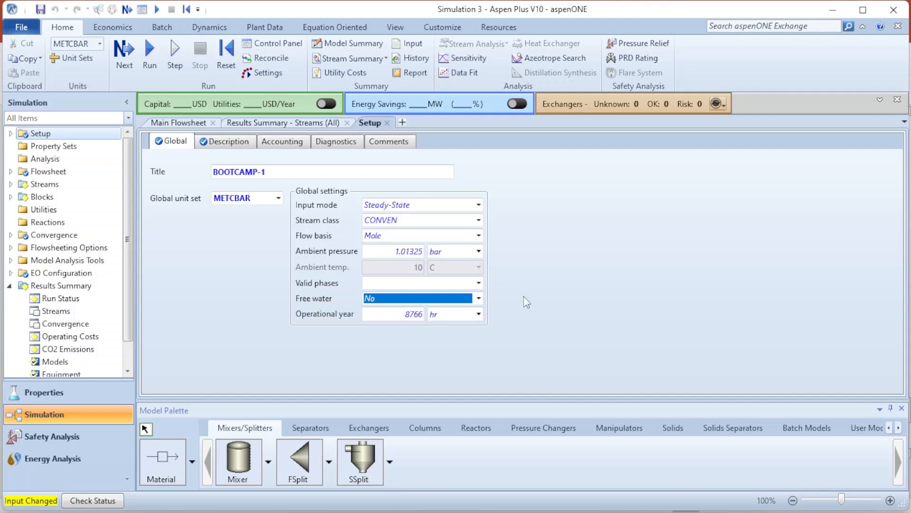
# Step: Return to the main flowsheet and start a Material stream to view the BEAKER's available ports, cancelling without placing it
pyautogui.click(178, 124)
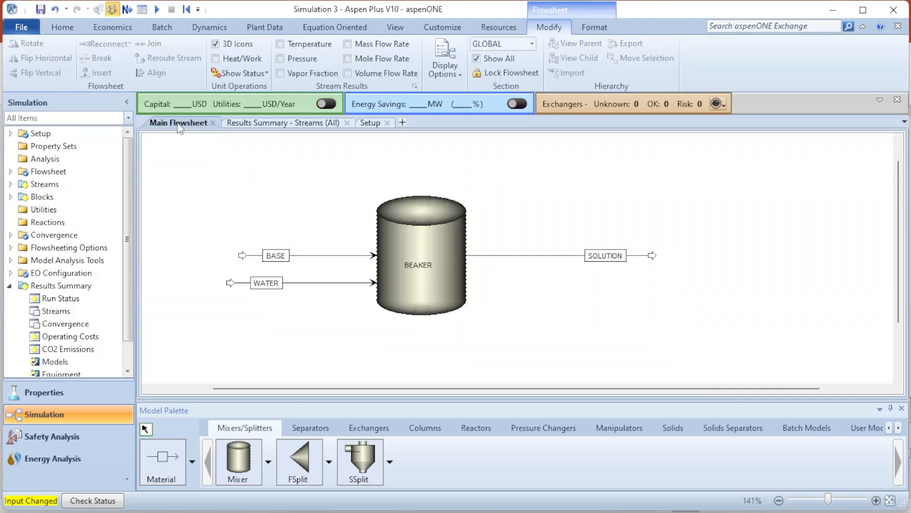
pyautogui.click(170, 458)
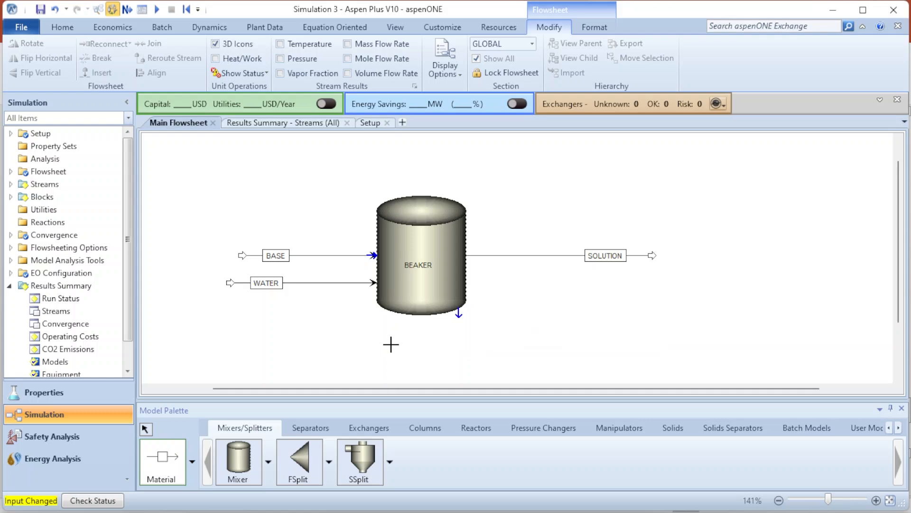
pyautogui.press('Escape')
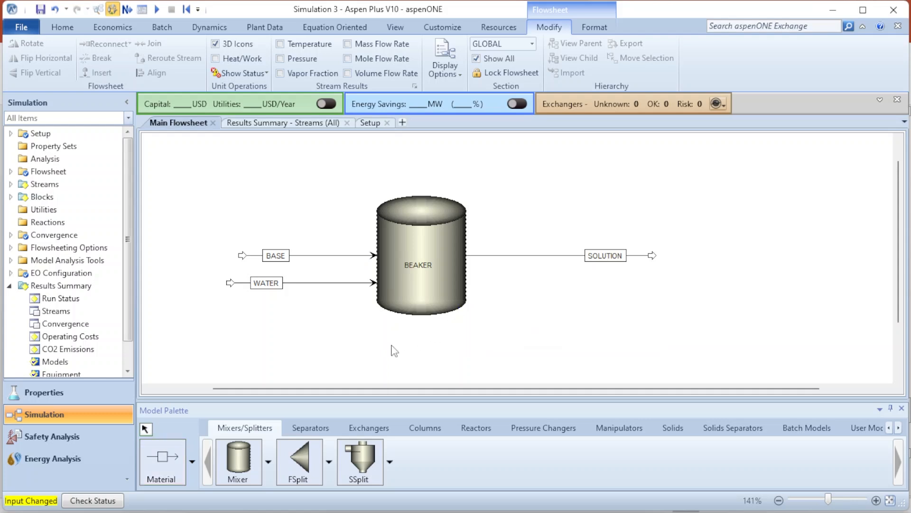
pyautogui.moveTo(358, 511)
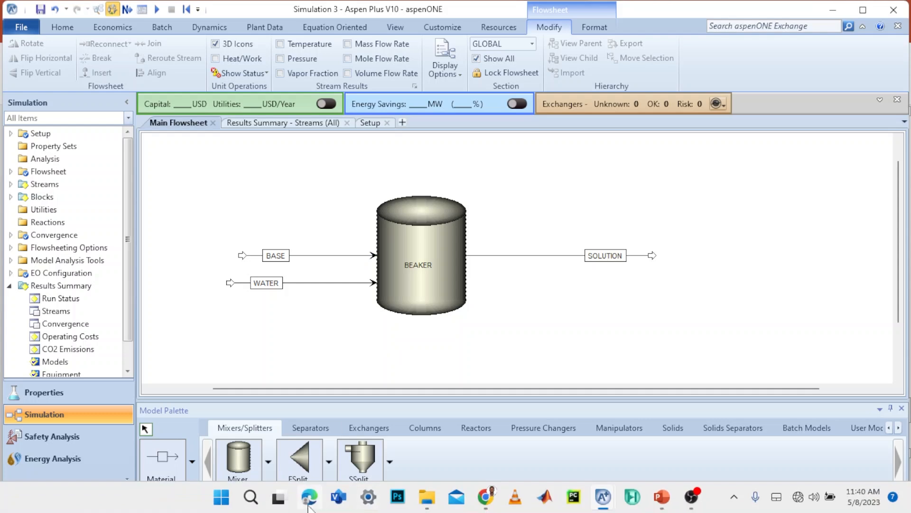
# Step: Review the global Setup sheet with the simulation title and return to the main flowsheet
pyautogui.moveTo(609, 504)
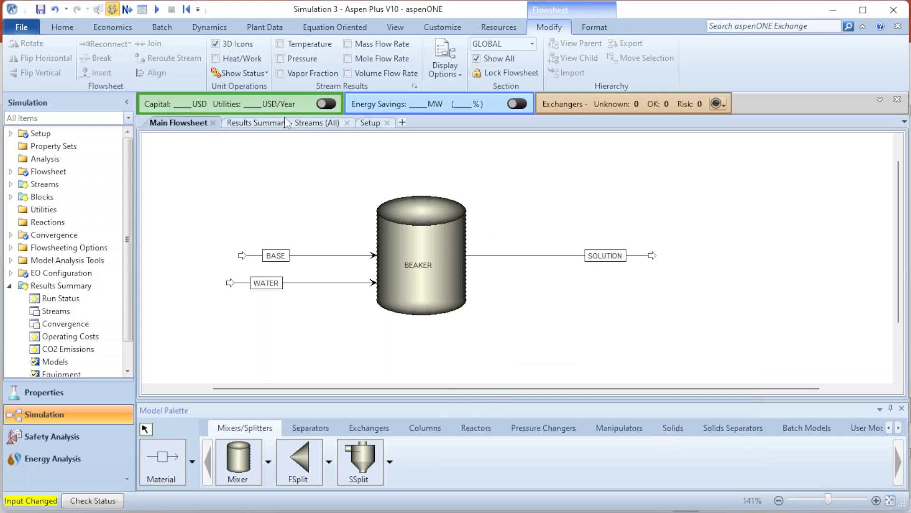
pyautogui.click(372, 125)
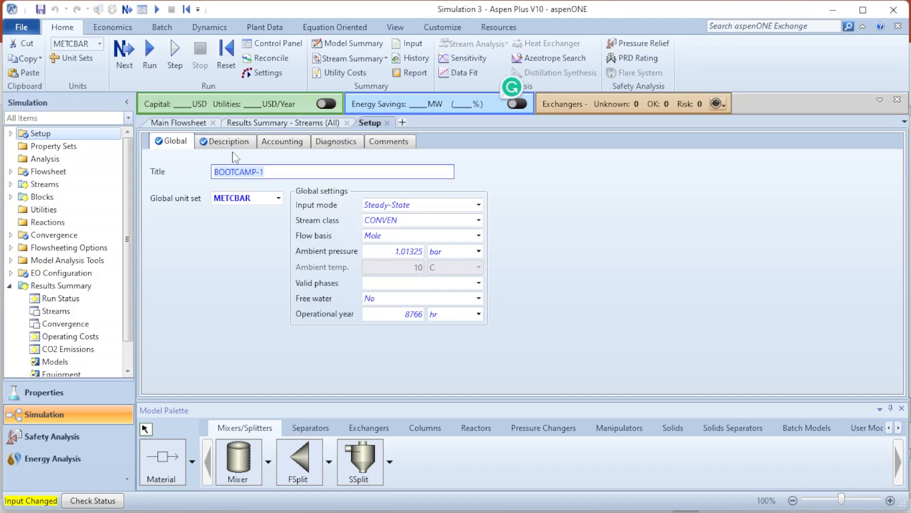
pyautogui.click(192, 123)
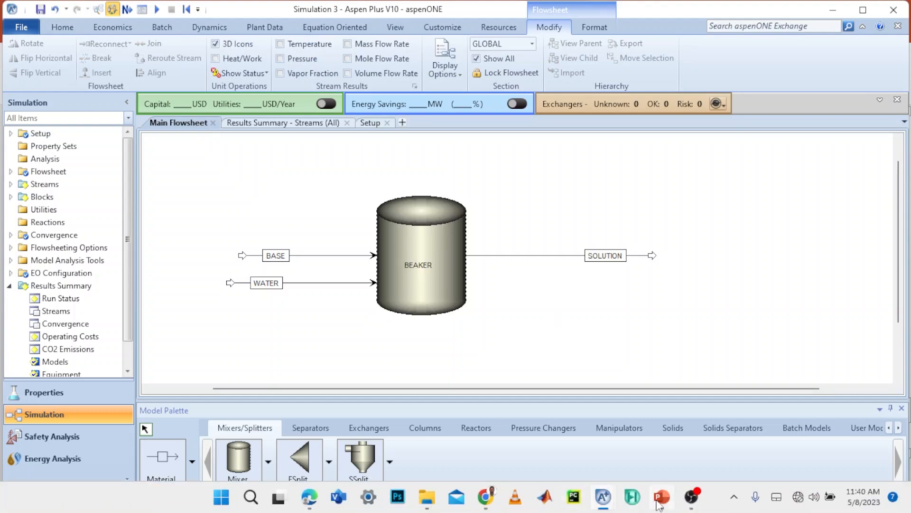
pyautogui.moveTo(672, 500)
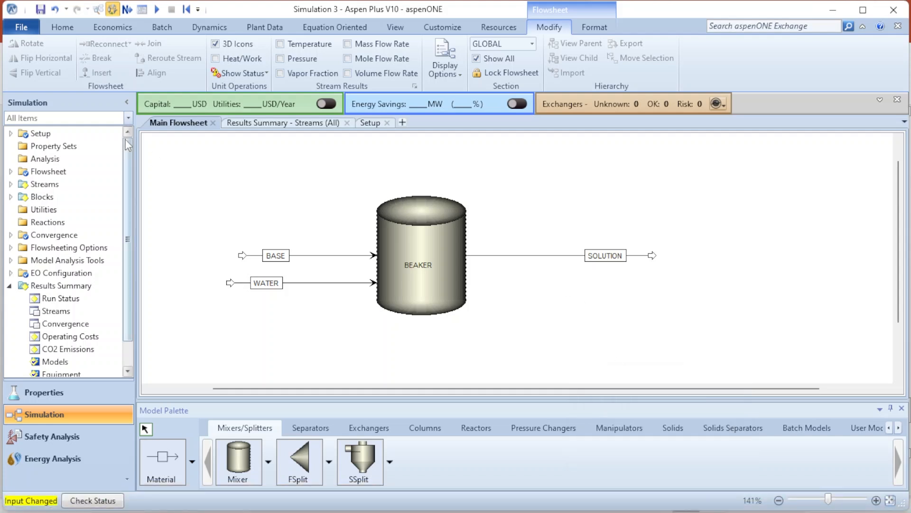
# Step: Start saving the simulation under a new name, with Compound Files (*.apwz) as the file type and "bootcamp day 1" as the file name
pyautogui.click(21, 27)
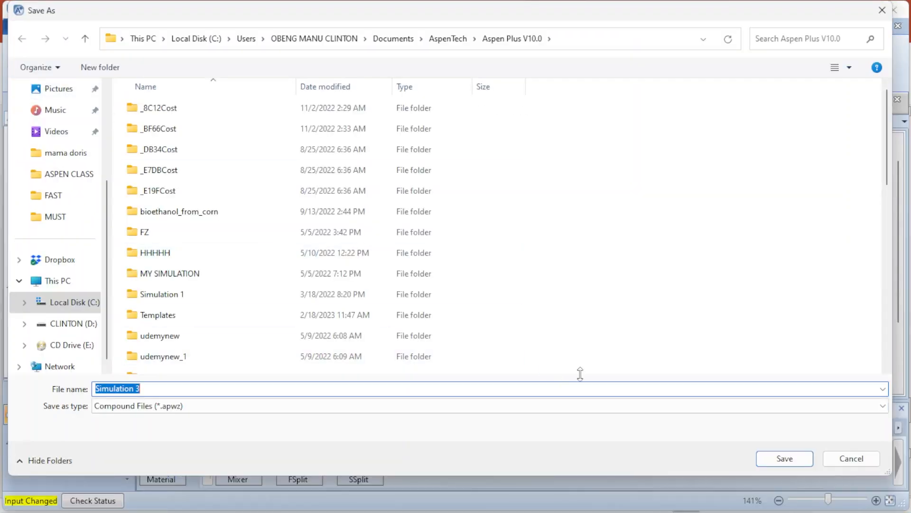
pyautogui.click(666, 410)
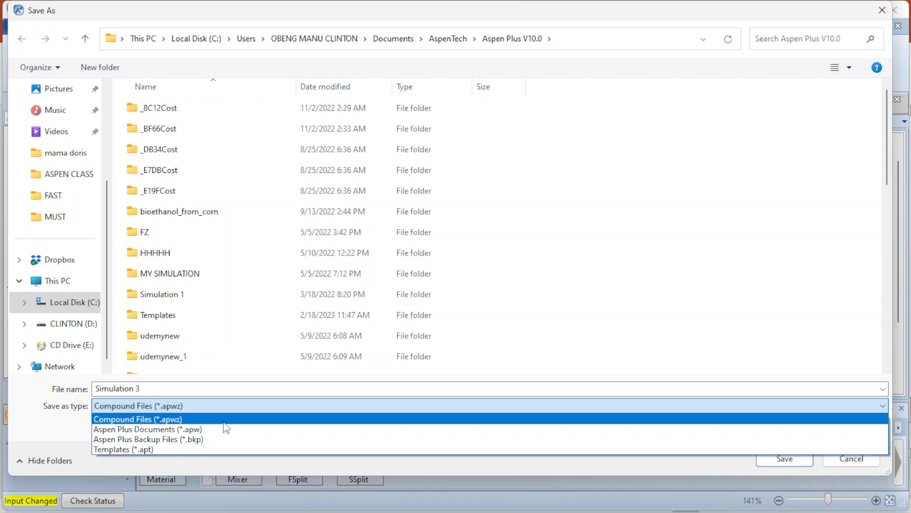
pyautogui.click(224, 422)
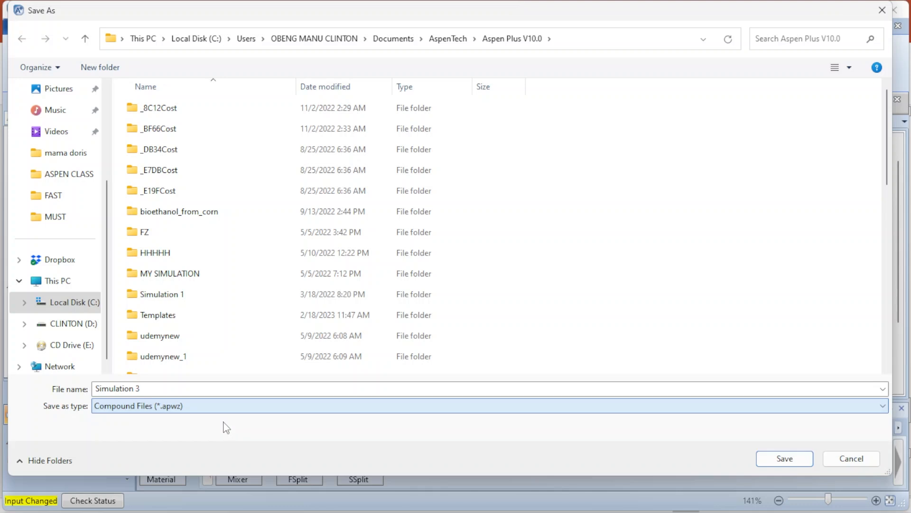
pyautogui.click(159, 387)
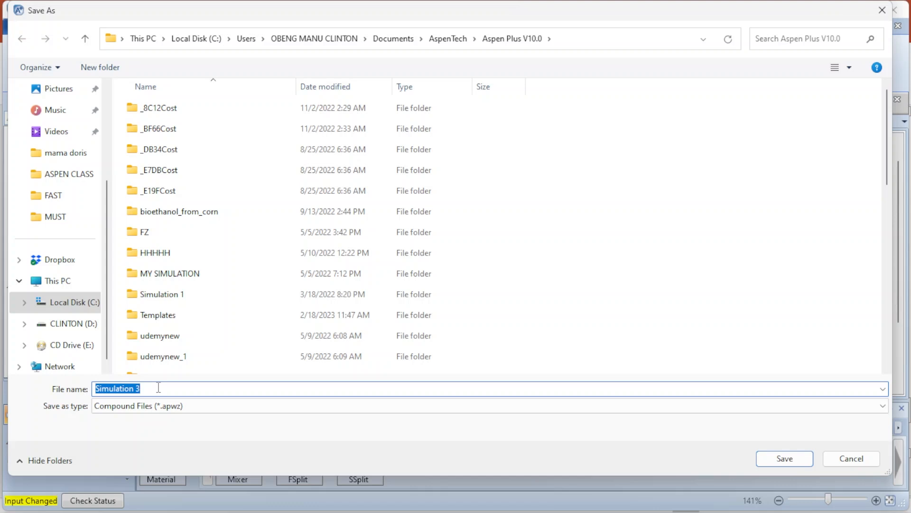
pyautogui.write('b')
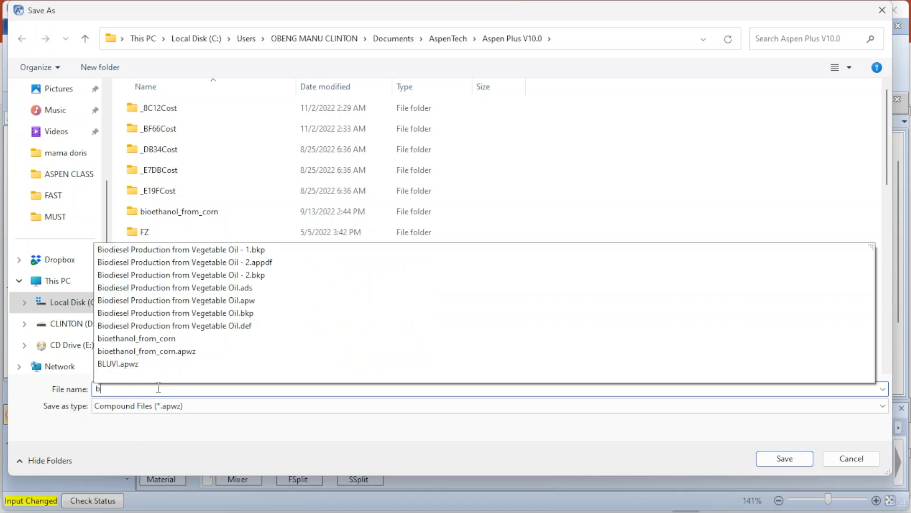
pyautogui.write('ootcamp day 1')
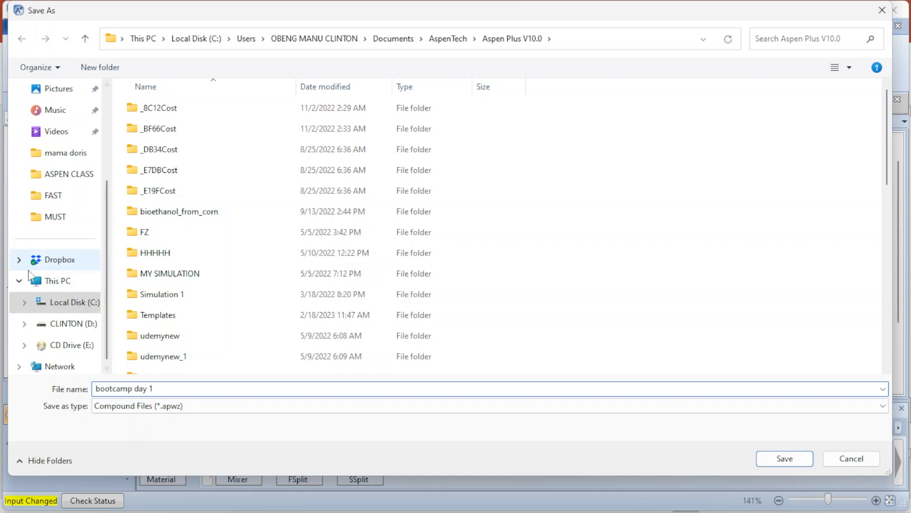
# Step: Choose the ASPEN CLASS folder on the D: drive as the location and save the simulation there
pyautogui.click(54, 283)
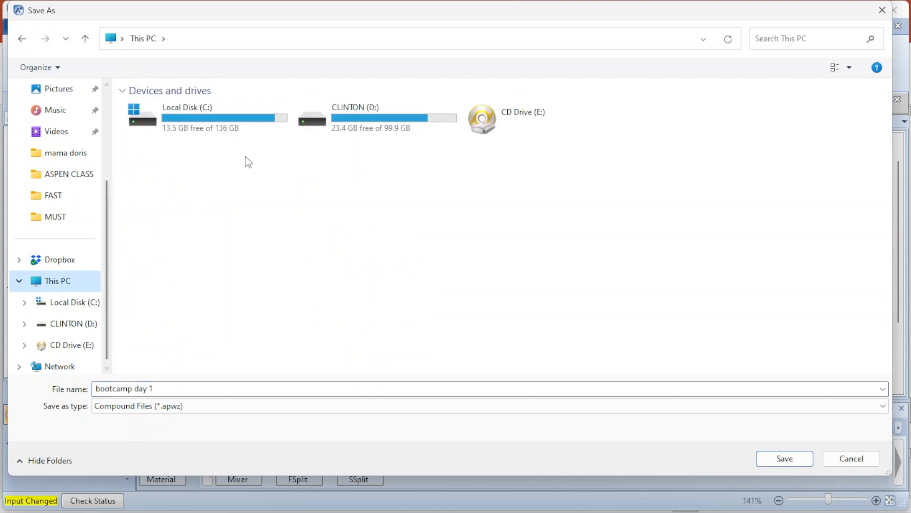
pyautogui.doubleClick(389, 133)
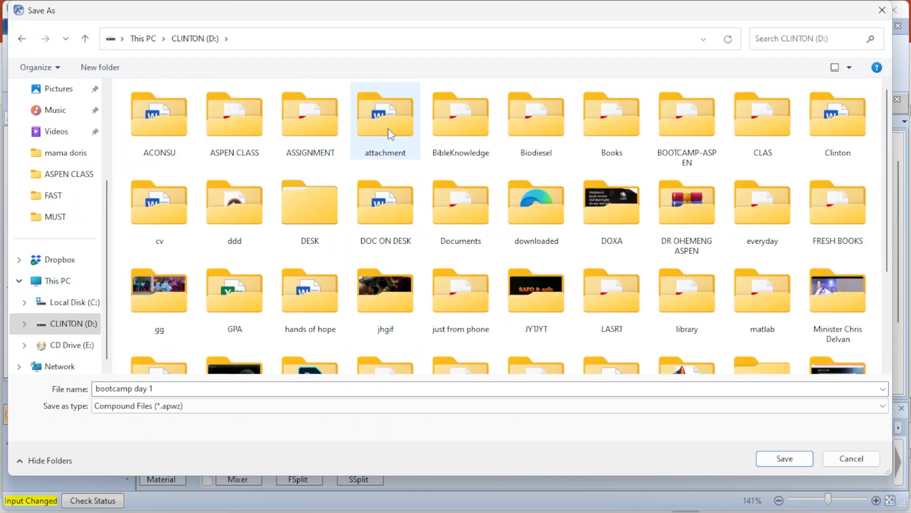
pyautogui.doubleClick(255, 147)
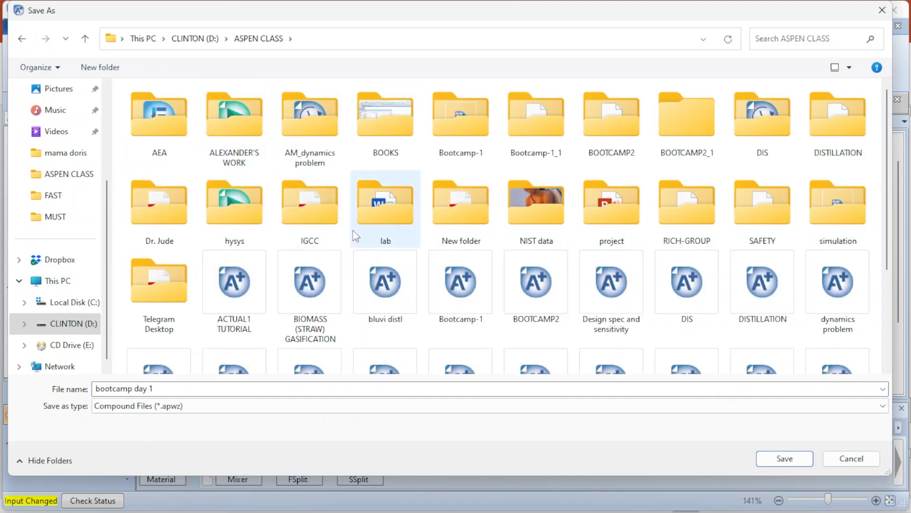
pyautogui.scroll(-3, 355, 232)
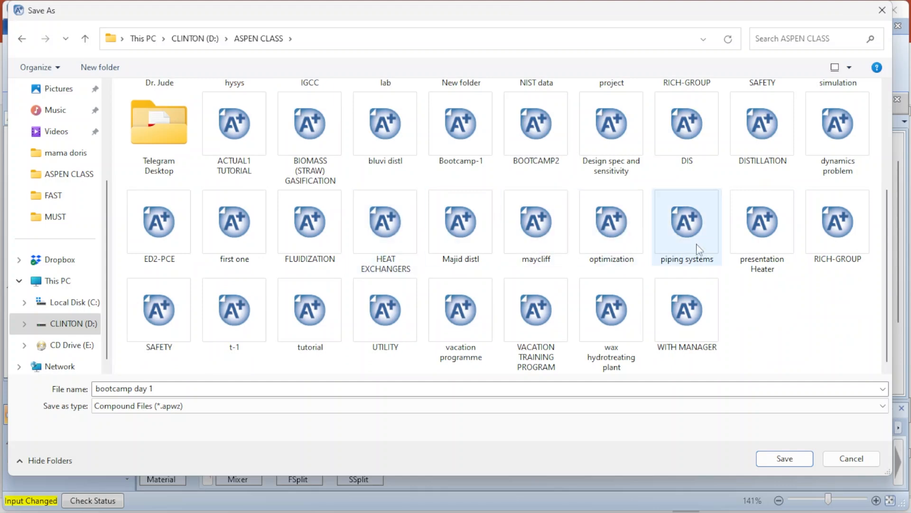
pyautogui.scroll(3, 696, 212)
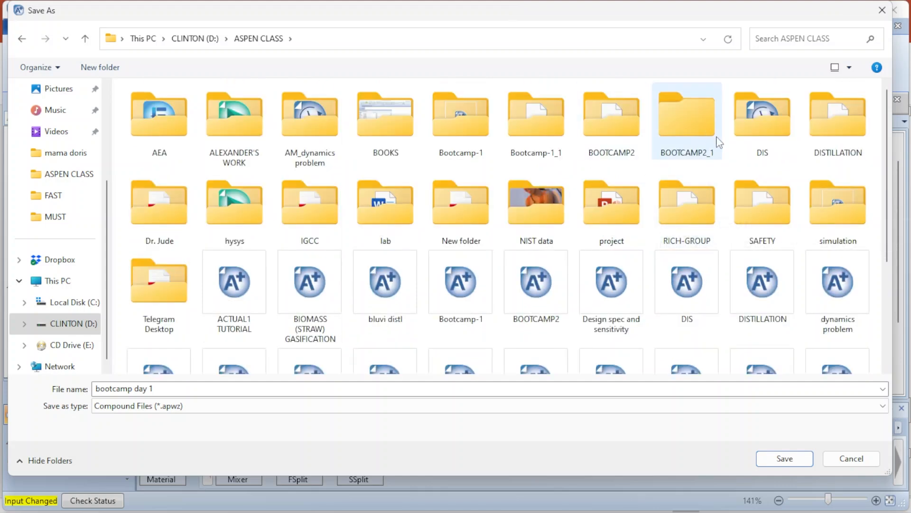
pyautogui.scroll(-3, 777, 244)
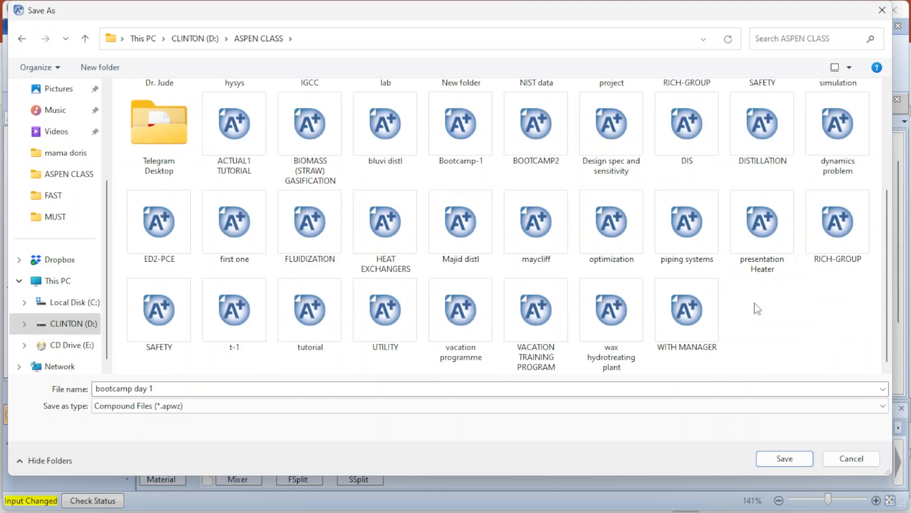
pyautogui.click(790, 462)
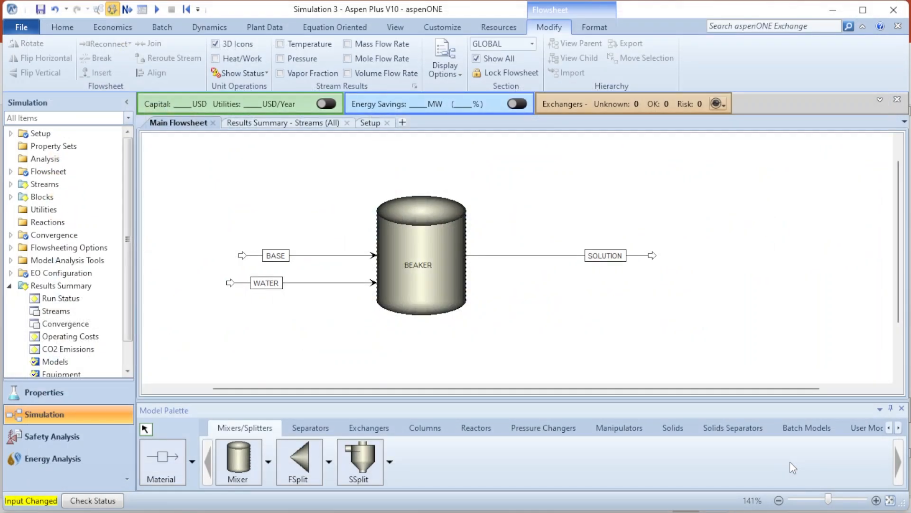